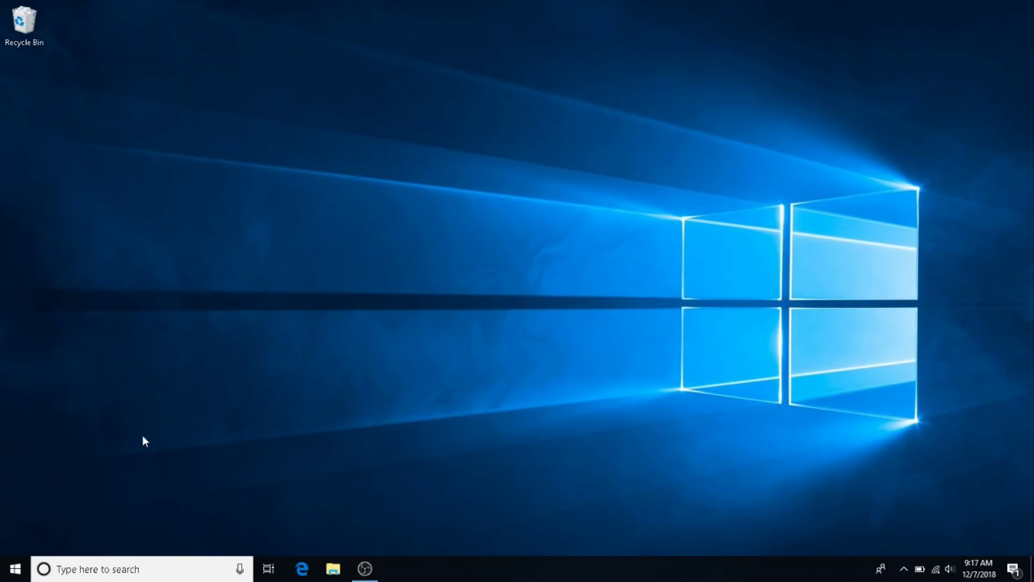
Step: Launch Google Chrome from Start search
left_click(16, 568)
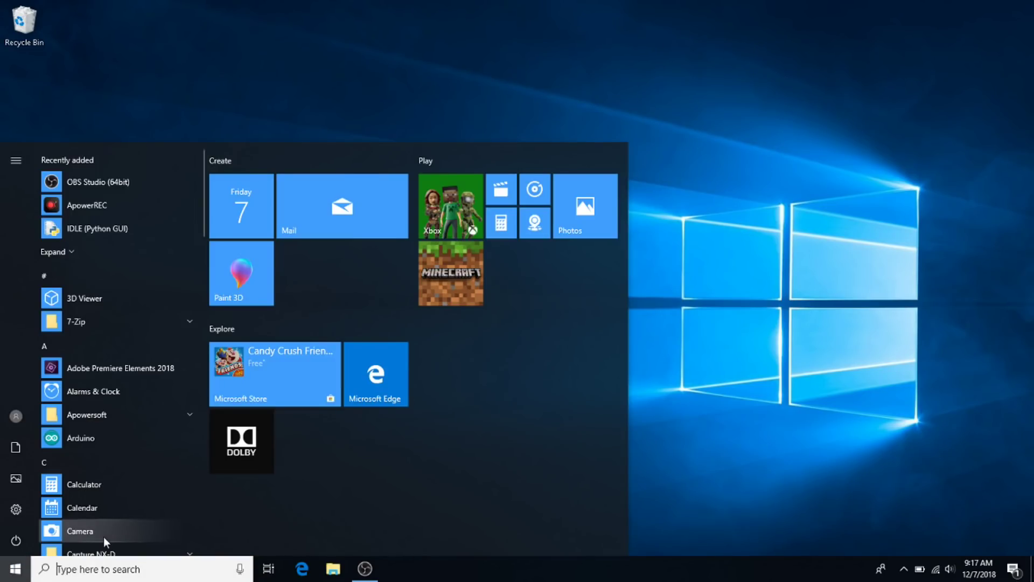
type("chrom")
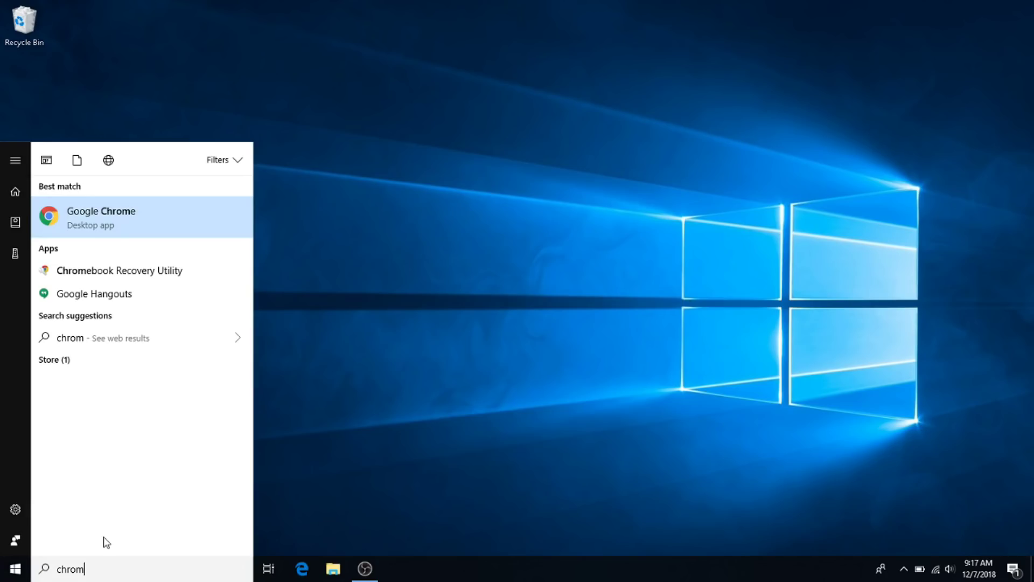
key("Return")
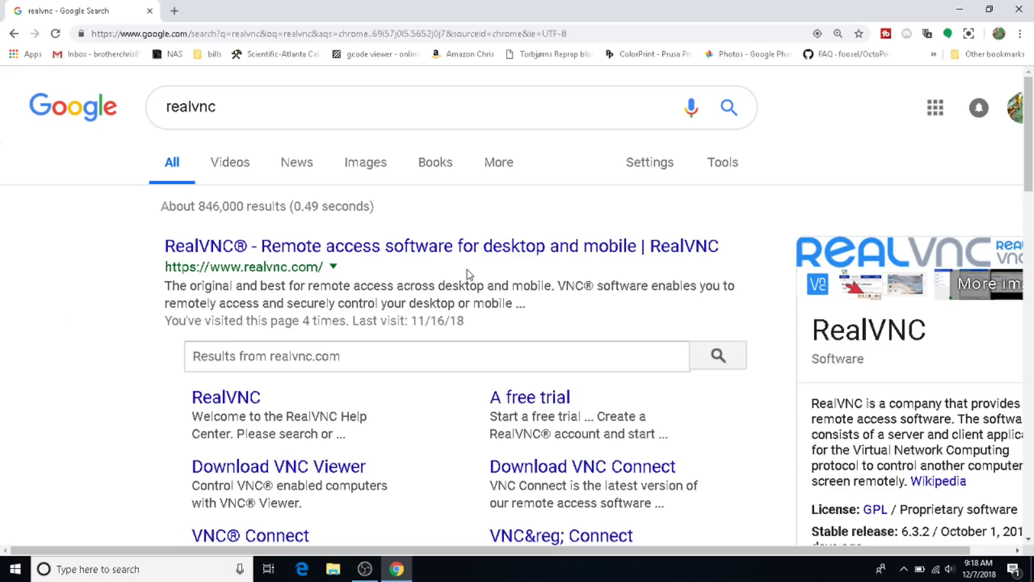
Step: Download the VNC Connect 6.3.2 Windows installer from the RealVNC site and run it
left_click(205, 245)
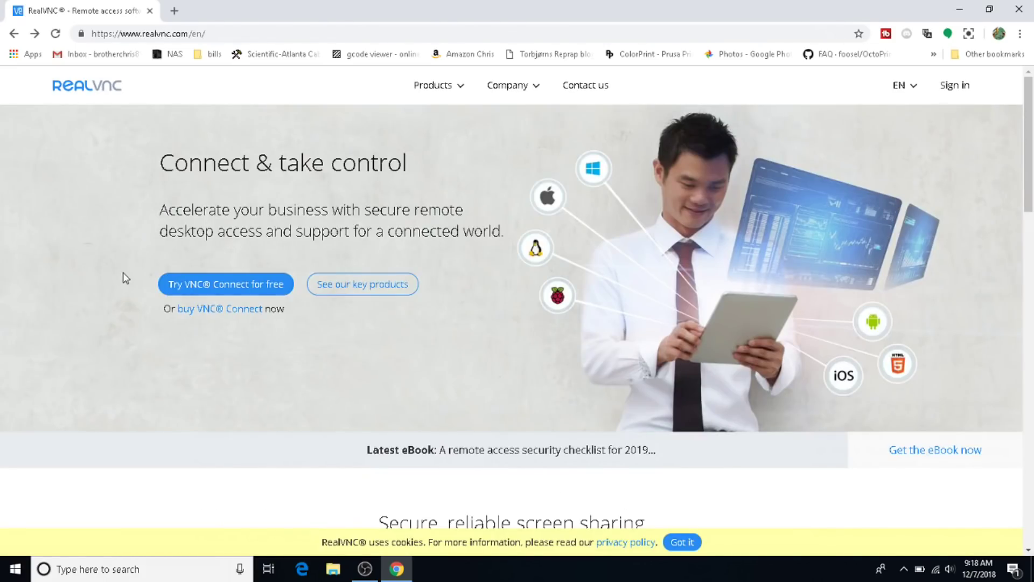
left_click(256, 285)
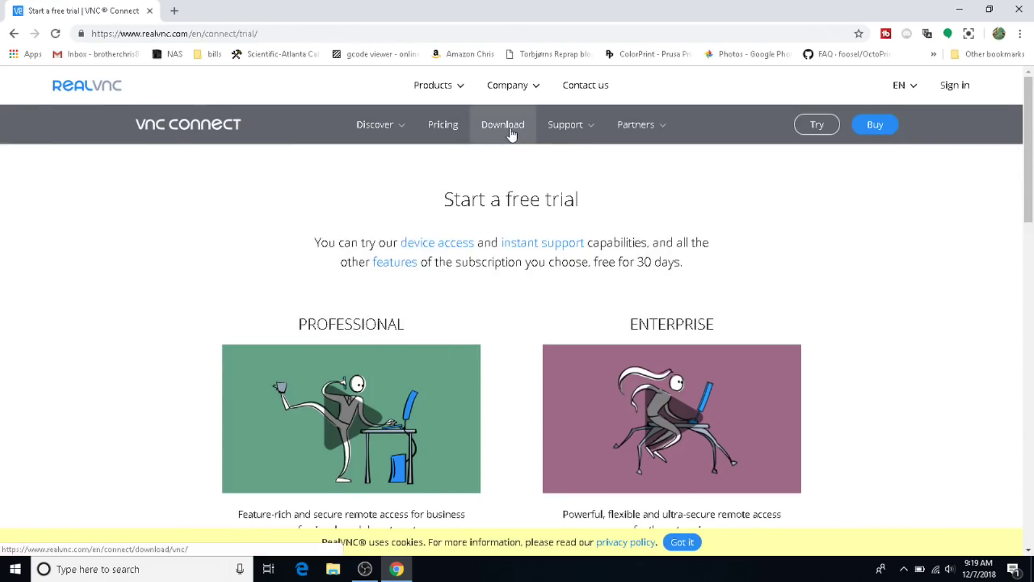
left_click(503, 124)
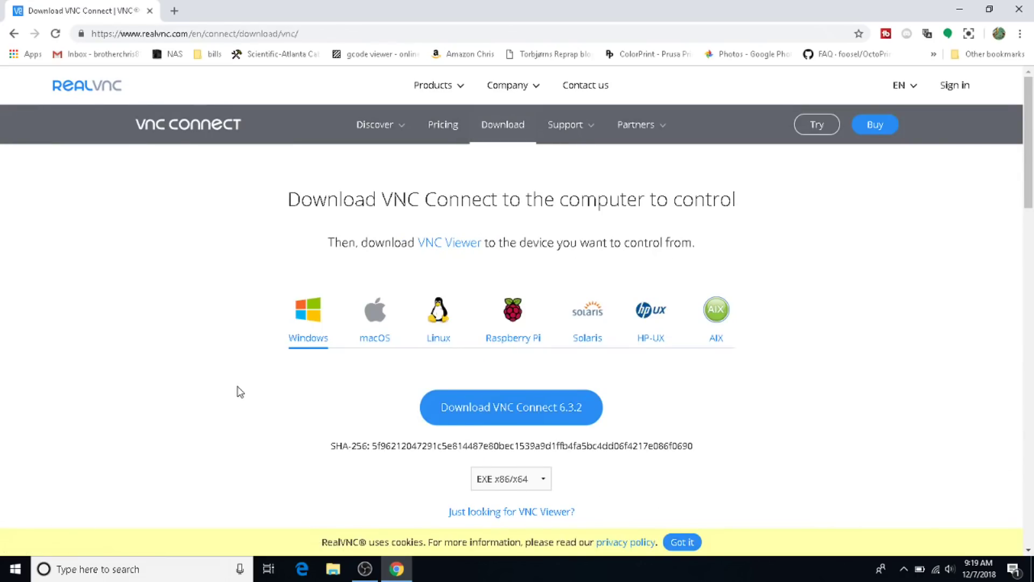
left_click(491, 408)
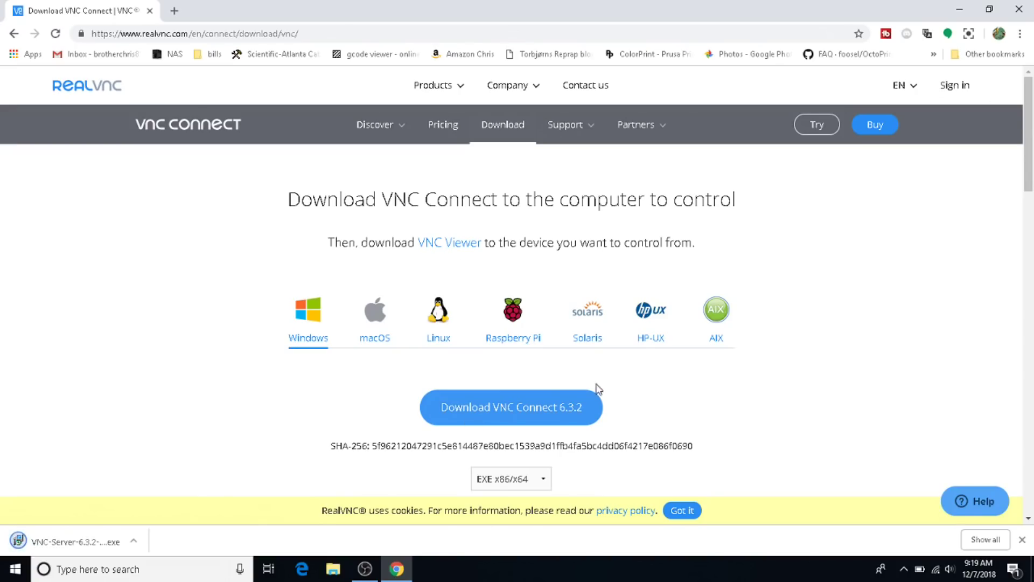
left_click(54, 536)
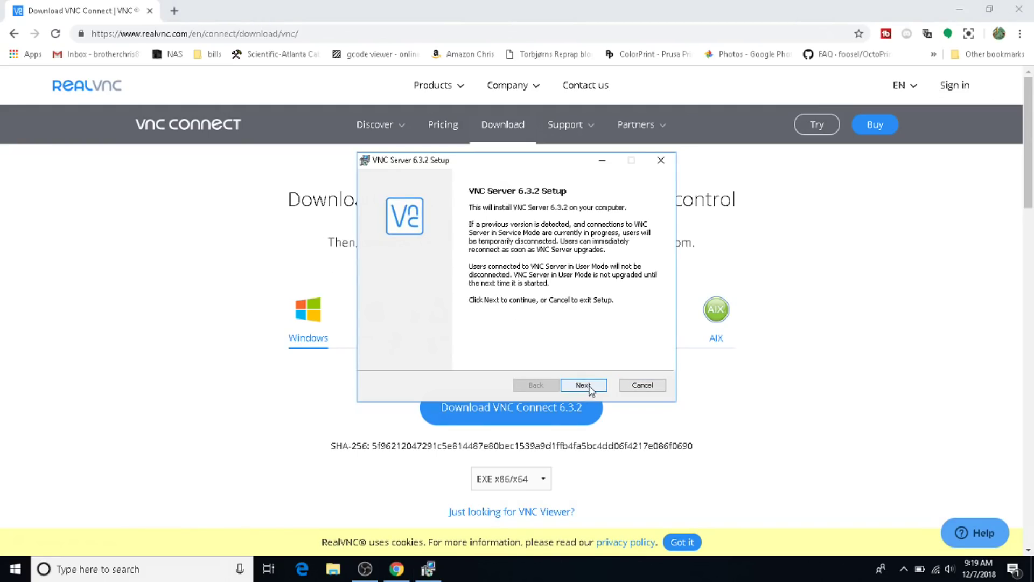
Step: Accept the VNC Server license and set the printer driver install option in Custom Setup
left_click(581, 383)
left_click(447, 358)
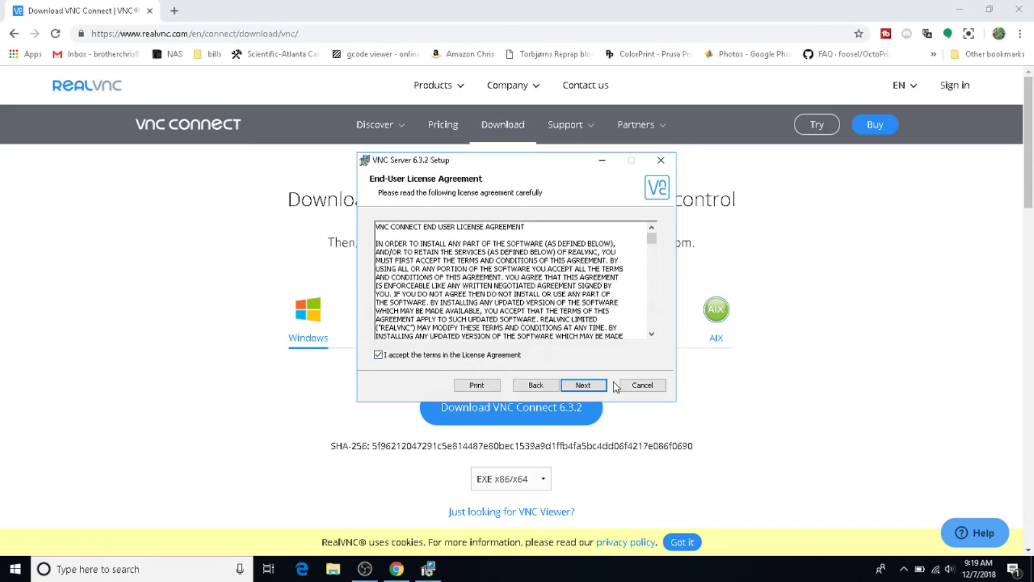
left_click(590, 385)
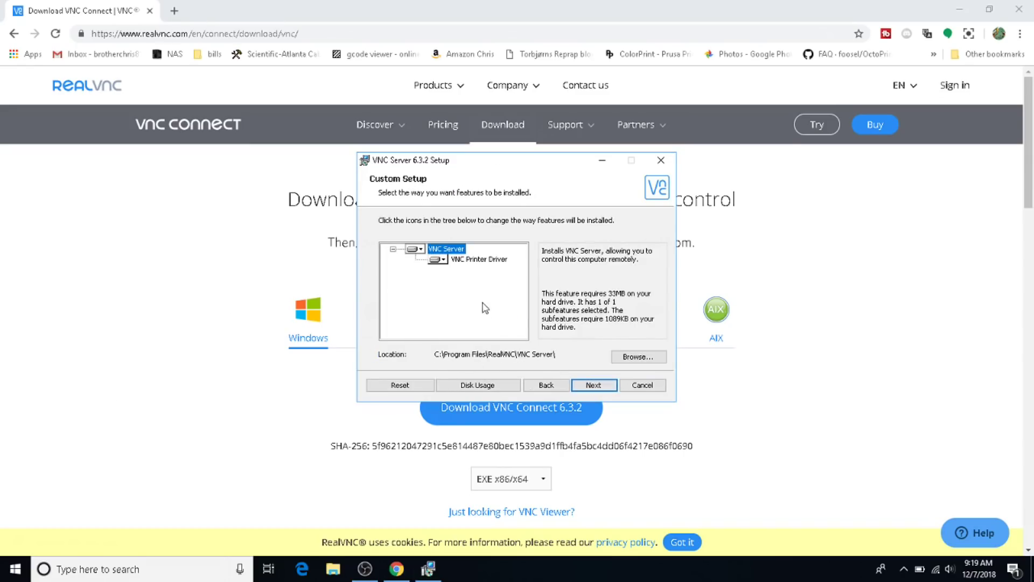
left_click(440, 260)
left_click(446, 266)
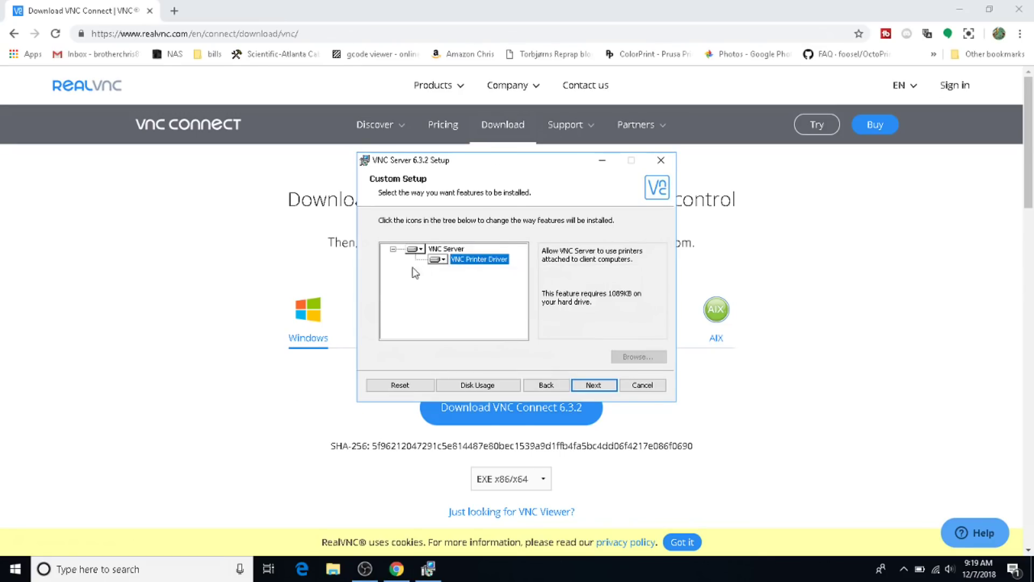
Step: Keep the firewall exception, install VNC Server 6.3.2, and finish the wizard
left_click(592, 384)
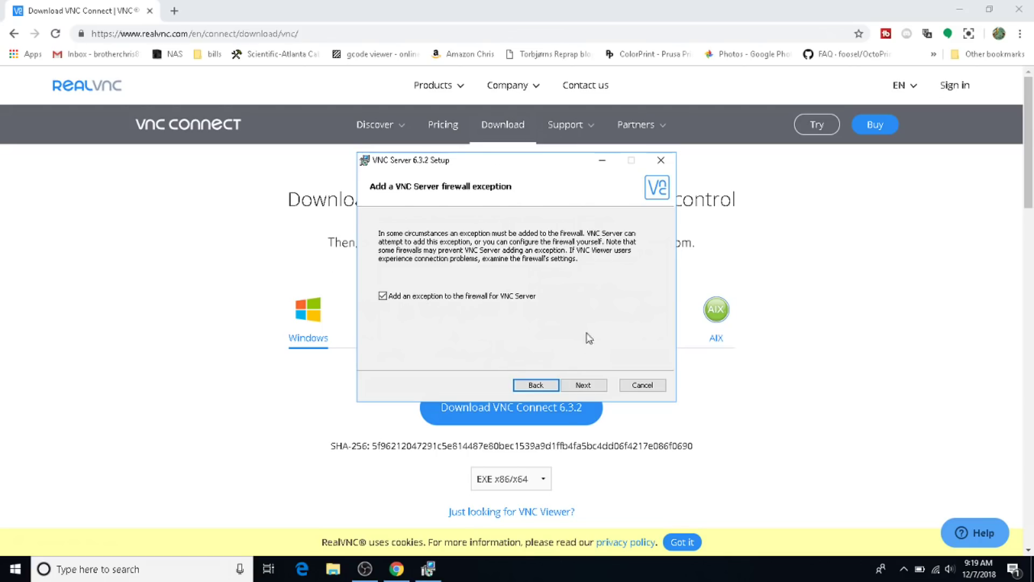
left_click(589, 386)
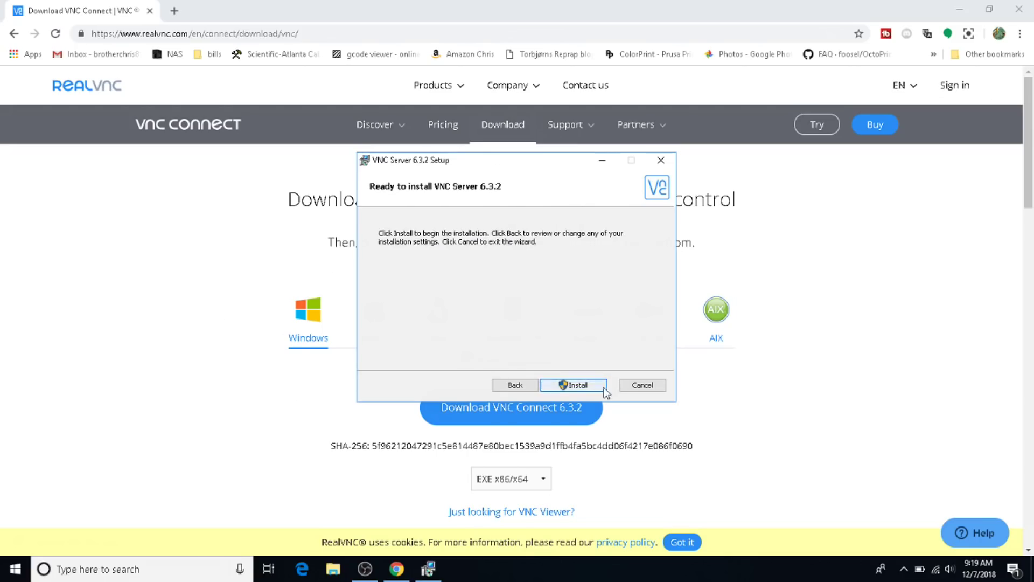
left_click(603, 386)
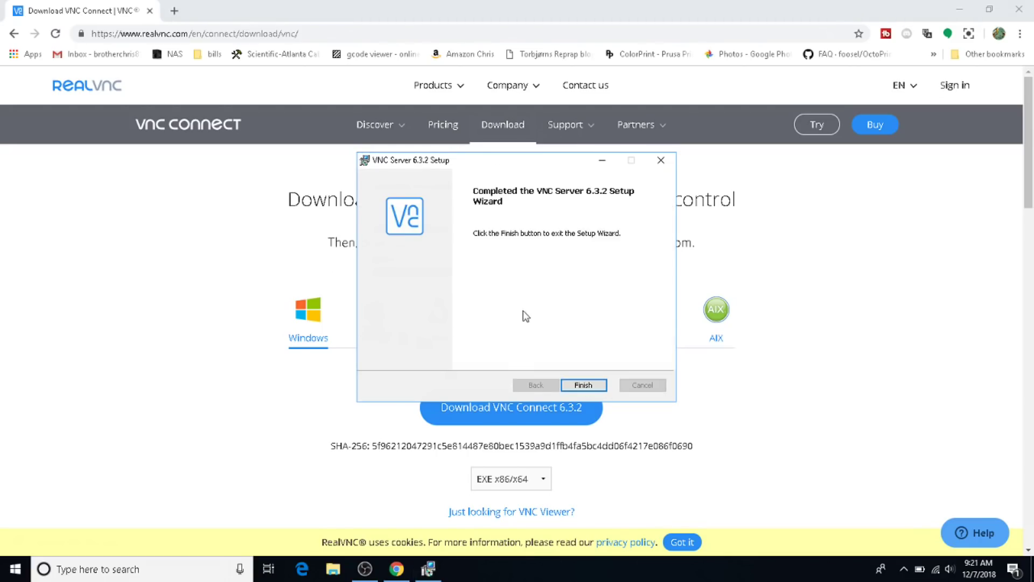
left_click(585, 384)
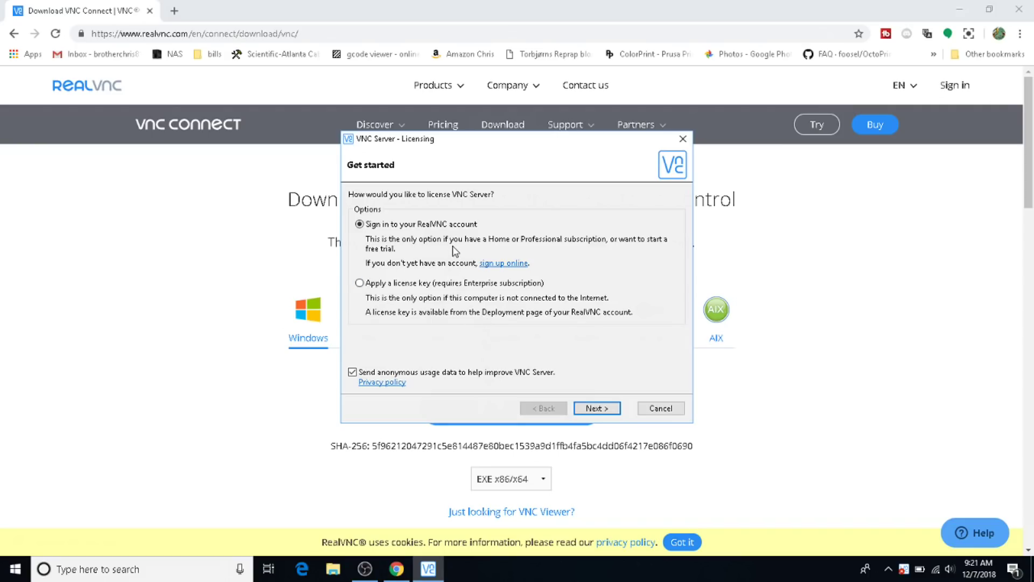
Step: Opt out of anonymous usage data and enter the RealVNC account e-mail
left_click(353, 372)
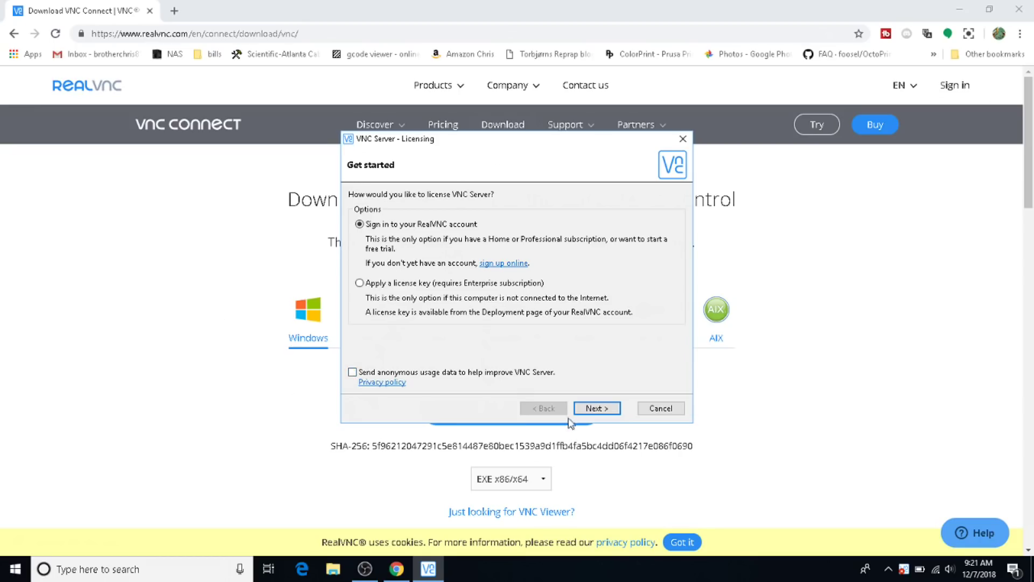
left_click(597, 408)
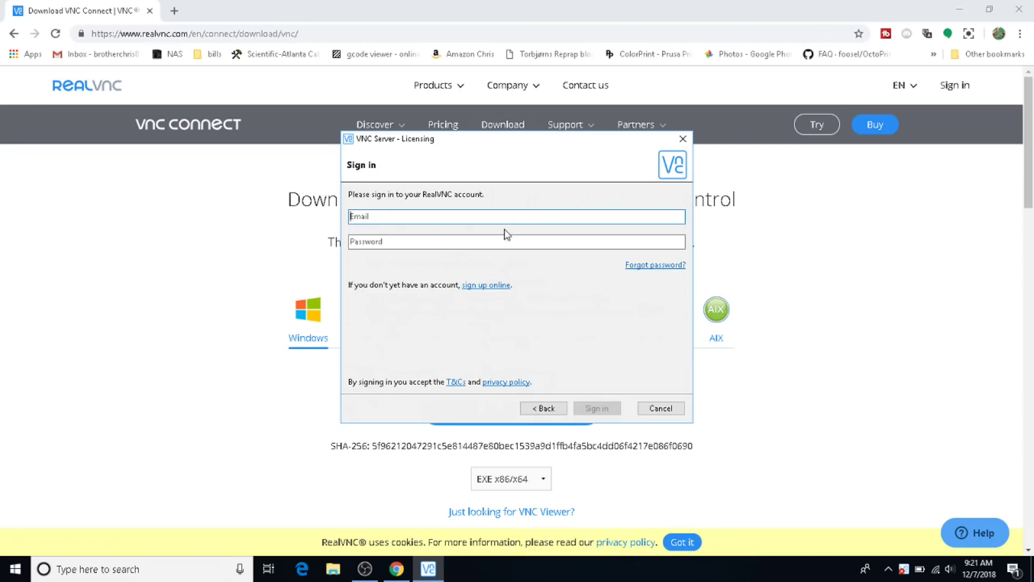
left_click(515, 215)
type("brother")
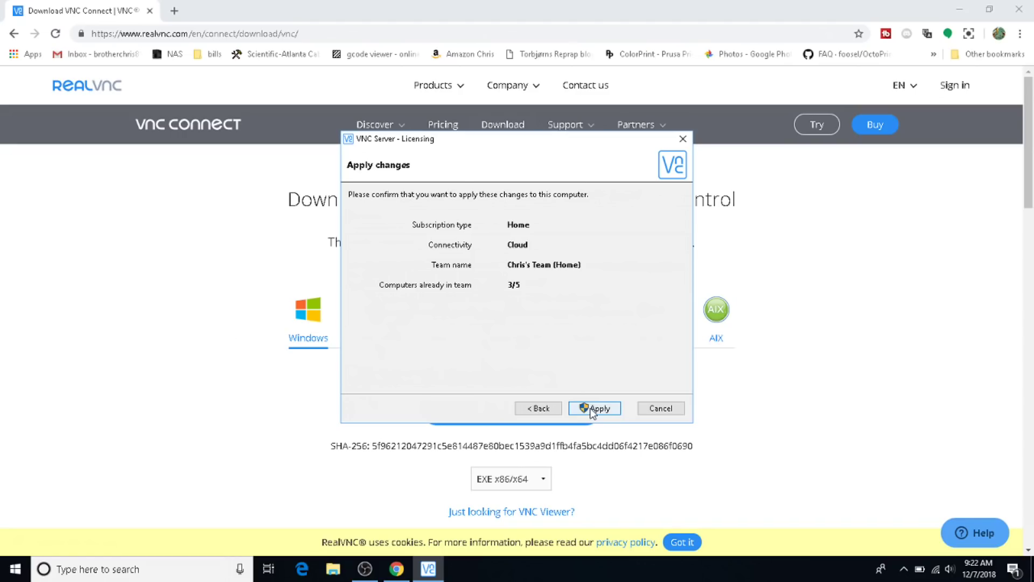
Step: Apply the subscription to this computer, close Licensing, and show hidden tray icons
left_click(590, 408)
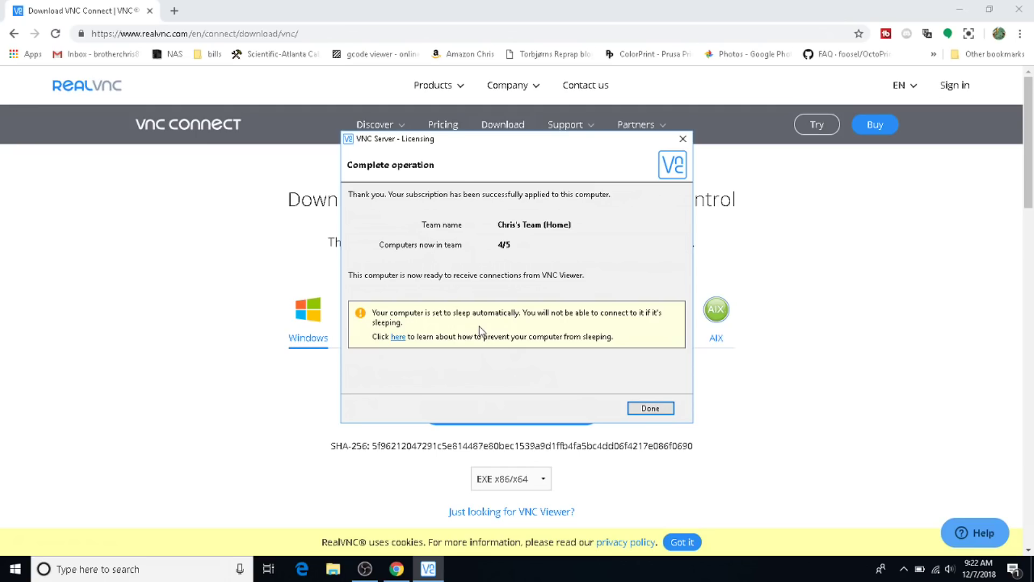
left_click(651, 409)
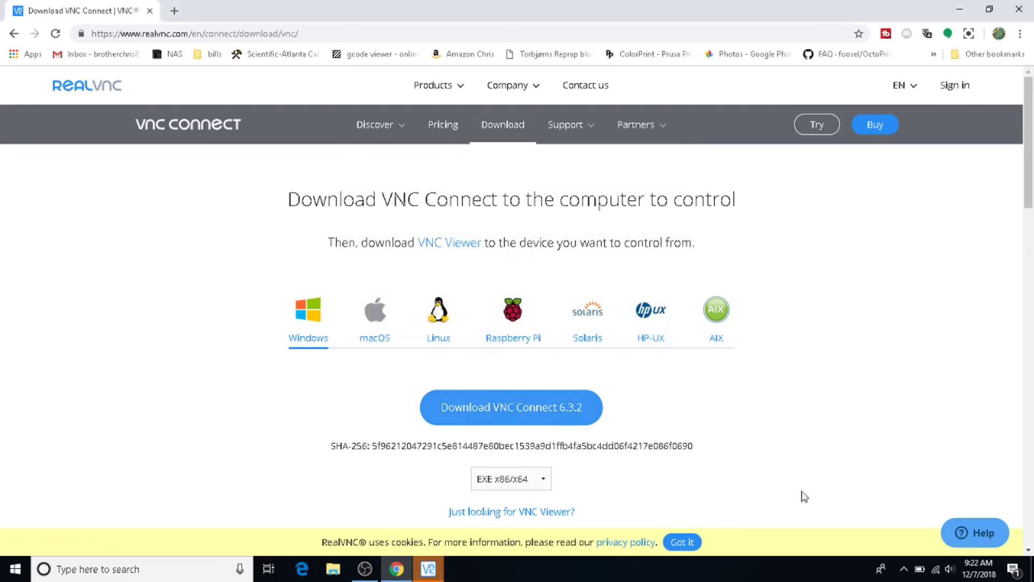
left_click(905, 569)
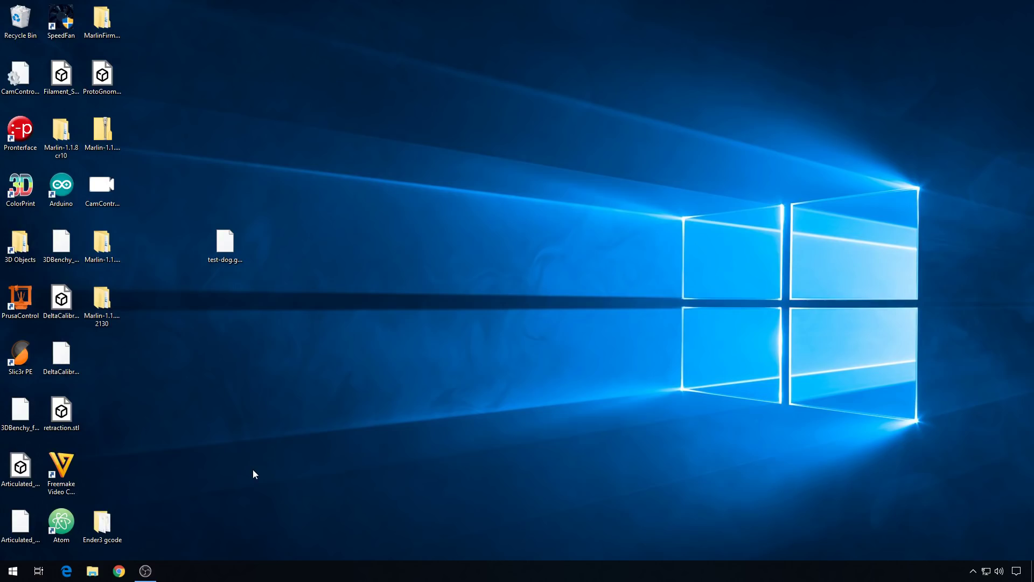
Step: Search the web for realvnc, then download and run the VNC Viewer Windows installer
left_click(119, 571)
type("rel")
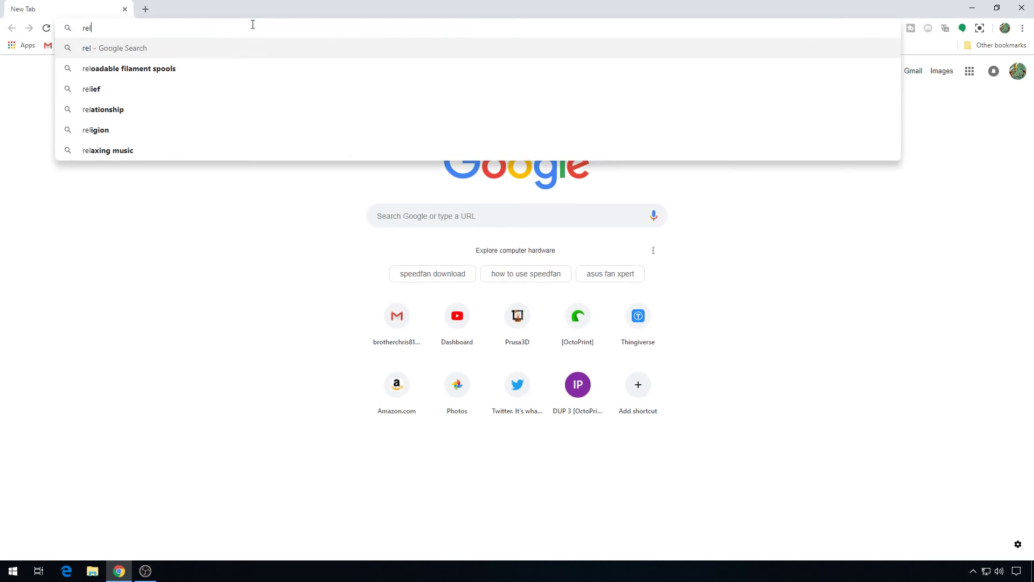
key("BackSpace")
type("alvnc")
key("Return")
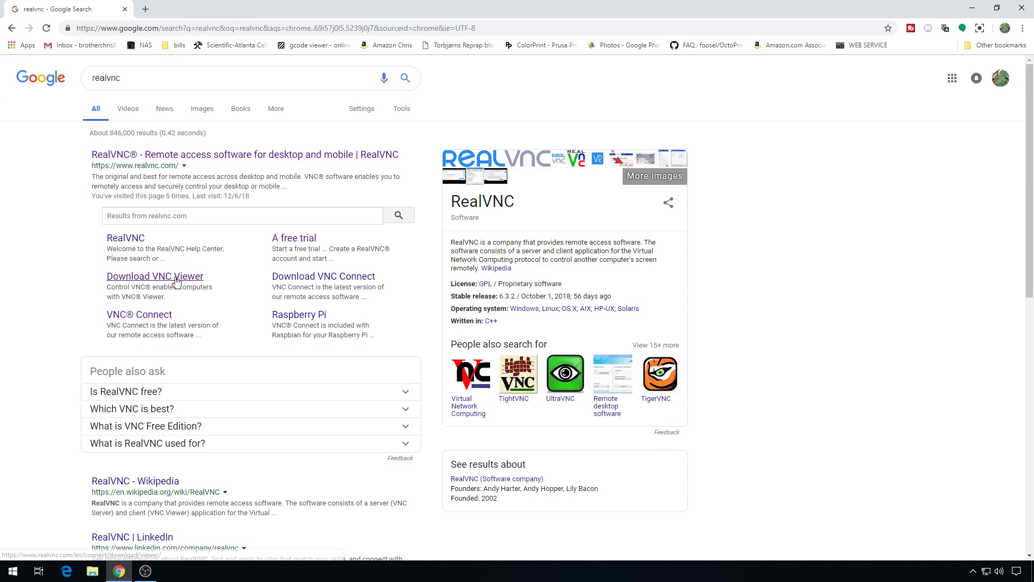
left_click(176, 280)
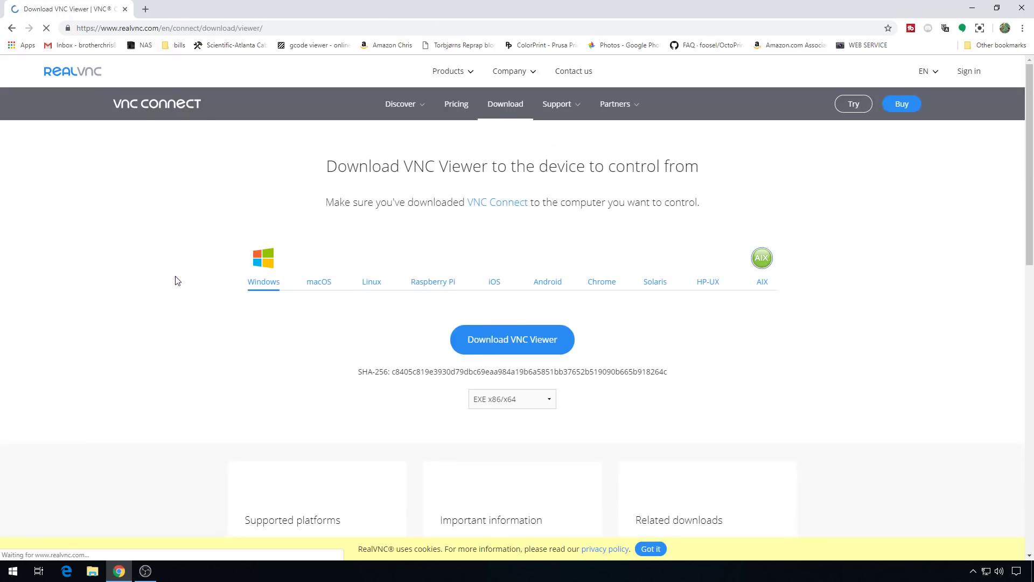
left_click(484, 341)
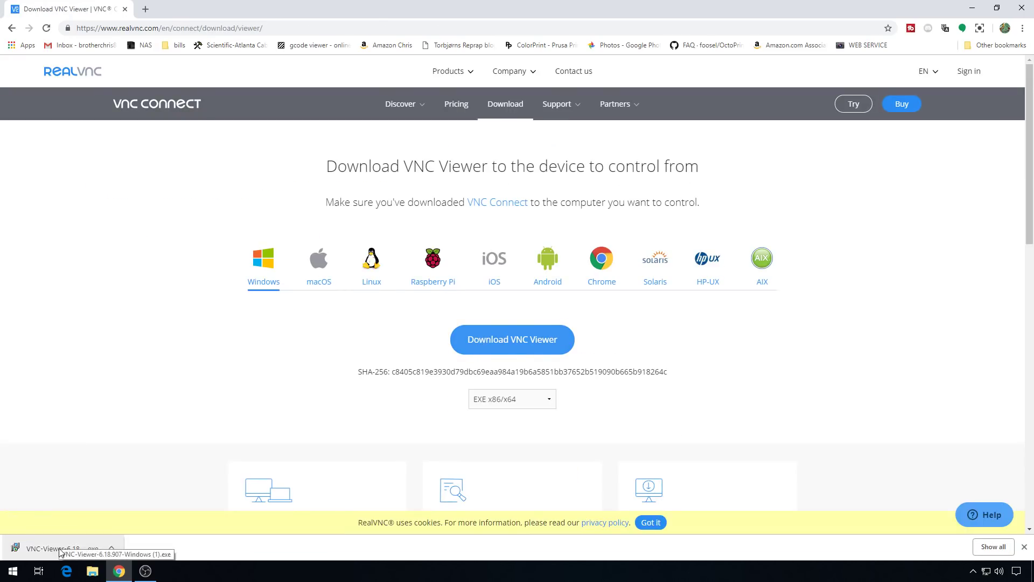
left_click(59, 550)
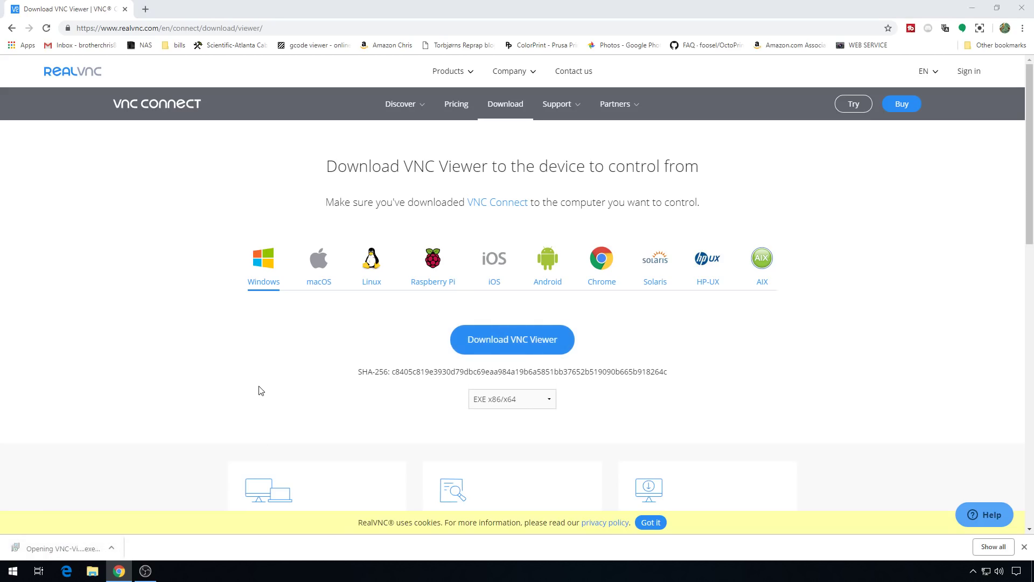
Step: Accept the license and install VNC Viewer 6.18.907 with default features
left_click(573, 370)
key("alt+a")
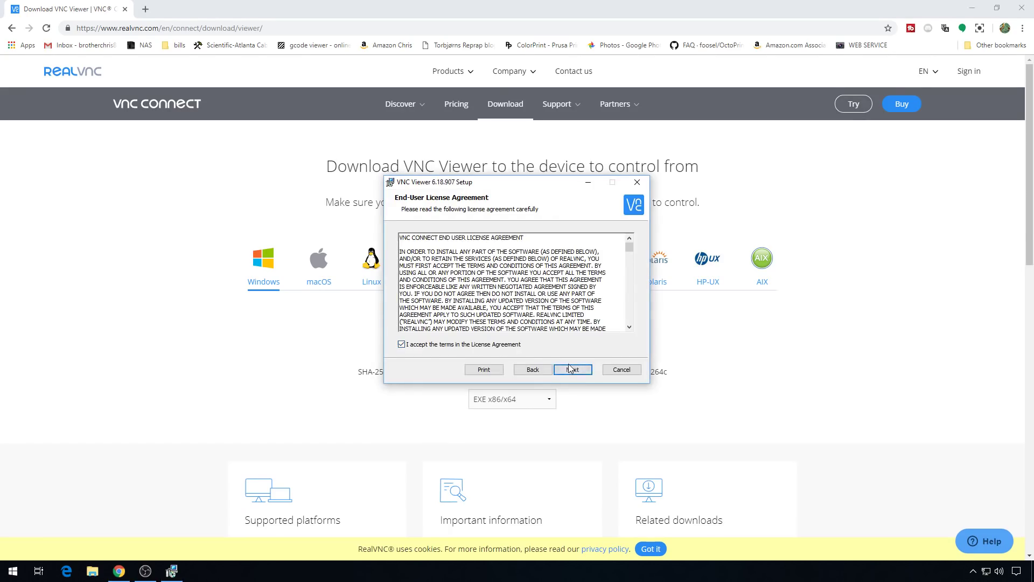
left_click(581, 371)
left_click(581, 370)
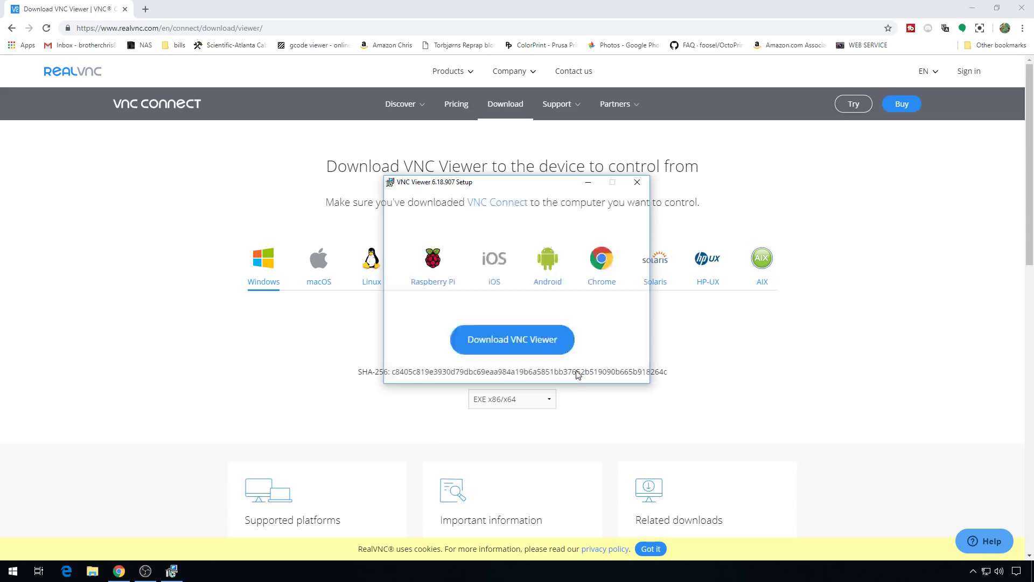
left_click(576, 370)
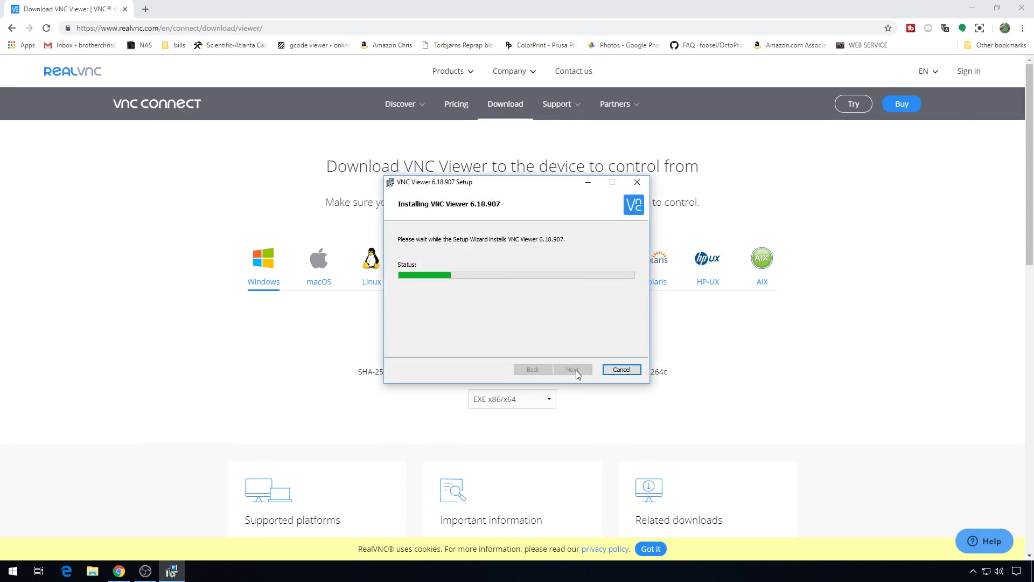
left_click(573, 369)
Step: Launch VNC Viewer from Start search
left_click(12, 571)
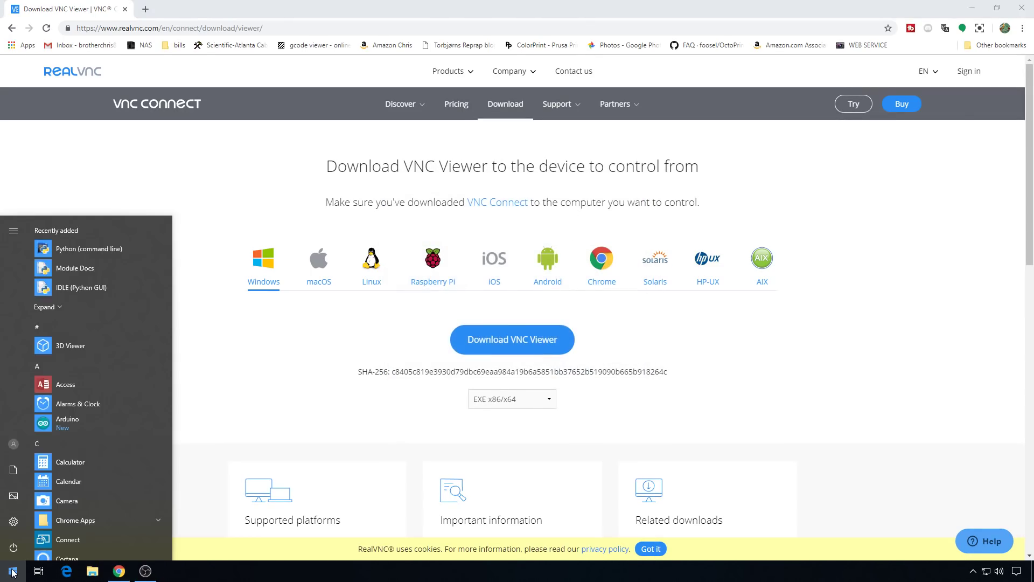
type("vn")
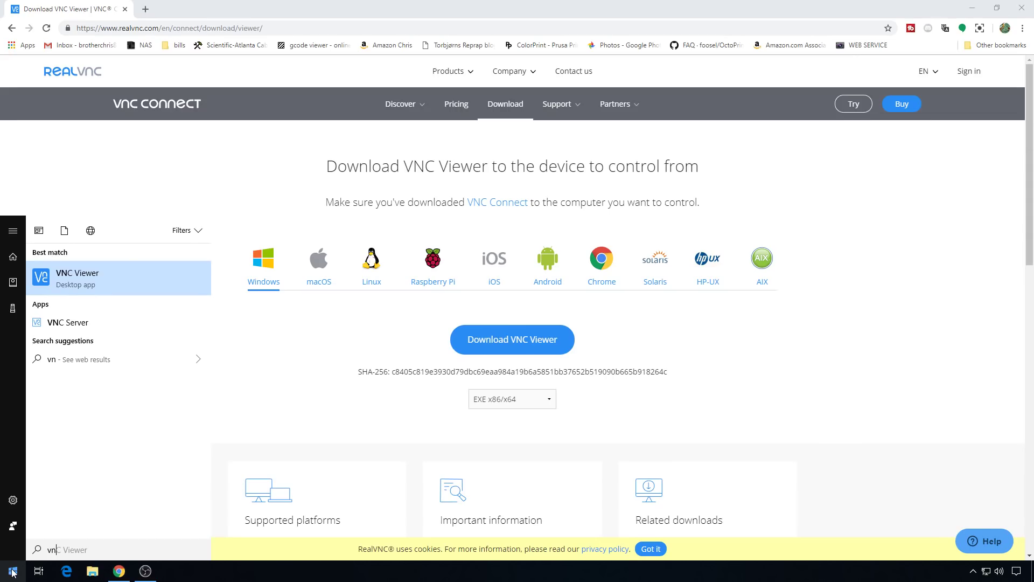
left_click(138, 272)
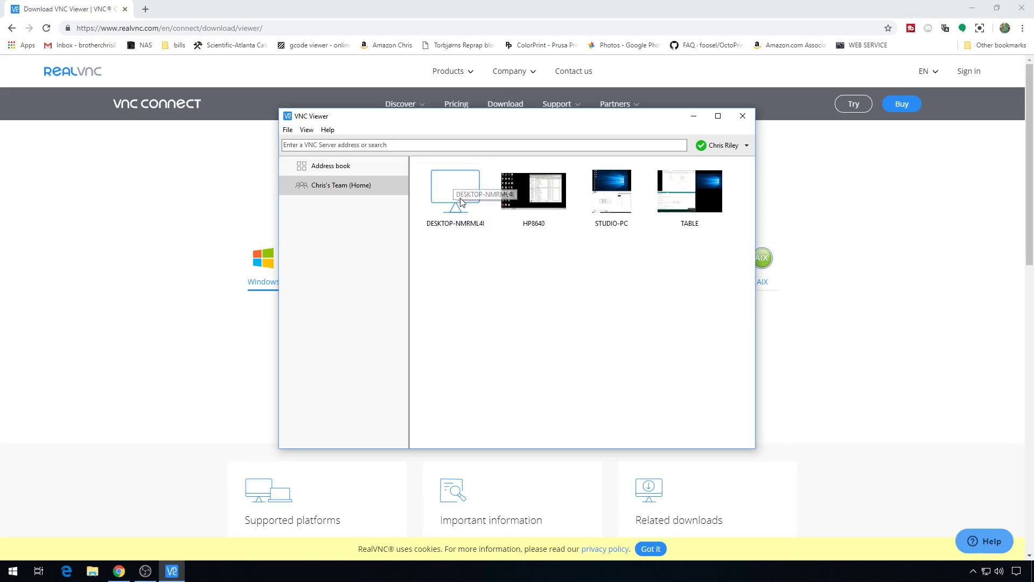
Step: Connect to DESKTOP-NMRML4I with a remembered password and show it full screen
double_click(441, 205)
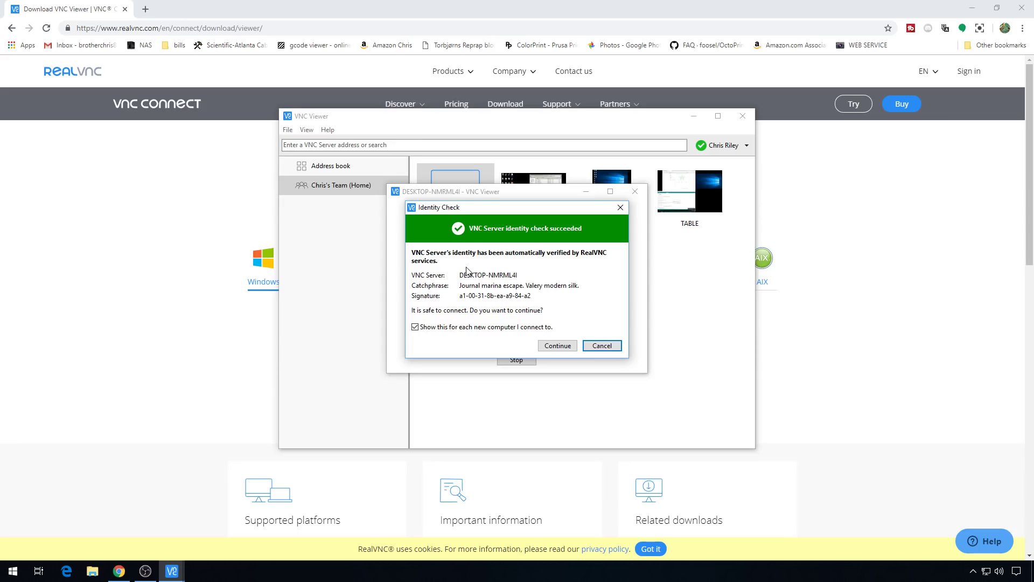
left_click(447, 329)
left_click(563, 348)
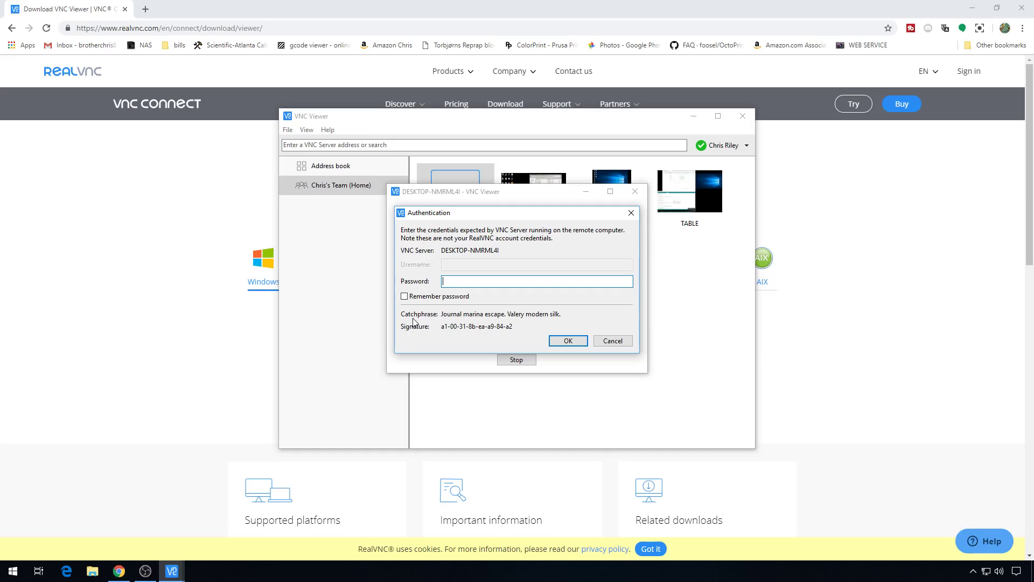
type("••••••")
left_click(405, 297)
left_click(568, 341)
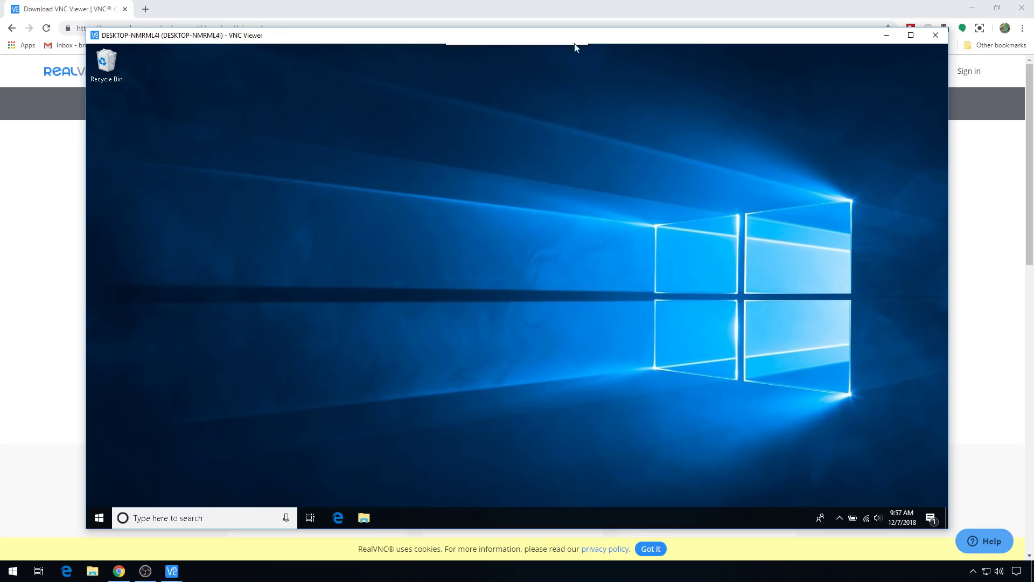
mouse_move(565, 55)
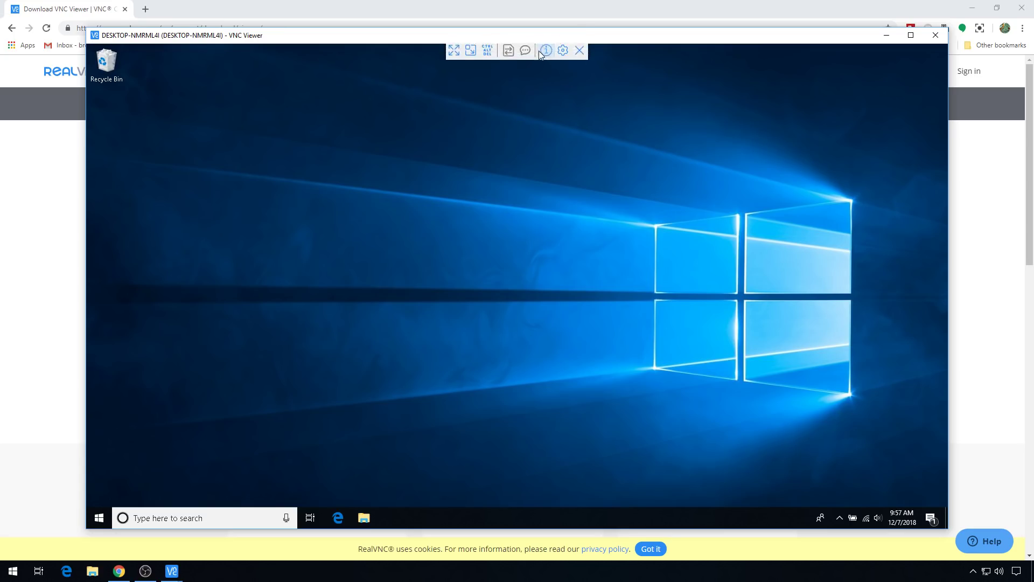
left_click(454, 57)
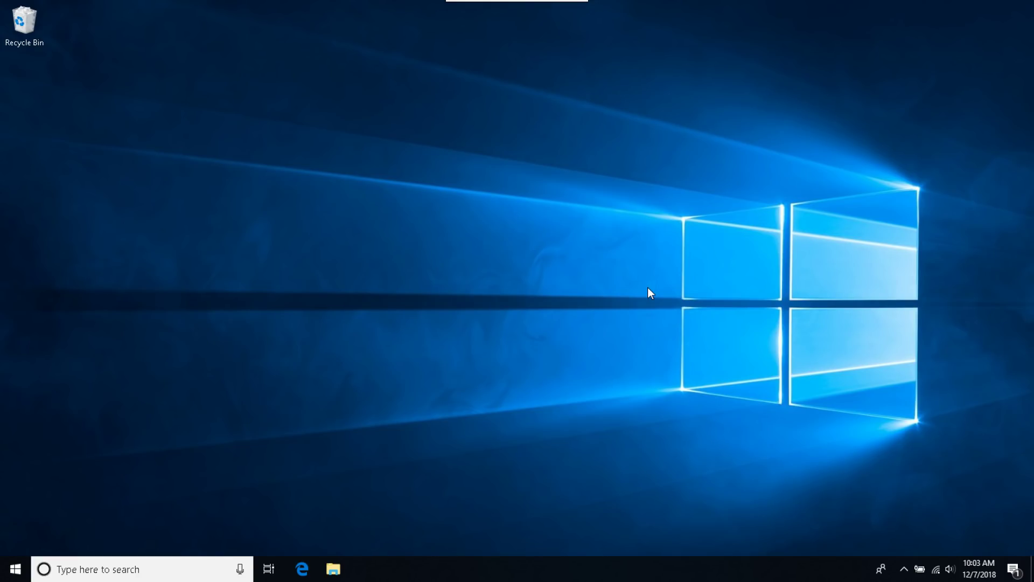
Step: Open the Balanced plan's settings via Control Panel's Hardware and Sound > Power Options
left_click(13, 568)
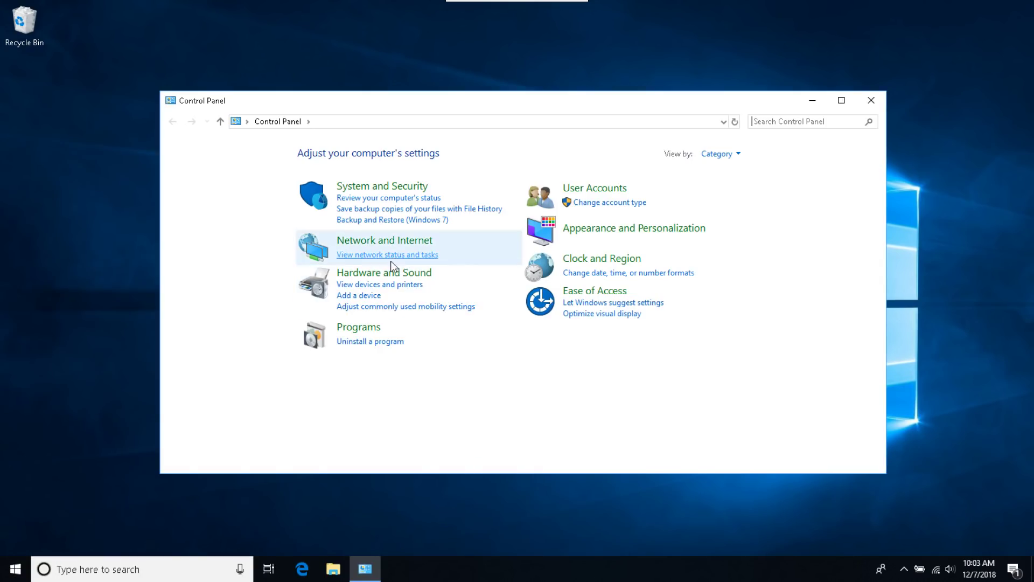
left_click(386, 275)
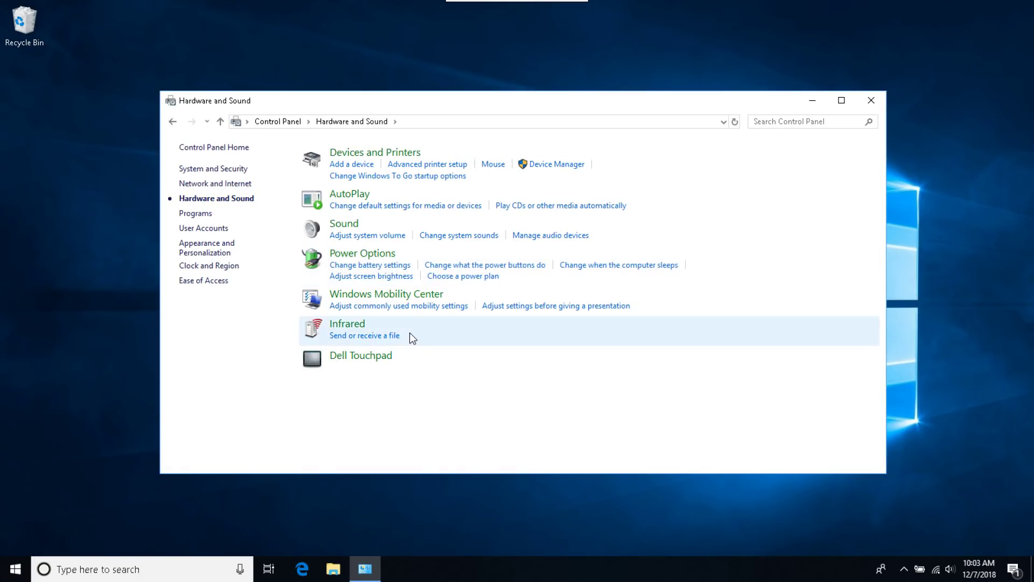
left_click(363, 253)
left_click(633, 217)
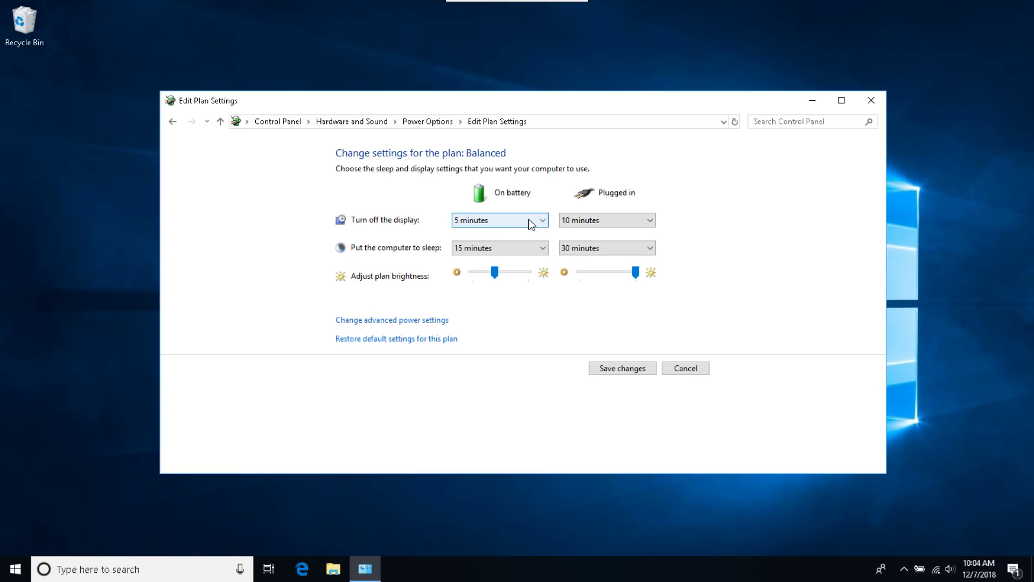
Step: Set sleep to 1 hour on battery and Never when plugged in, and save
left_click(521, 253)
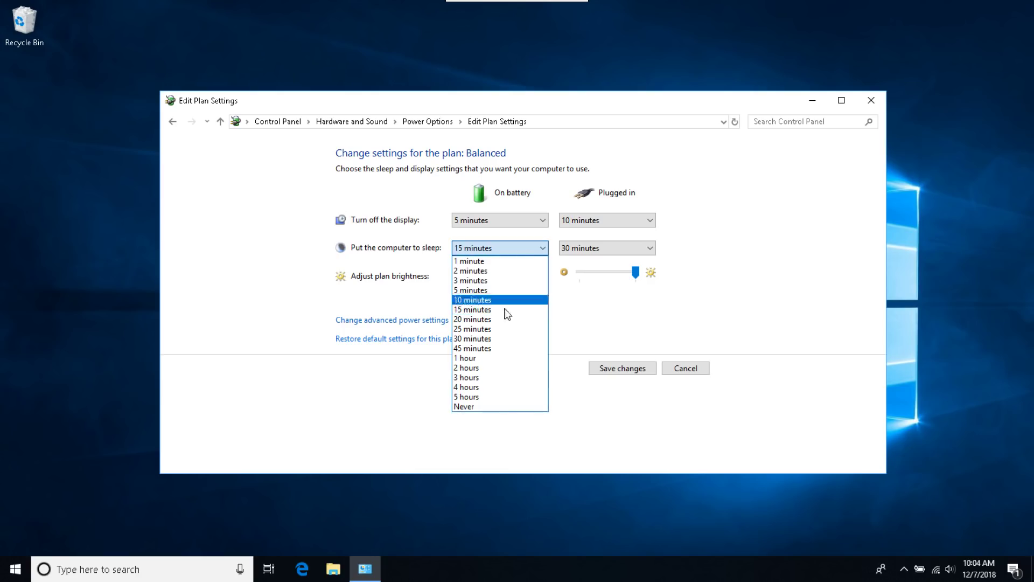
left_click(501, 358)
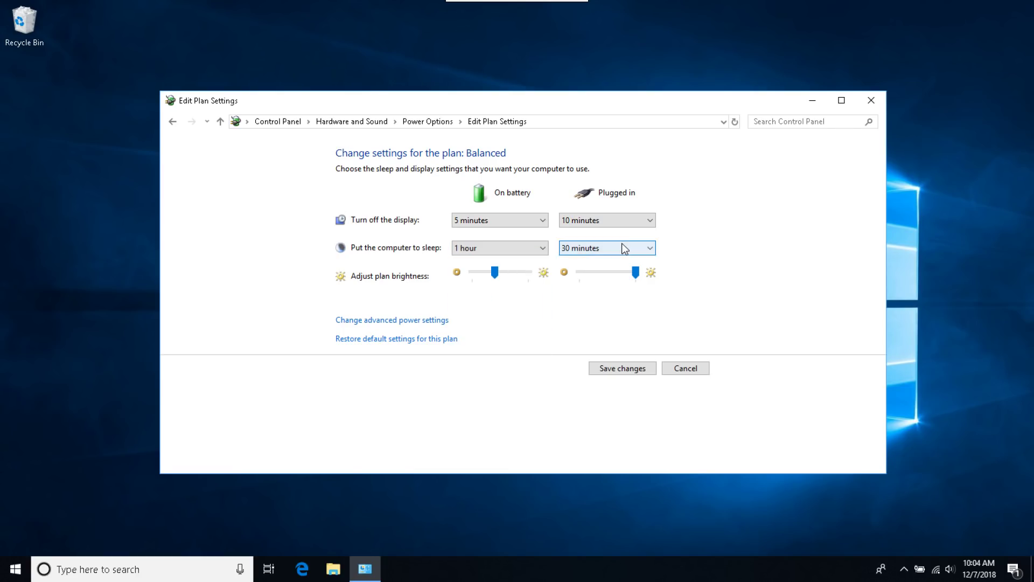
left_click(623, 248)
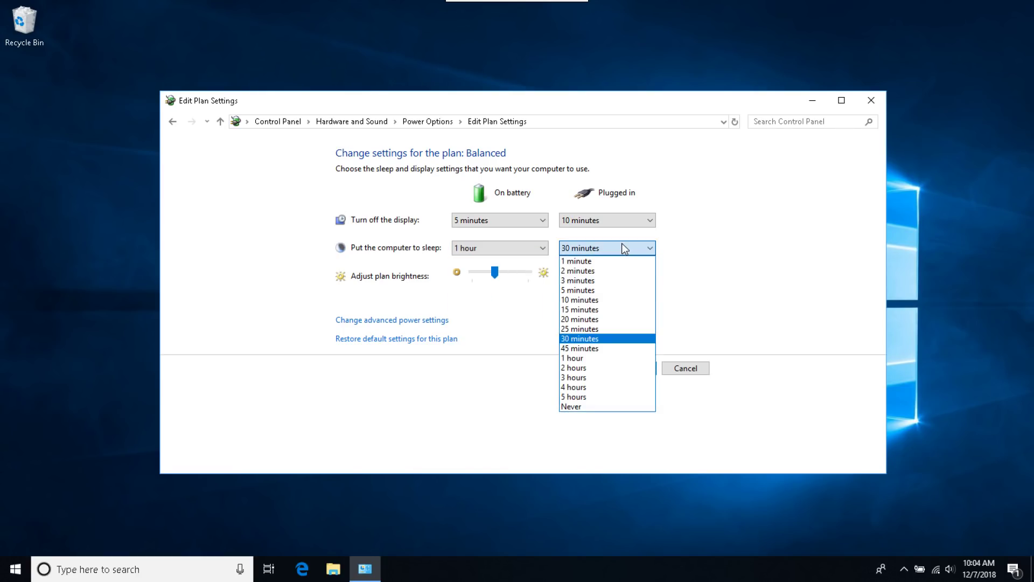
left_click(591, 407)
left_click(628, 370)
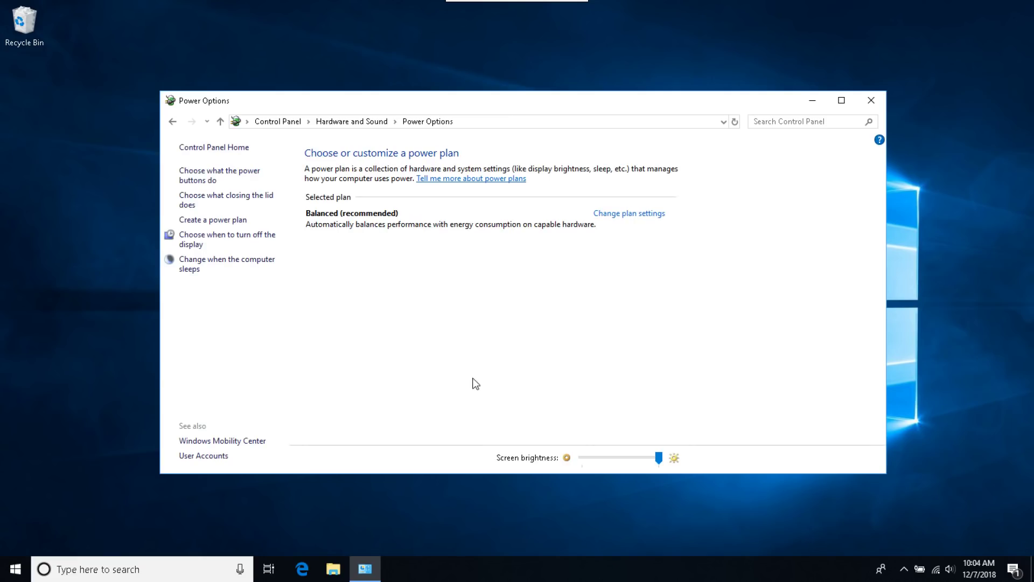
left_click(639, 214)
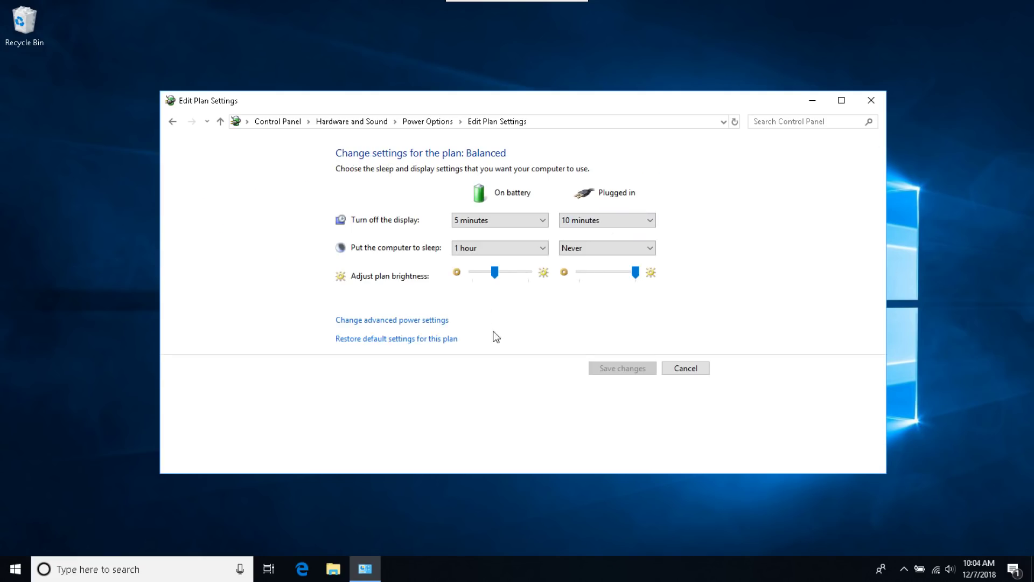
Step: Set hard-disk turn-off to 0 (Never) on battery and plugged in
left_click(410, 320)
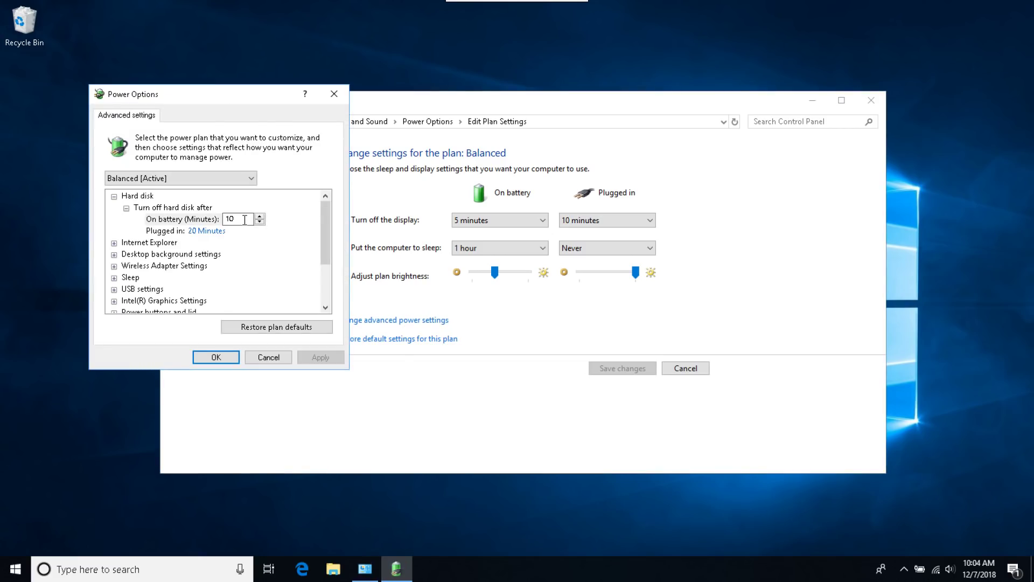
left_click_drag(245, 220, 226, 218)
type("0")
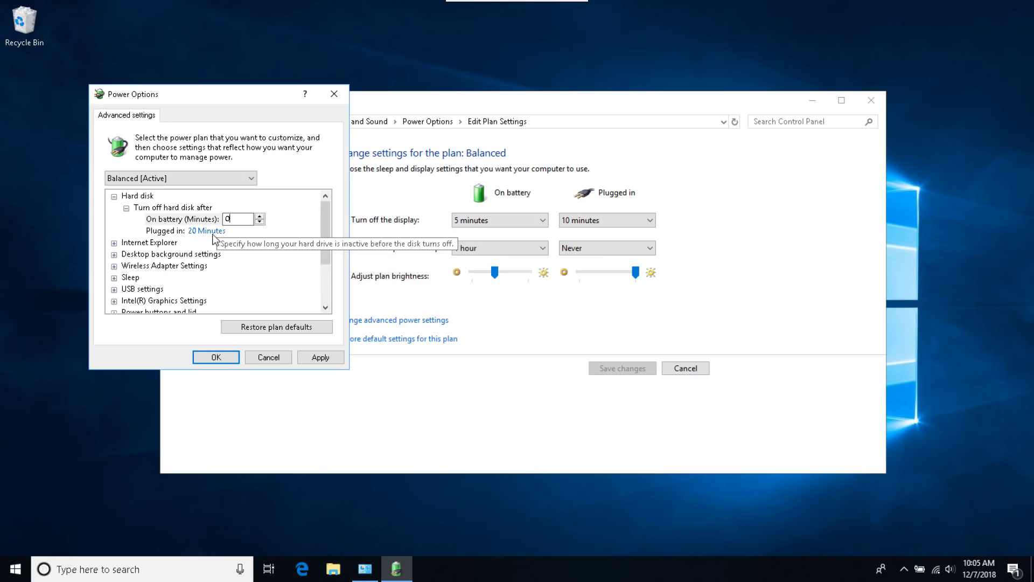
left_click(212, 232)
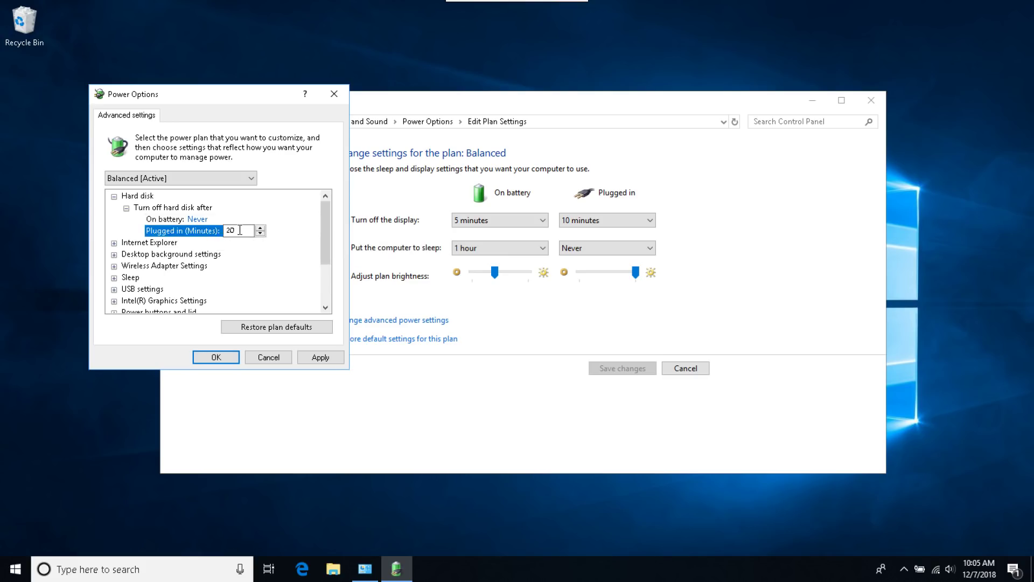
type("0")
scroll(115, 259, "down", 2)
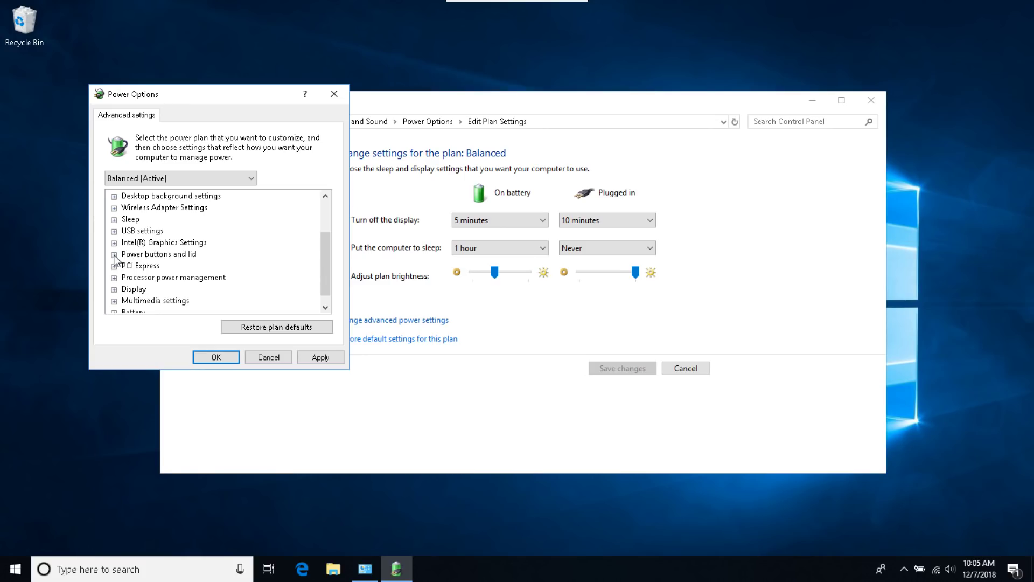
Step: Set lid close action to Do nothing for both power states, then apply and confirm
left_click(114, 254)
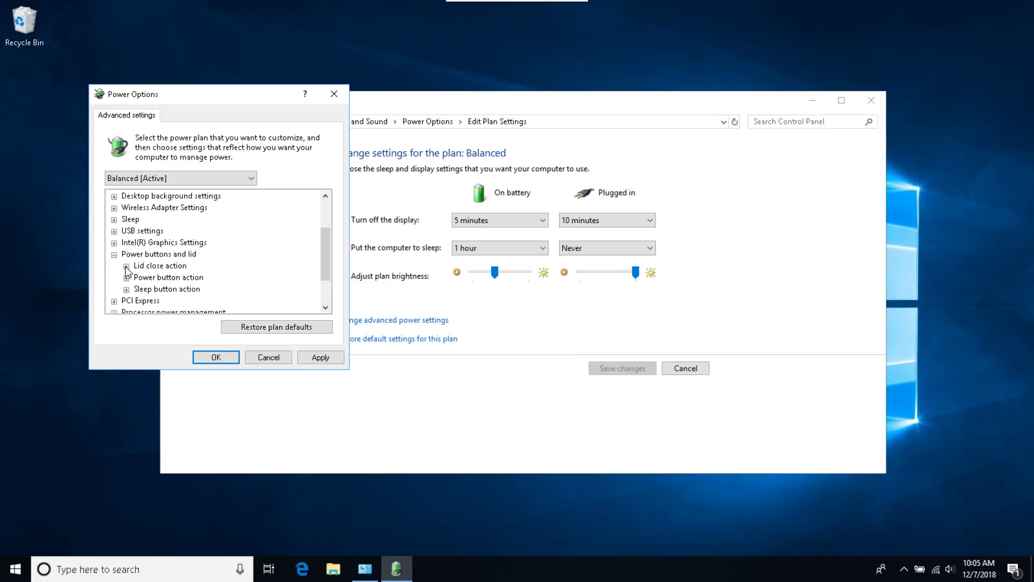
left_click(126, 266)
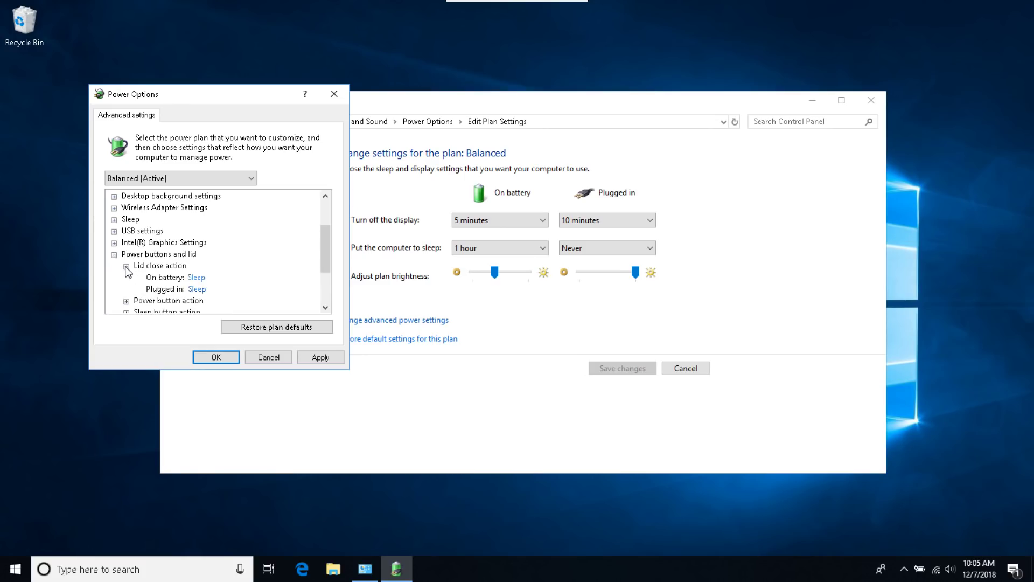
left_click(204, 278)
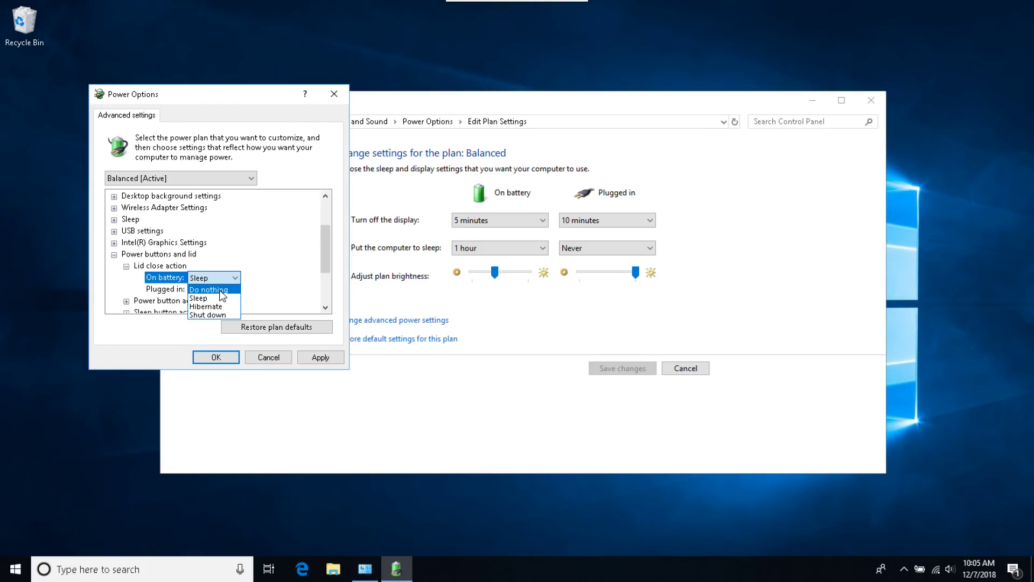
left_click(221, 290)
left_click(219, 298)
scroll(220, 298, "up", 1)
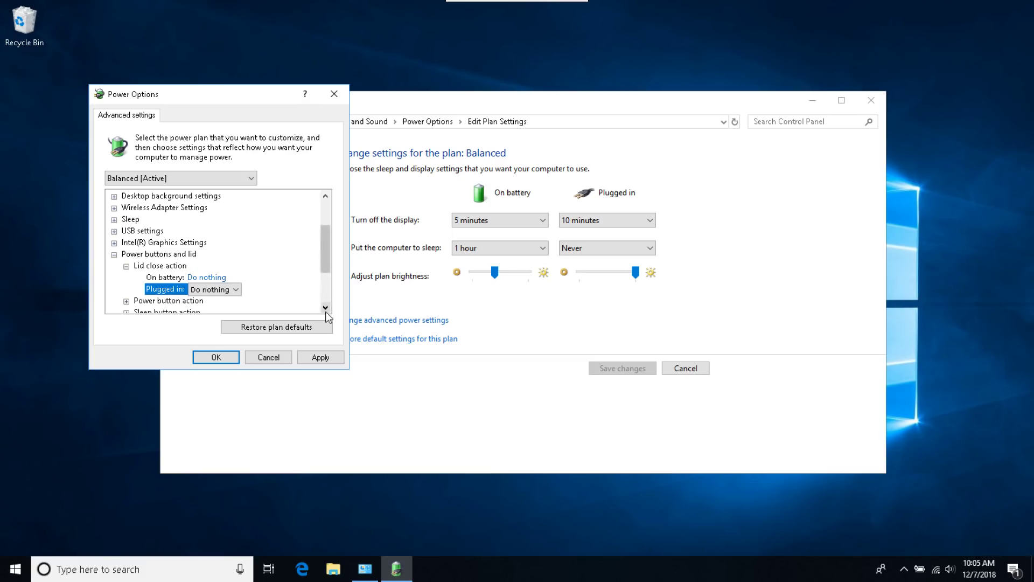
scroll(326, 304, "down", 2)
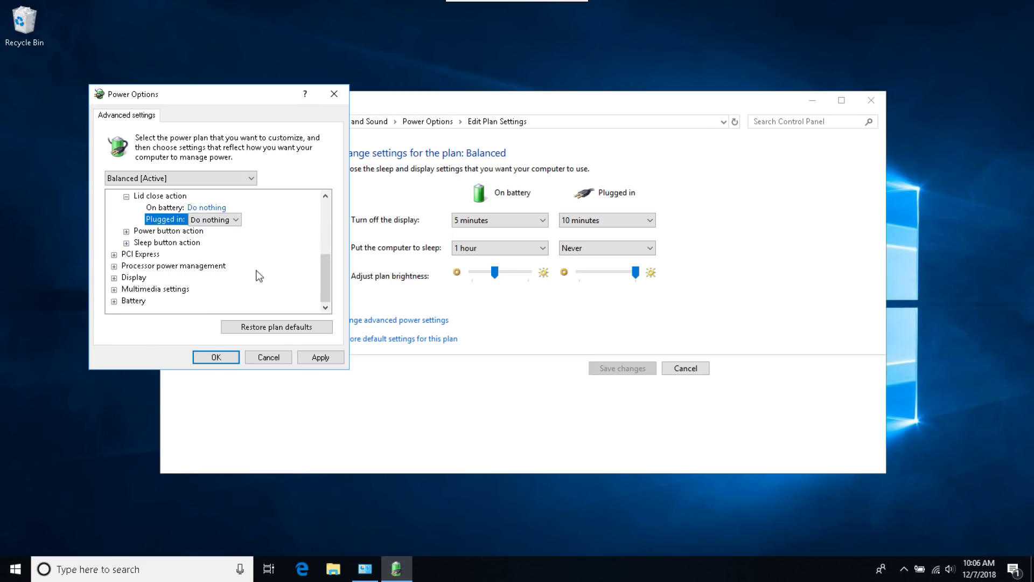
left_click(320, 358)
left_click(218, 358)
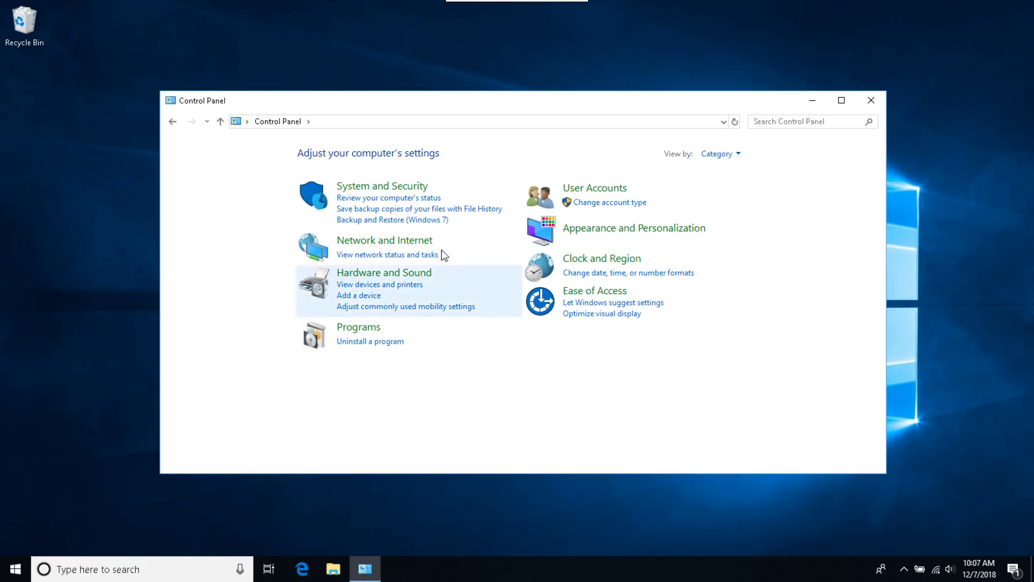
Step: Open the Services console from System and Security > Administrative Tools
left_click(404, 187)
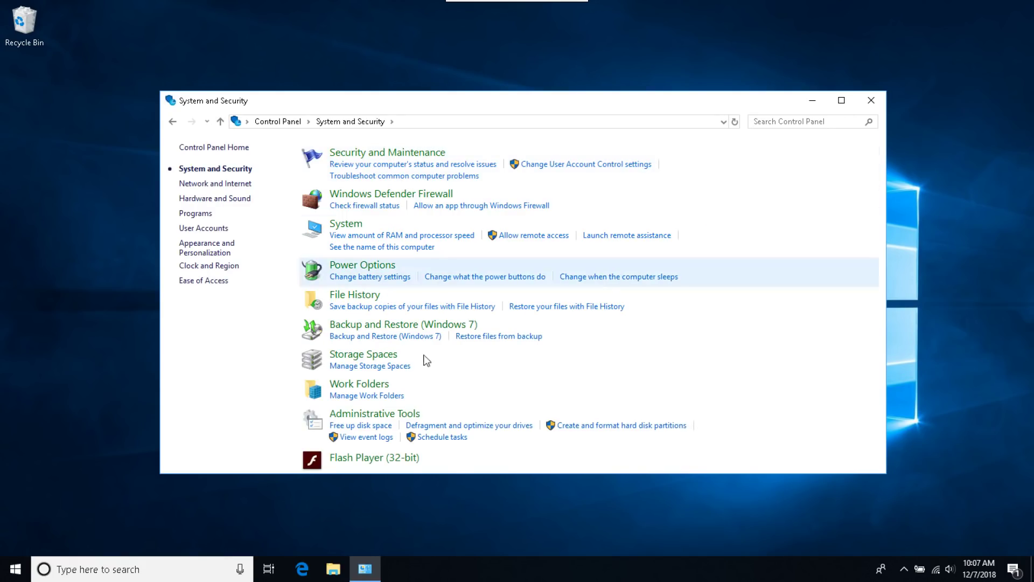
left_click(406, 414)
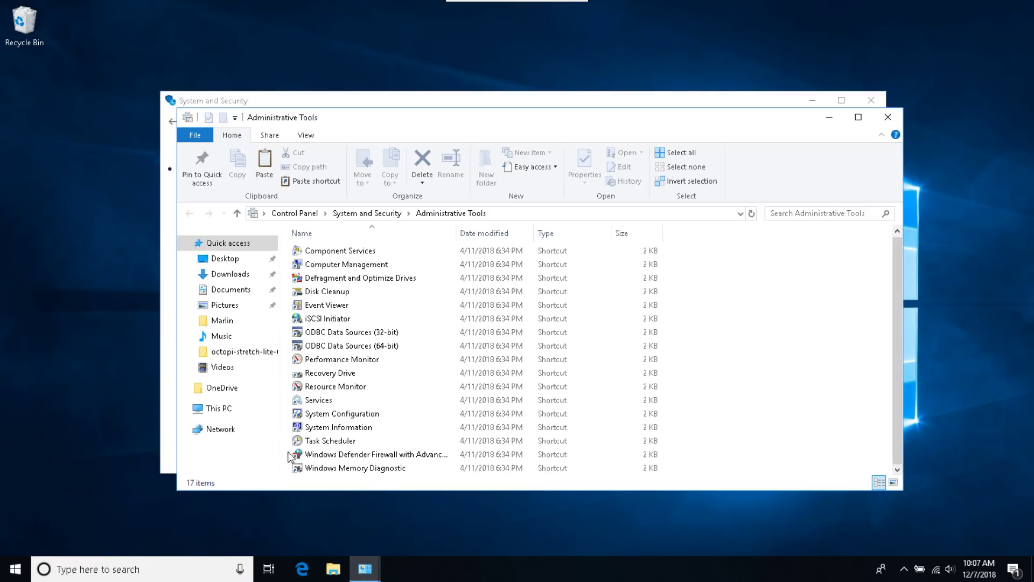
double_click(338, 405)
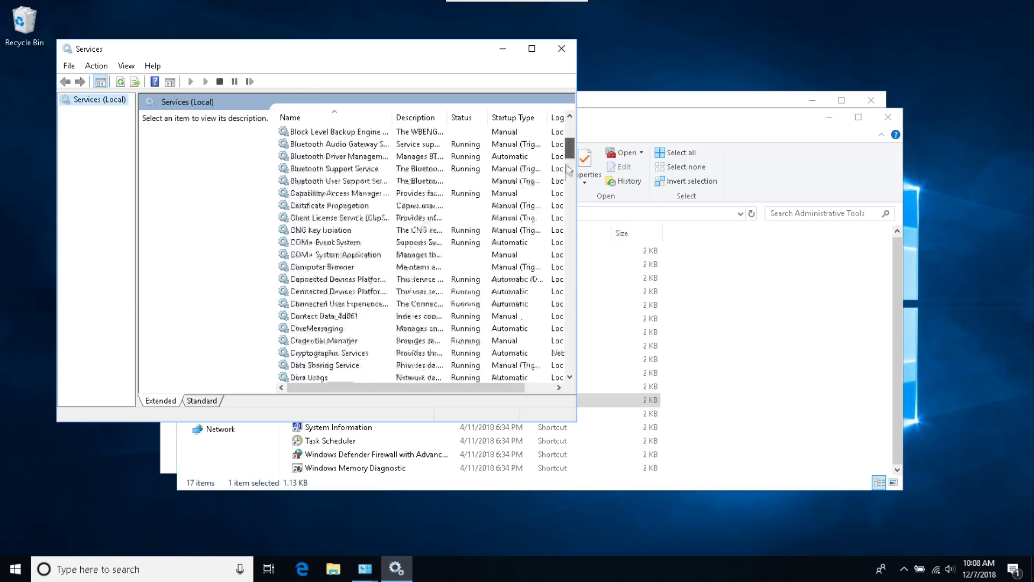
left_click_drag(570, 144, 570, 339)
Step: Set Windows Update startup type to Disabled, stop the service, and close the Services windows
left_click(326, 365)
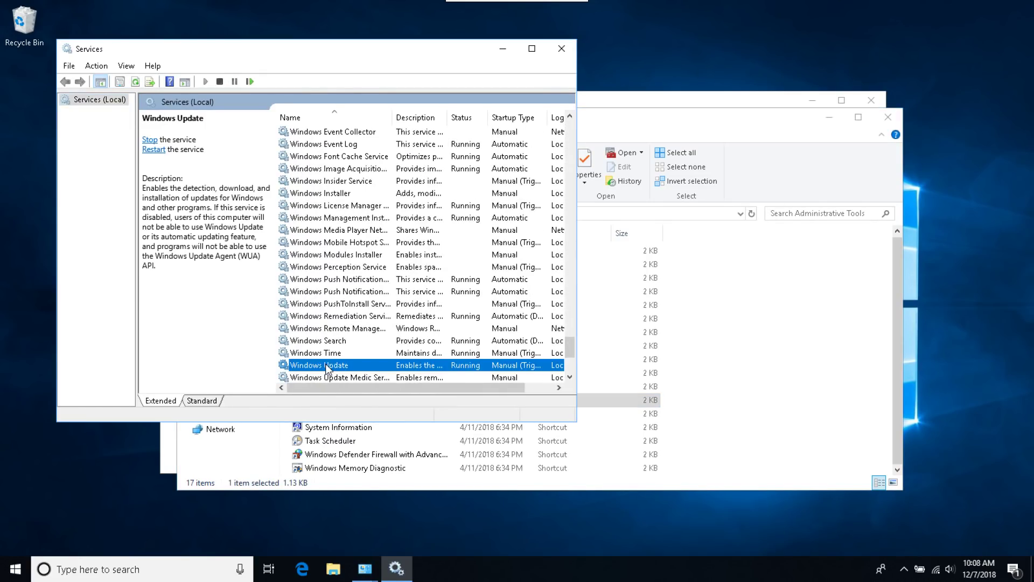
double_click(325, 366)
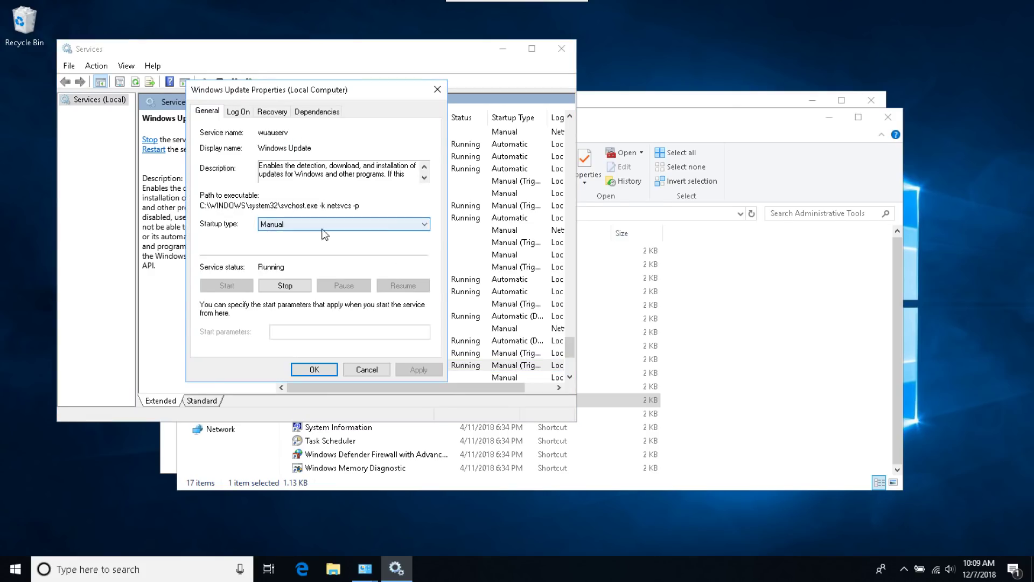
left_click(427, 226)
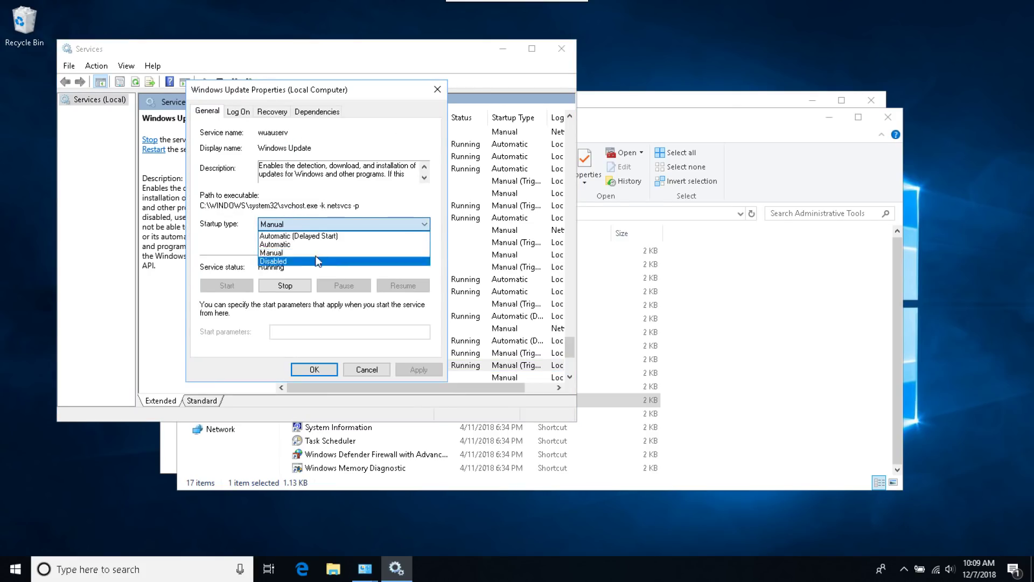
left_click(281, 261)
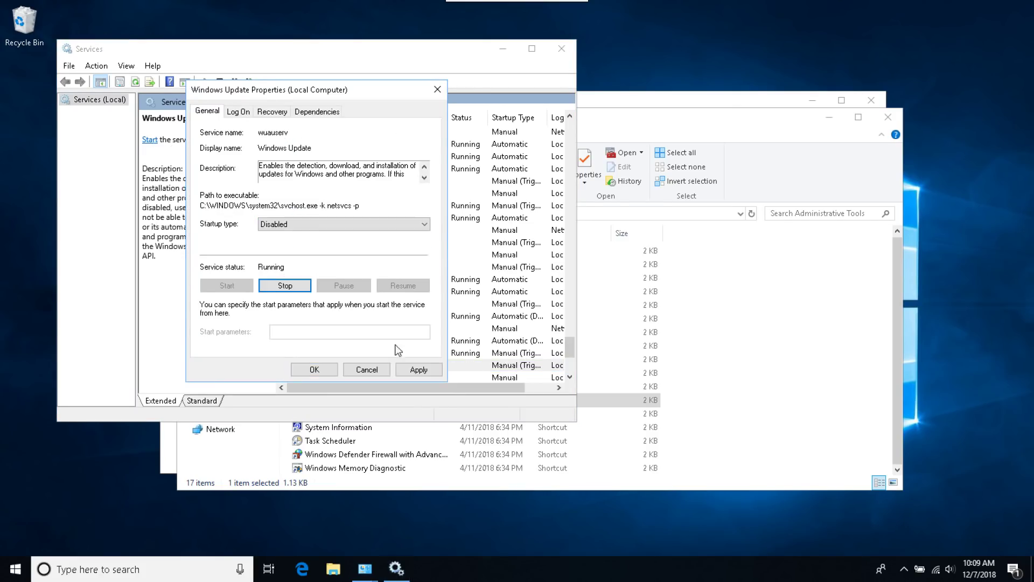
left_click(418, 370)
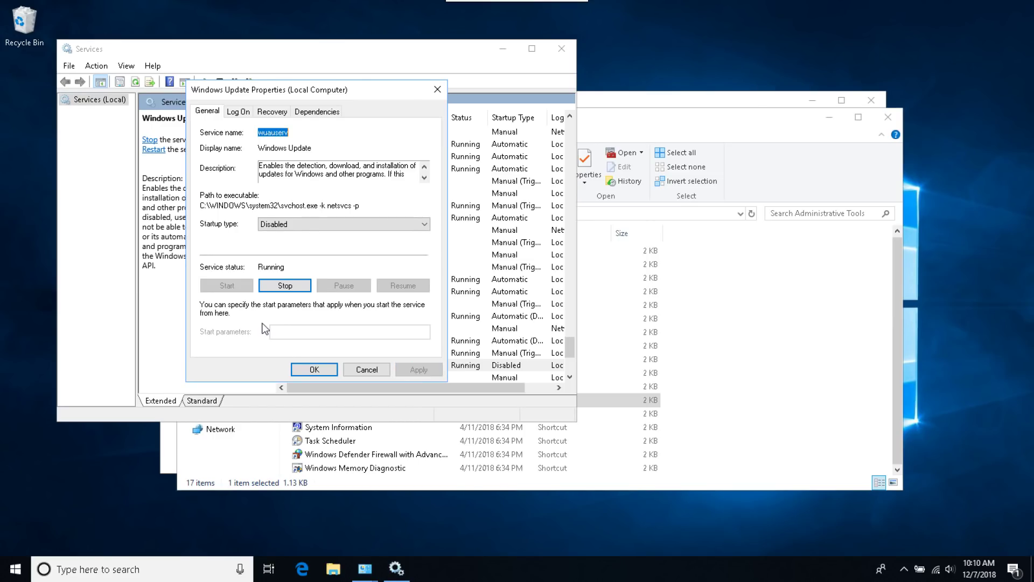
left_click(284, 287)
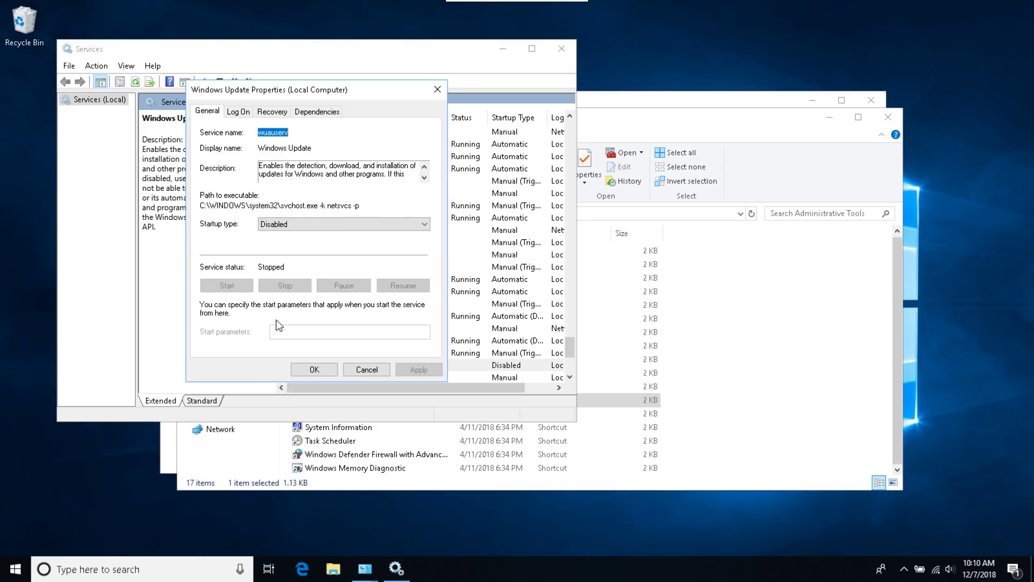
left_click(314, 371)
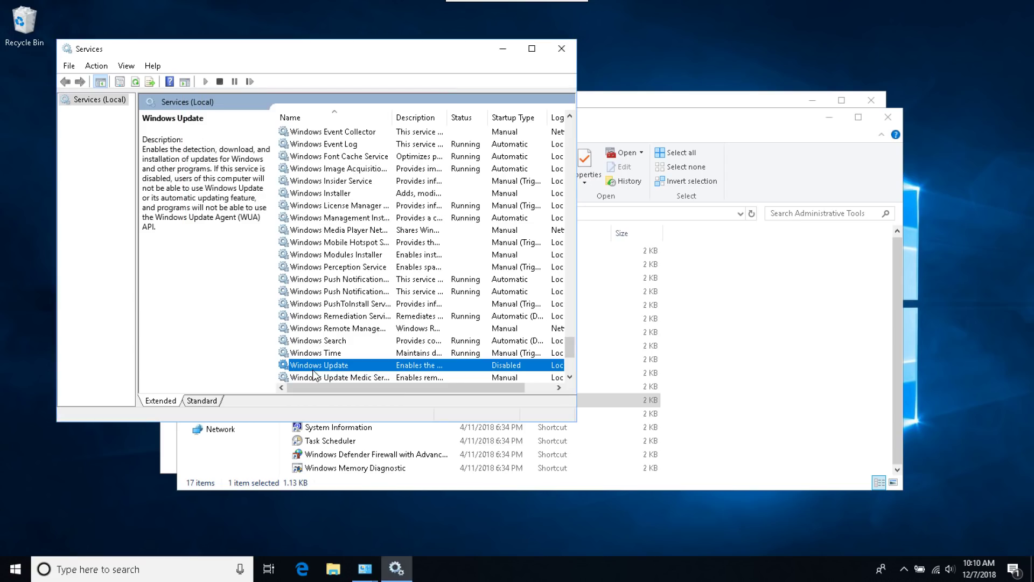
left_click(561, 49)
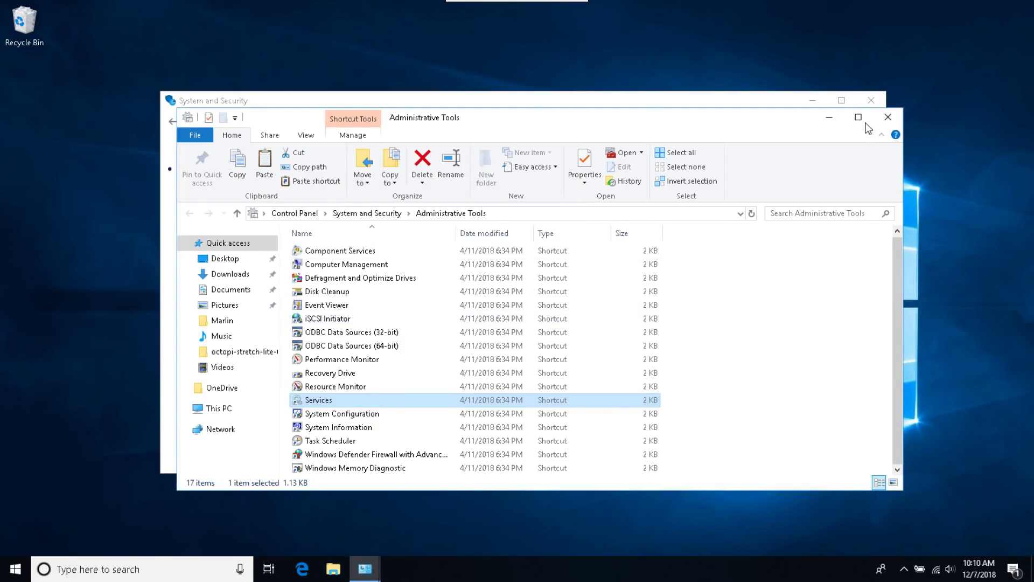
left_click(888, 117)
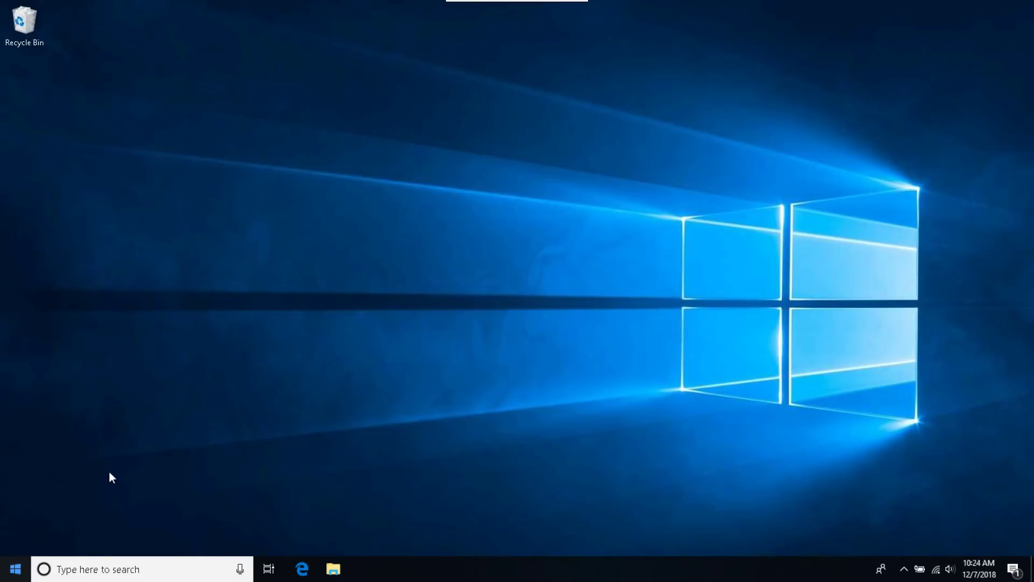
Step: Bring up the Windows Start menu with the Windows key
key("super")
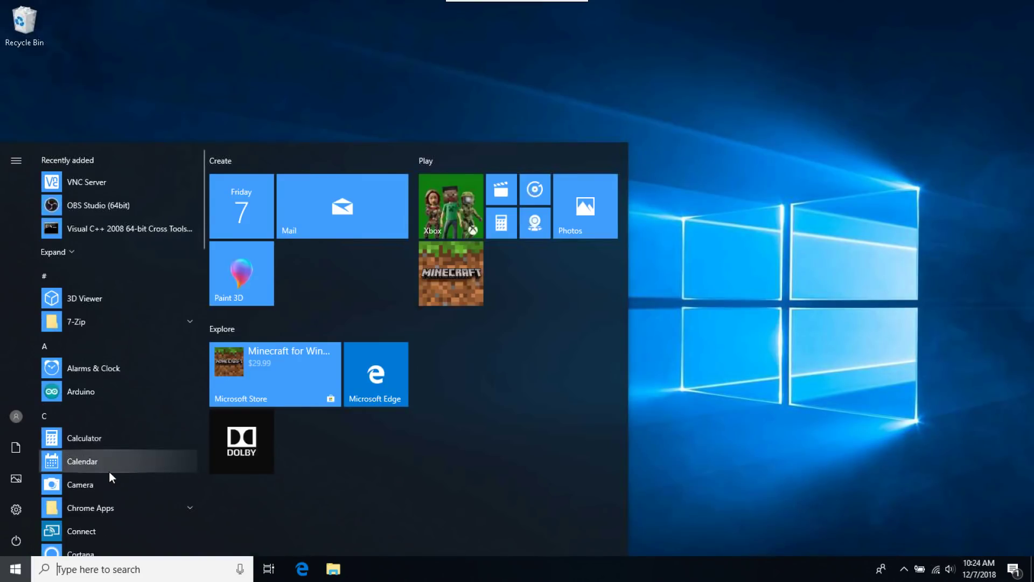
Step: Launch Chrome, then download and run the Python 2.7.14 Windows x86 MSI installer
type("chrome")
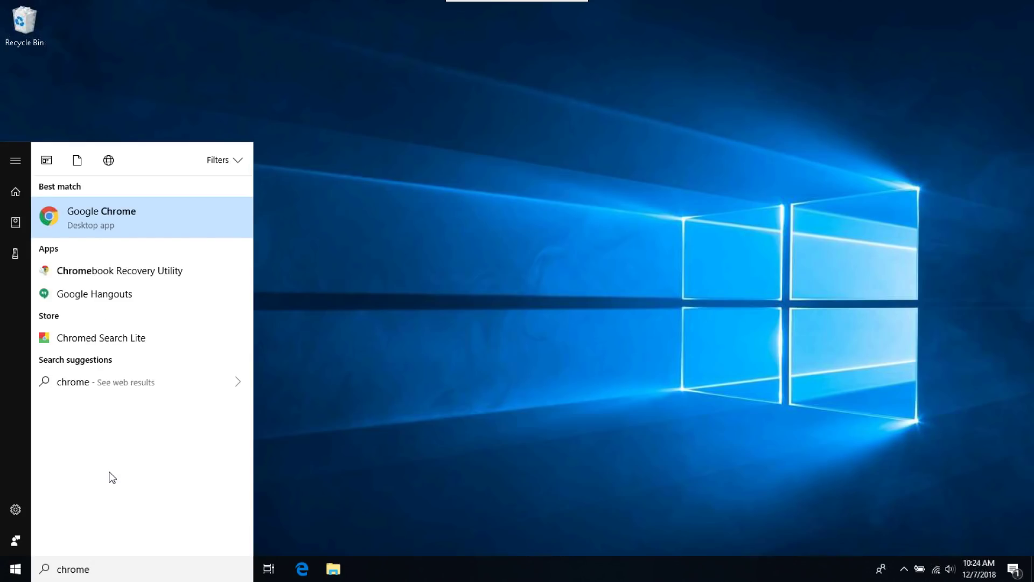
key("Return")
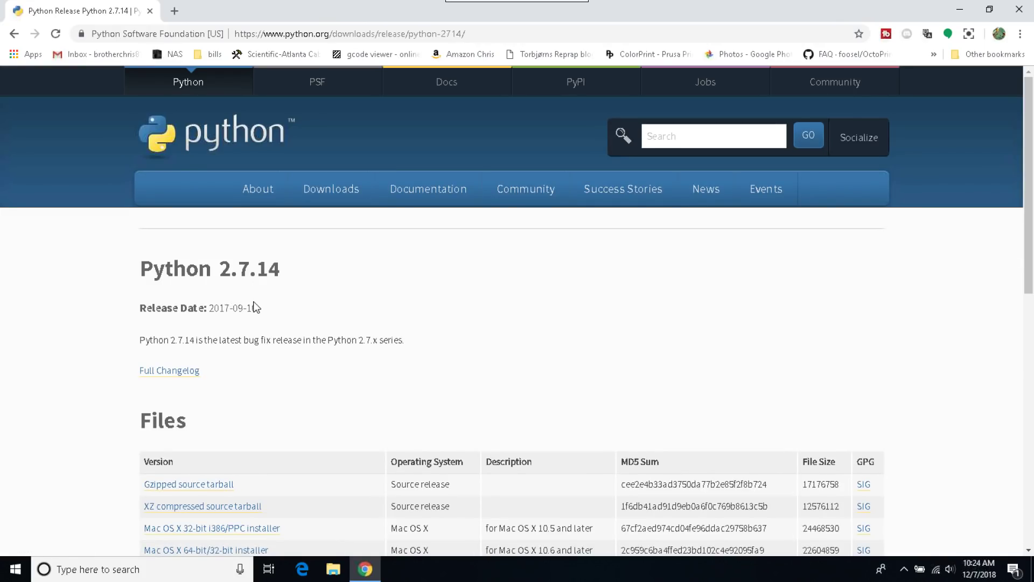
scroll(255, 307, "down", 4)
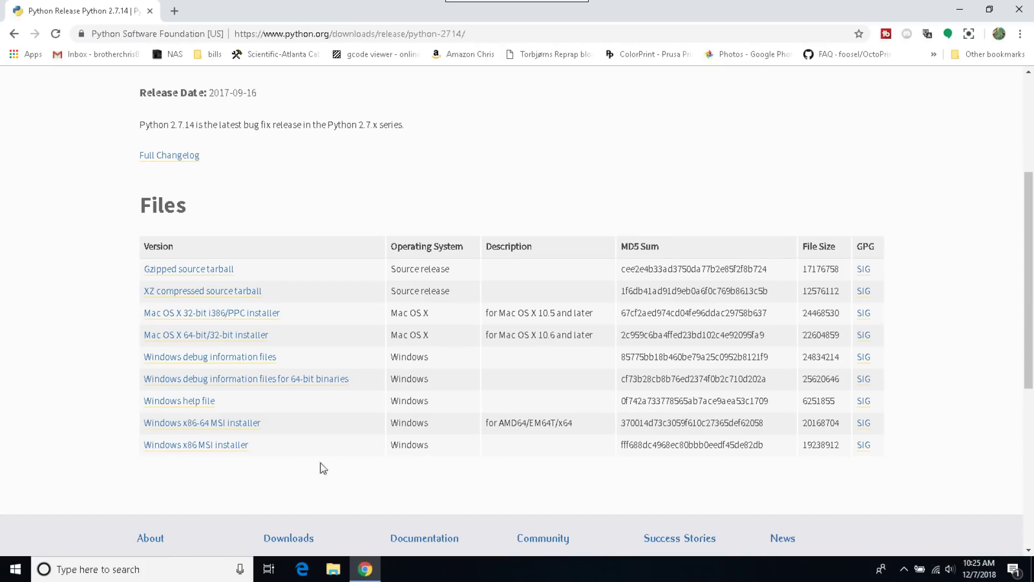
left_click(195, 451)
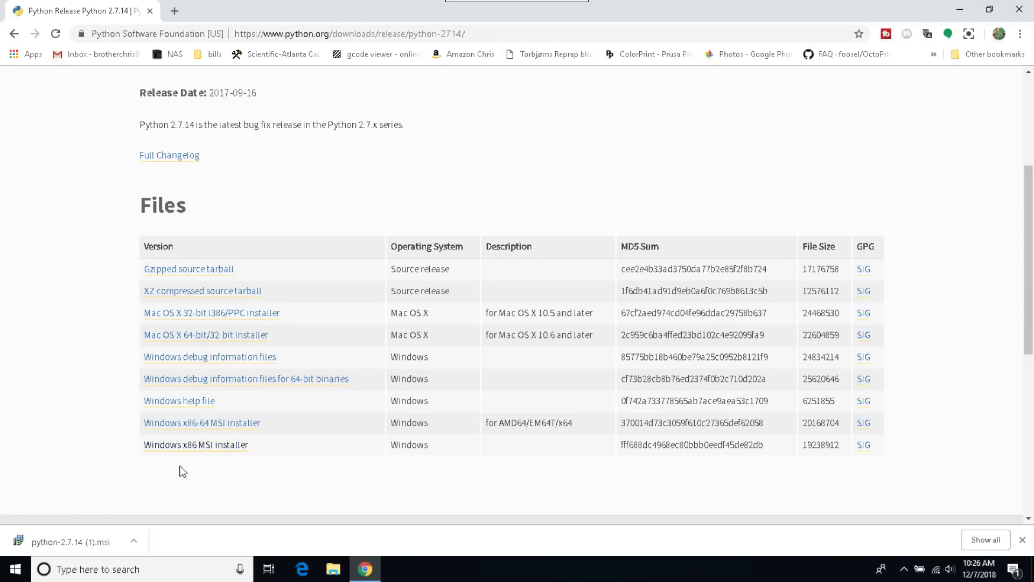
left_click(74, 543)
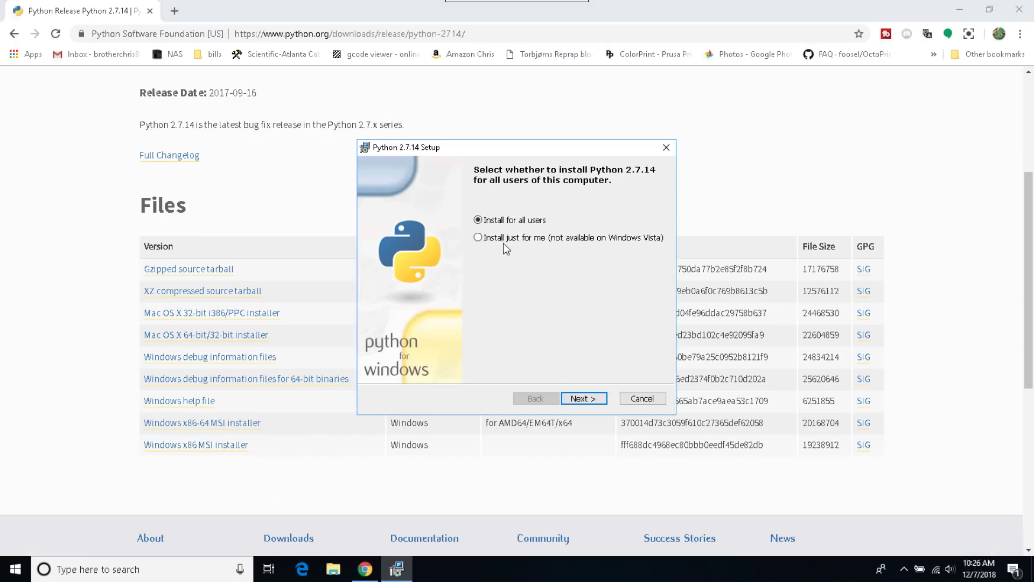
Step: Install Python 2.7.14 for all users into C:\Python27\, overwriting the existing installation
left_click(595, 401)
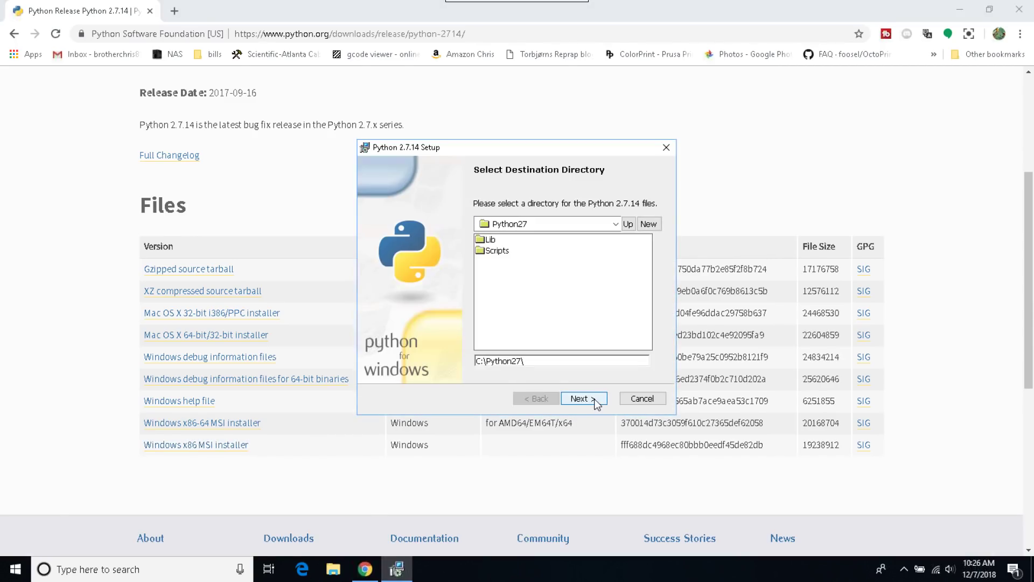
left_click(595, 402)
key("Return")
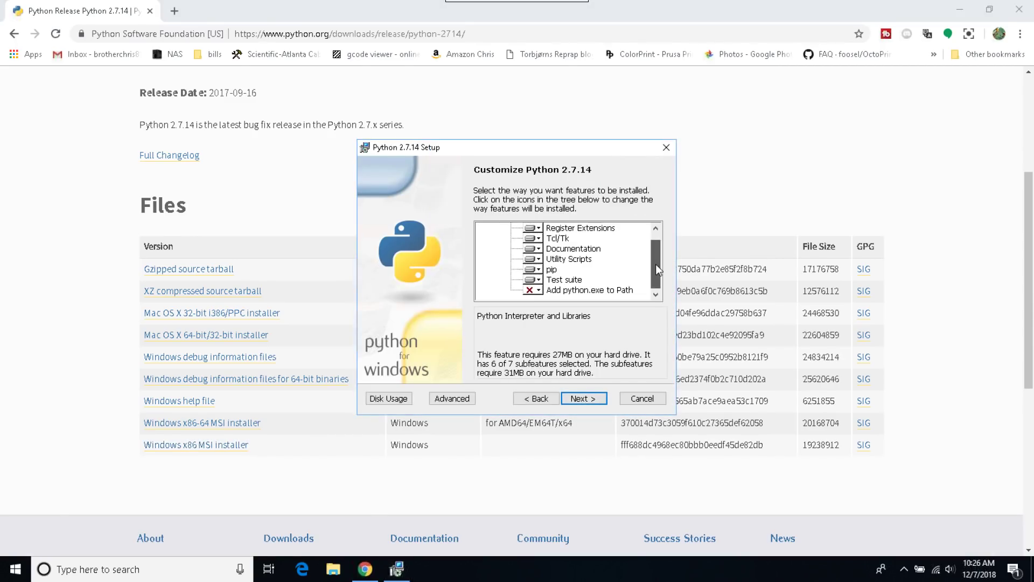
Step: Enable Add python.exe to Path, finish the install, and paste the compiler download address
left_click(540, 270)
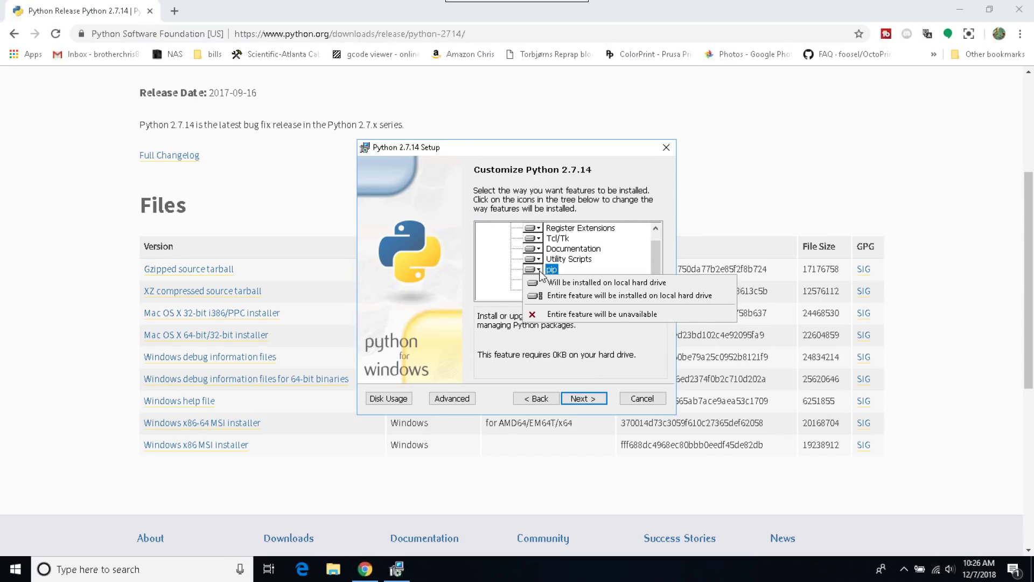
left_click(542, 292)
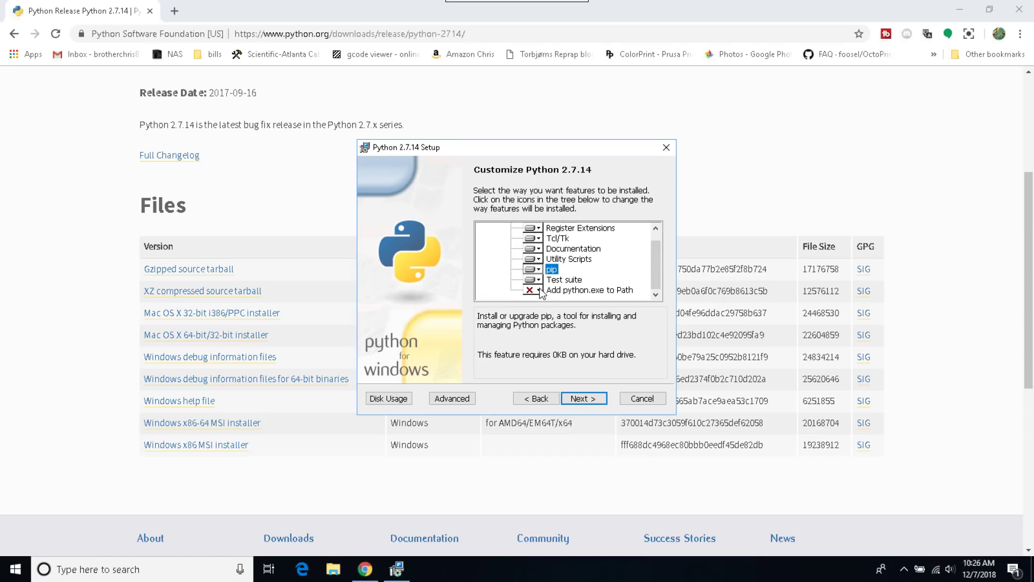
left_click(539, 291)
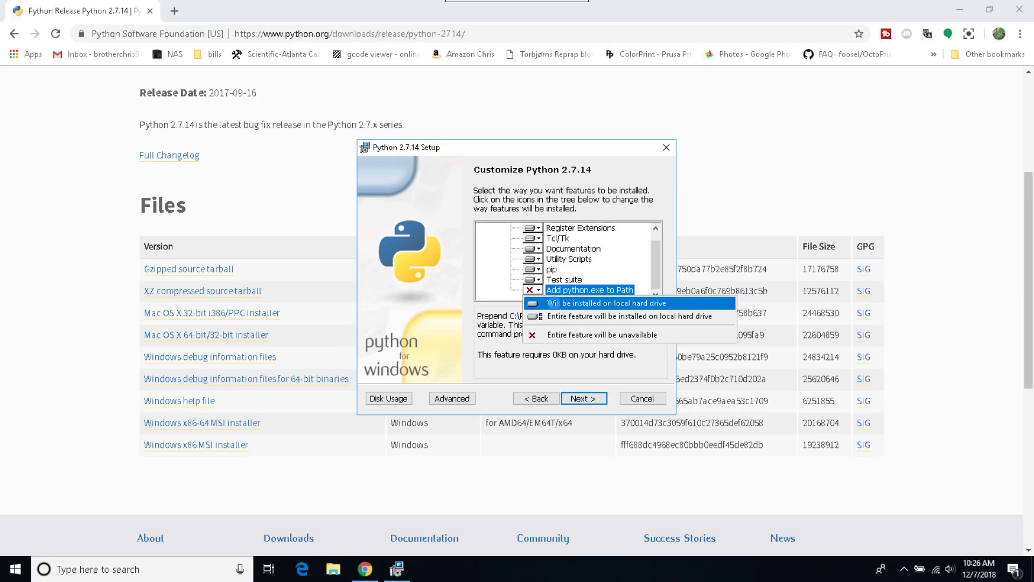
left_click(554, 304)
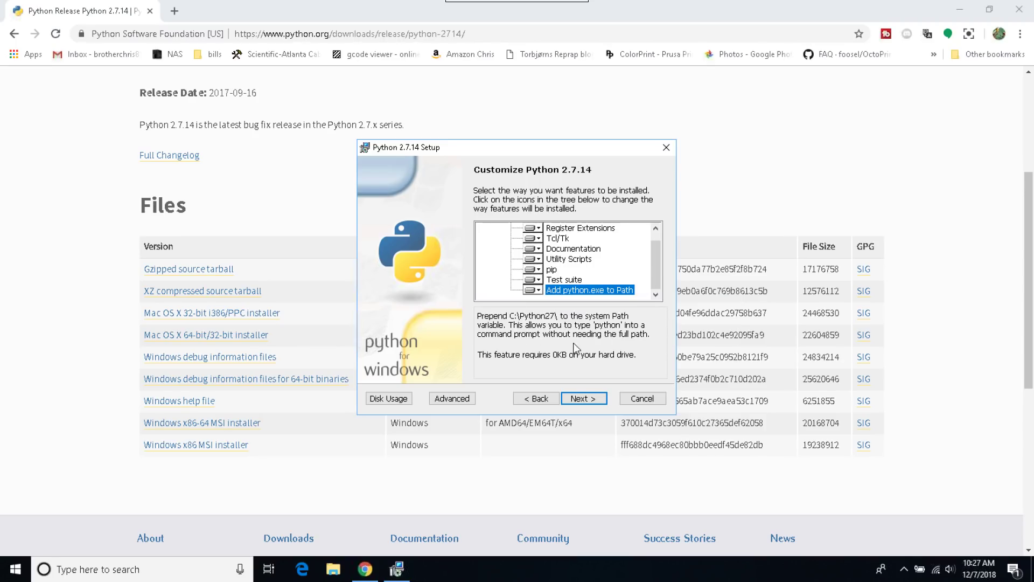
left_click(595, 403)
left_click(584, 398)
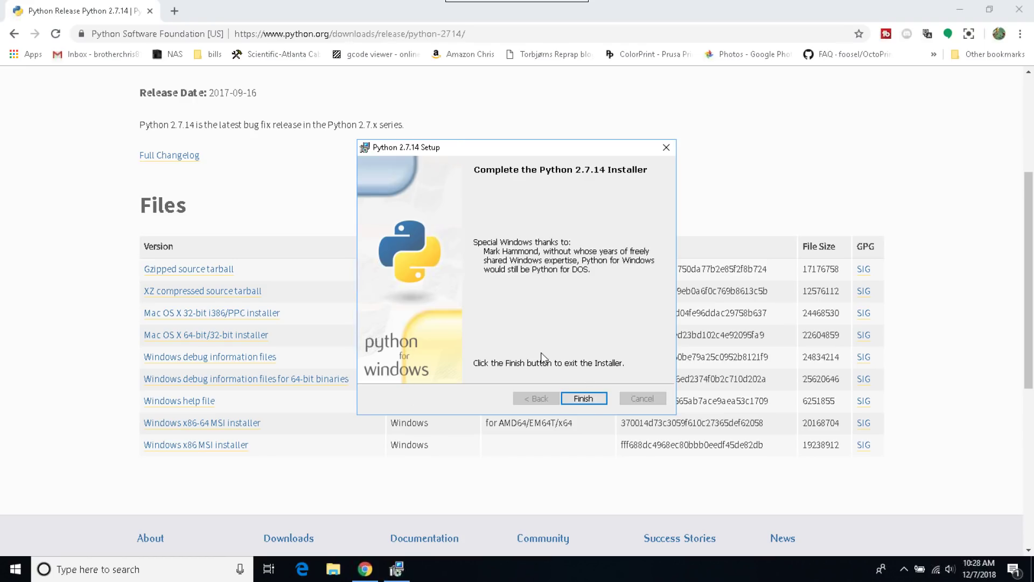
left_click(593, 398)
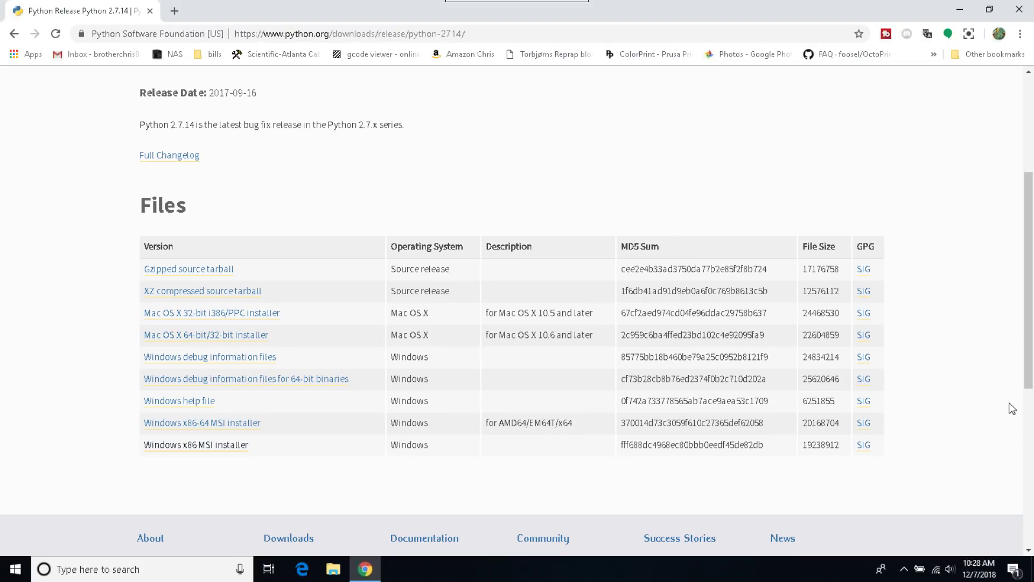
left_click(438, 33)
type("https://www.microsoft.com/en-us/download/details.aspx?id=44266")
Step: Download VCForPython27.msi from Microsoft's page and install it, accepting the license
key("Return")
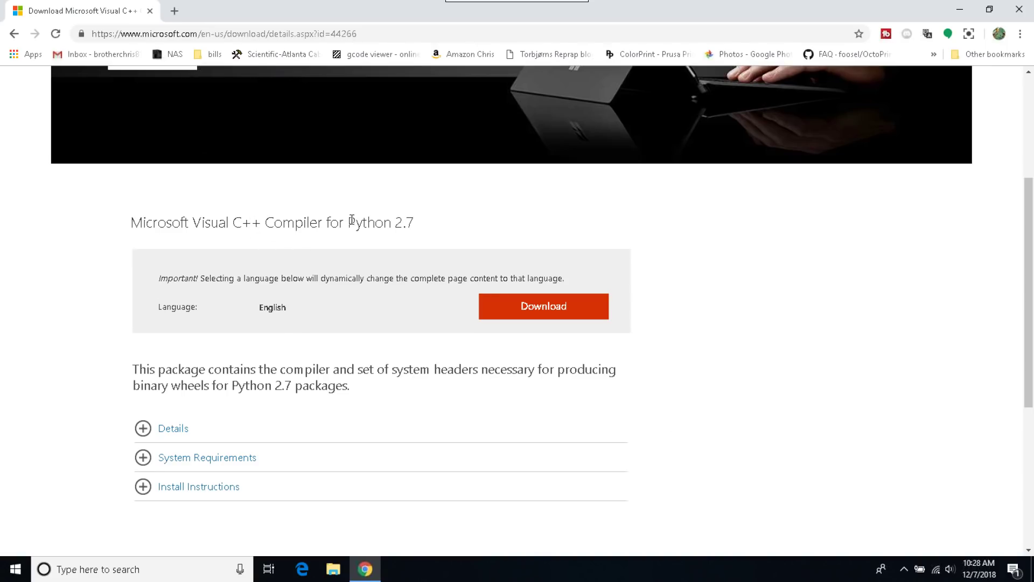
left_click(552, 307)
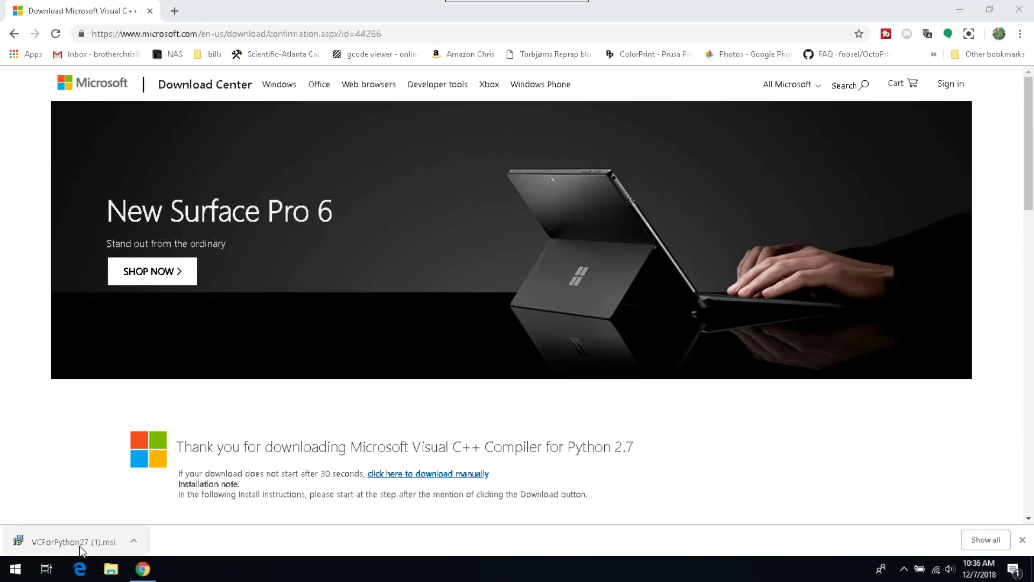
left_click(81, 547)
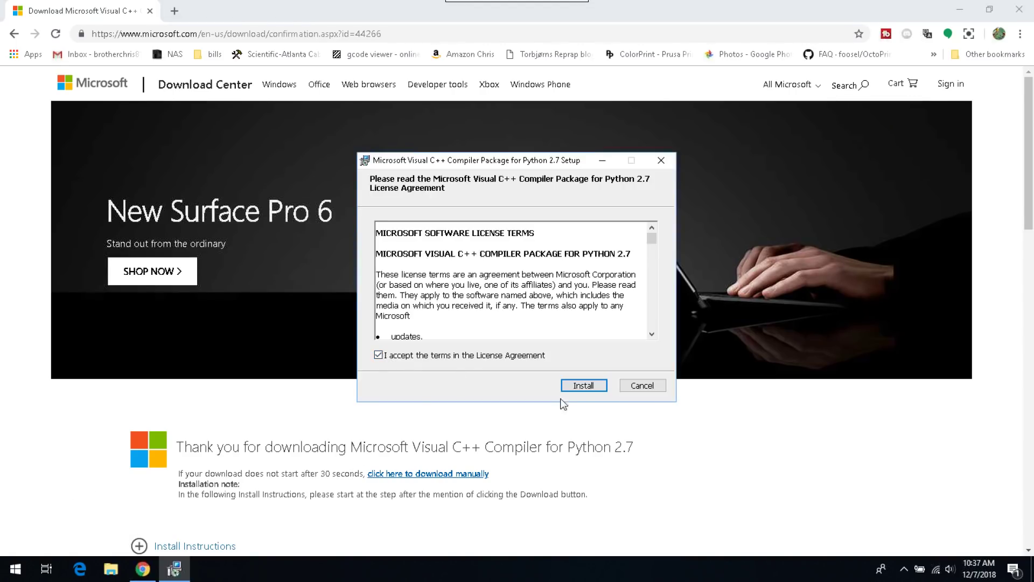
left_click(584, 385)
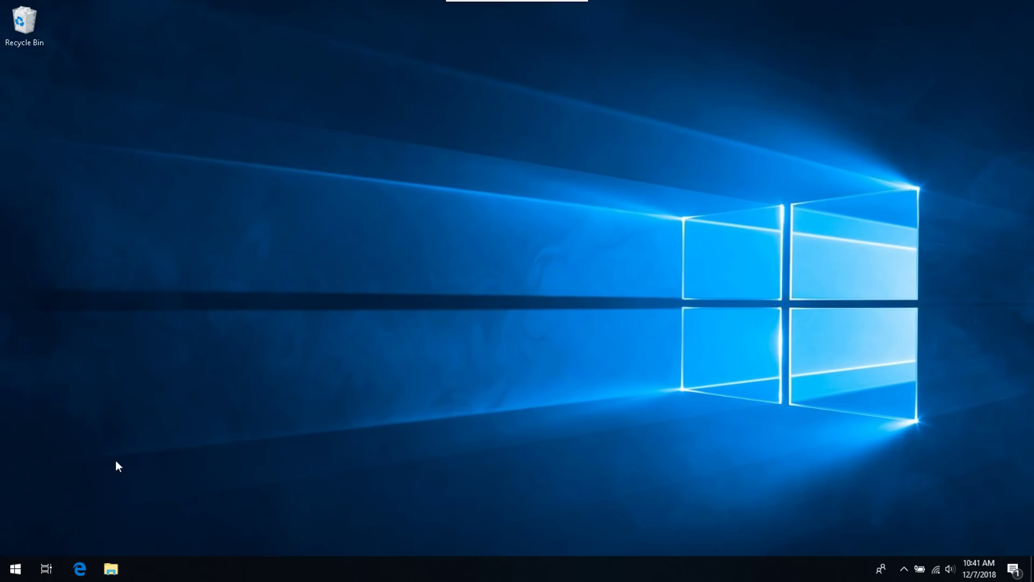
Step: Launch Command Prompt as administrator from a Start menu search for cmd
left_click(18, 574)
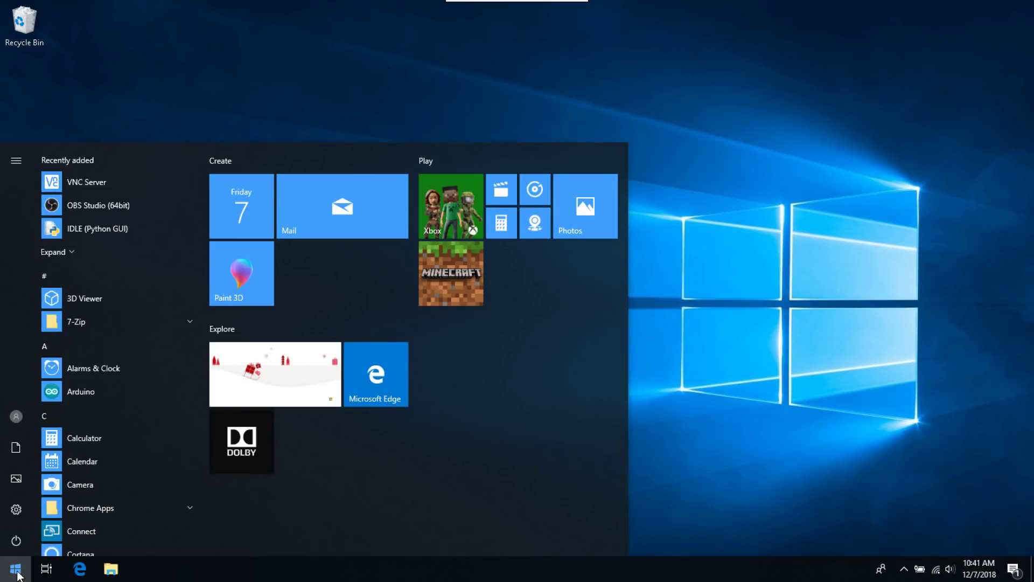
type("cmd")
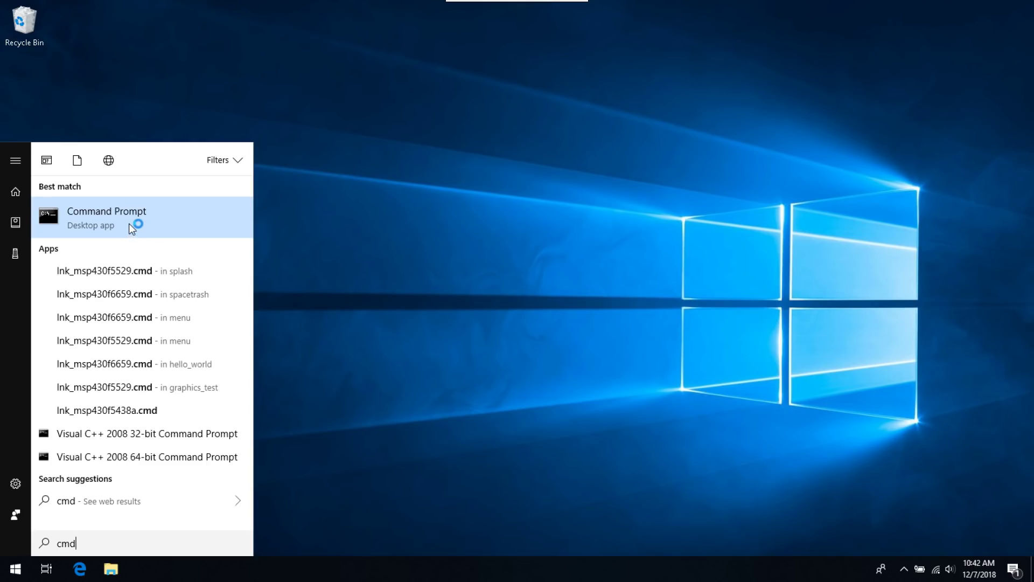
right_click(129, 224)
left_click(129, 240)
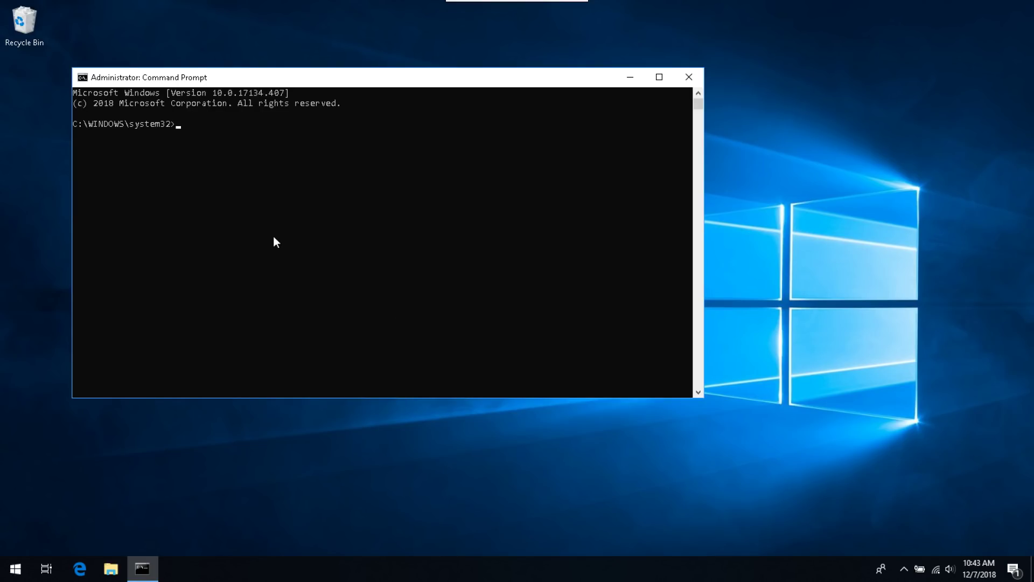
Step: Run pip install virtualenv and pip install --upgrade pip
type("pip install virtualenv")
key("Return")
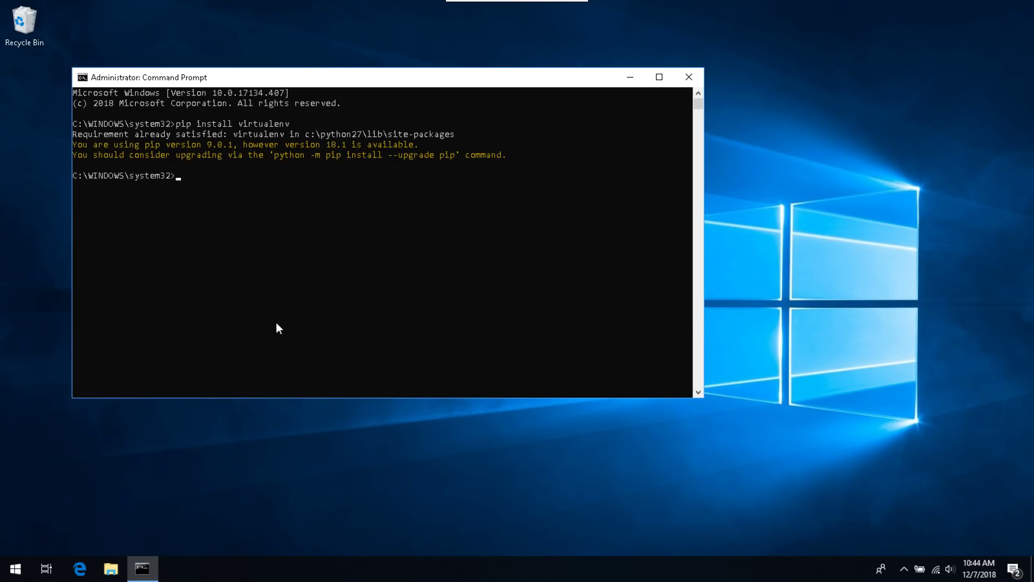
type("pip install --upgrade pip")
key("Return")
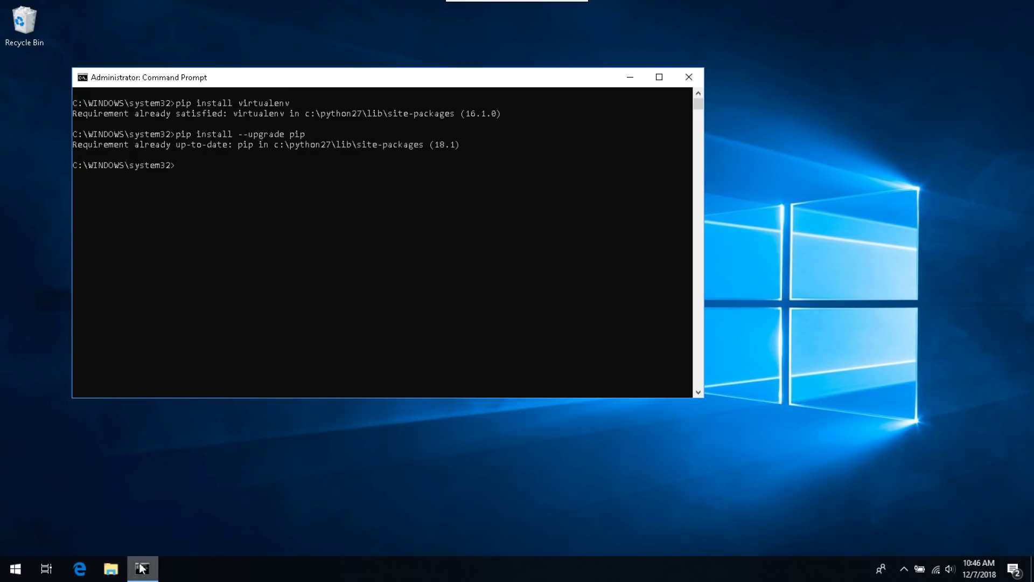
Step: Create a new folder named Octoprint at the root of OS (C:) in File Explorer
left_click(111, 570)
left_click(154, 452)
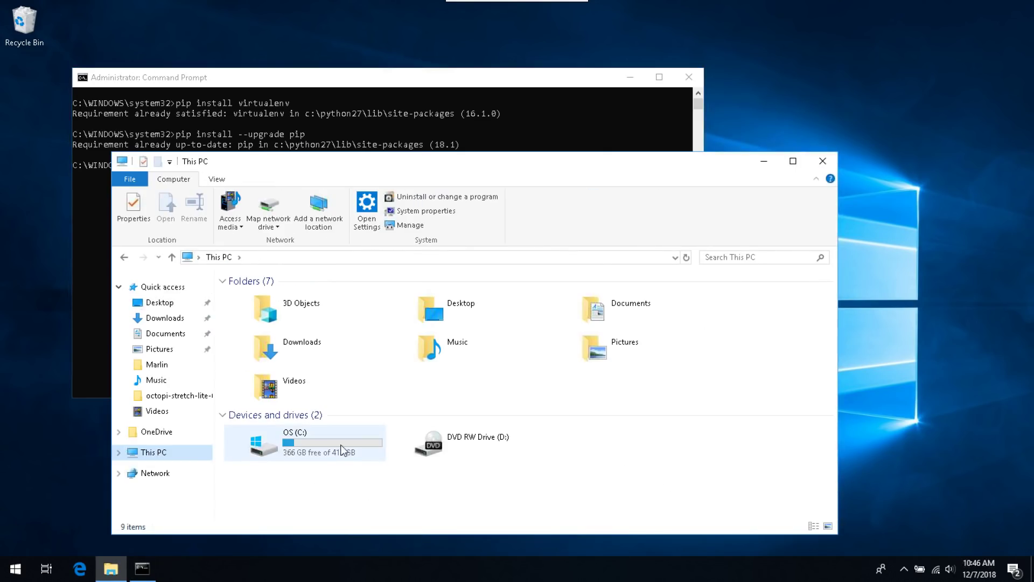
double_click(320, 447)
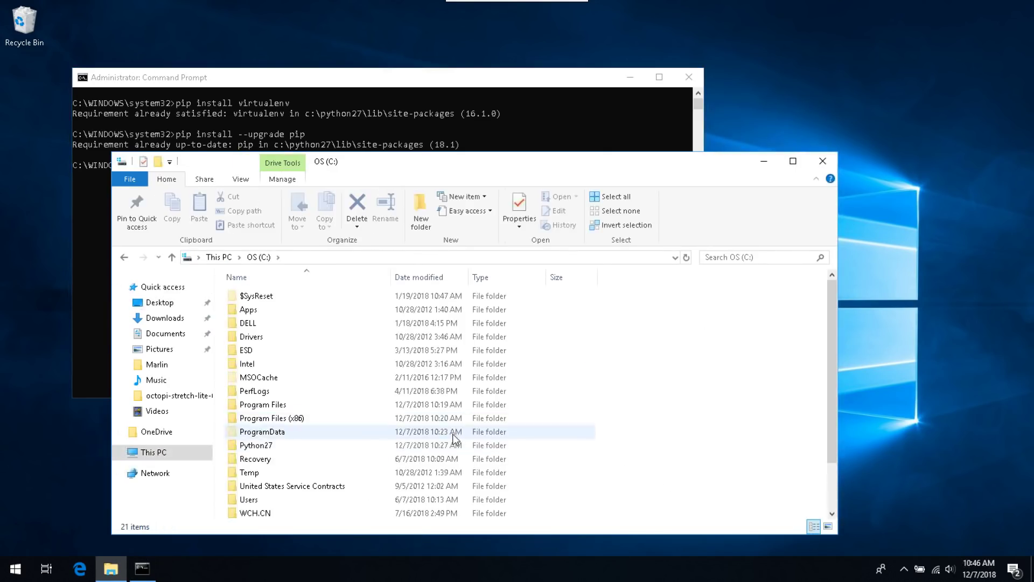
right_click(617, 372)
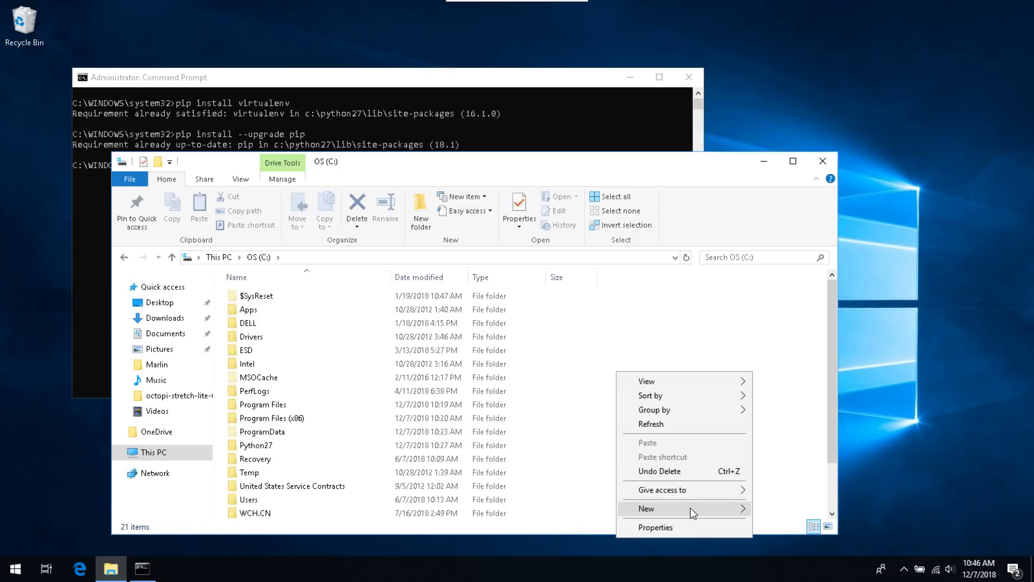
mouse_move(728, 517)
left_click(803, 419)
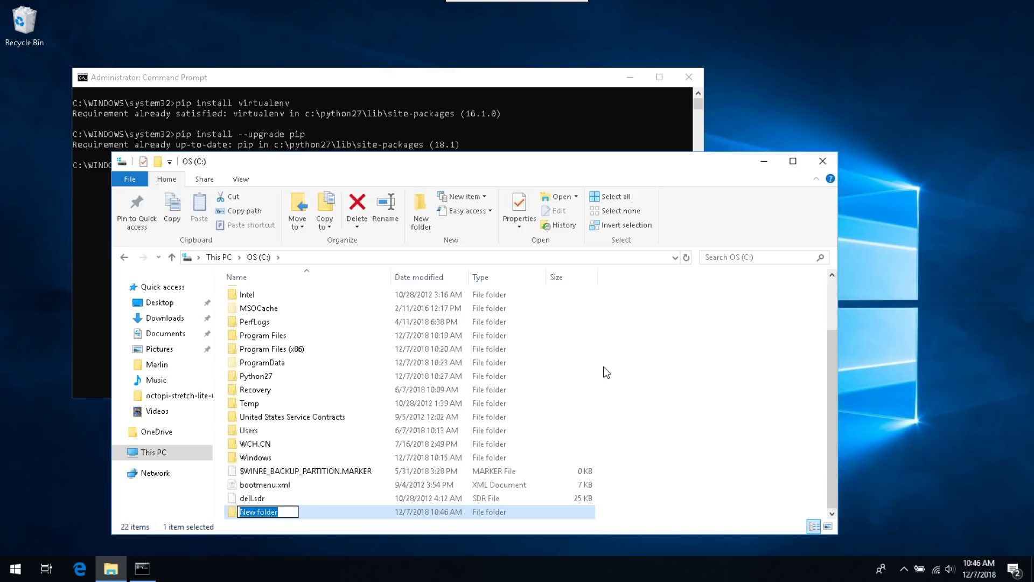
type("Octoprint")
key("Return")
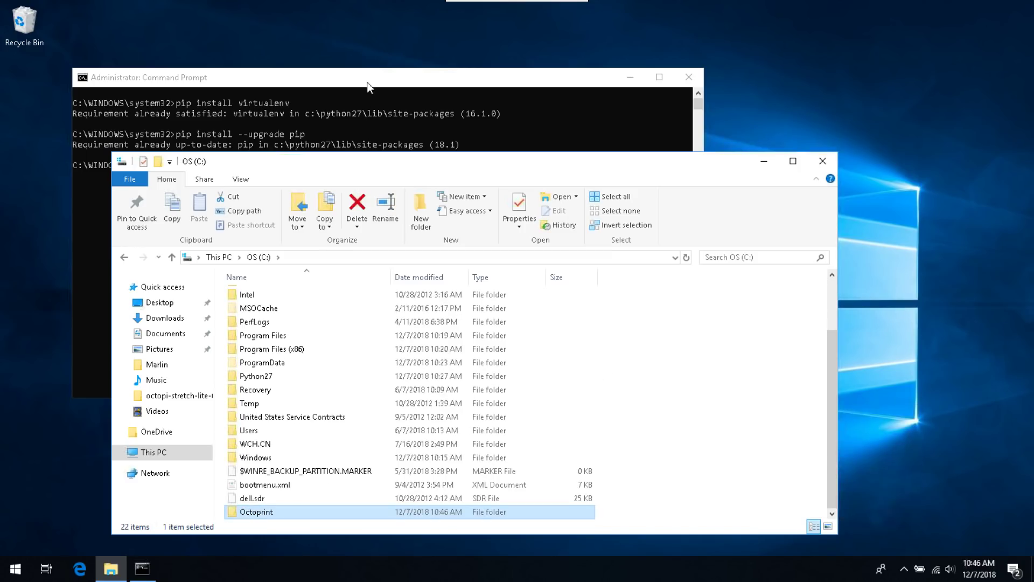
left_click(368, 84)
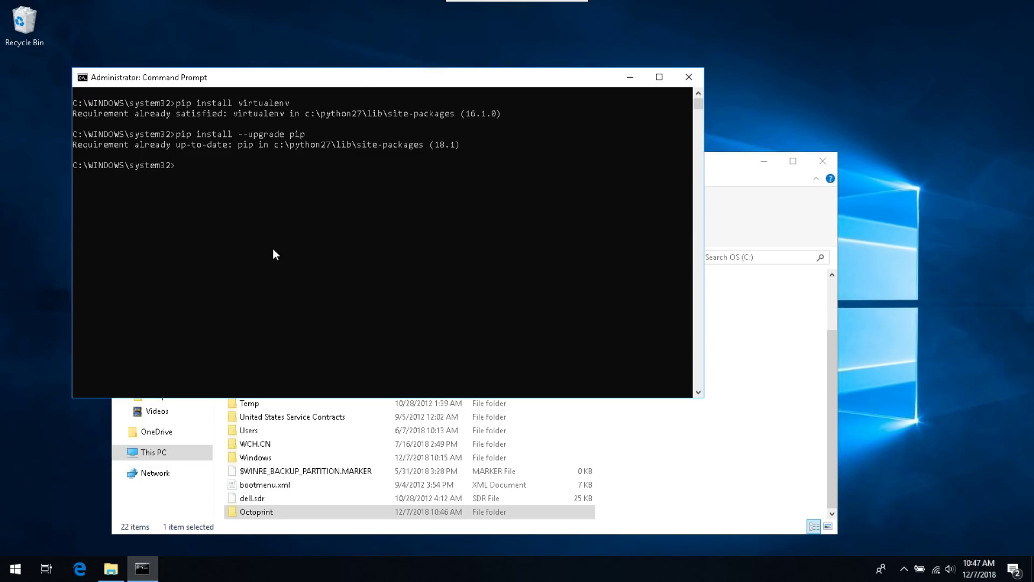
Step: Create and activate a virtualenv named venv inside C:\OctoPrint
type("cd C:\\OctoPrint")
key("Return")
type("virtualenv venv")
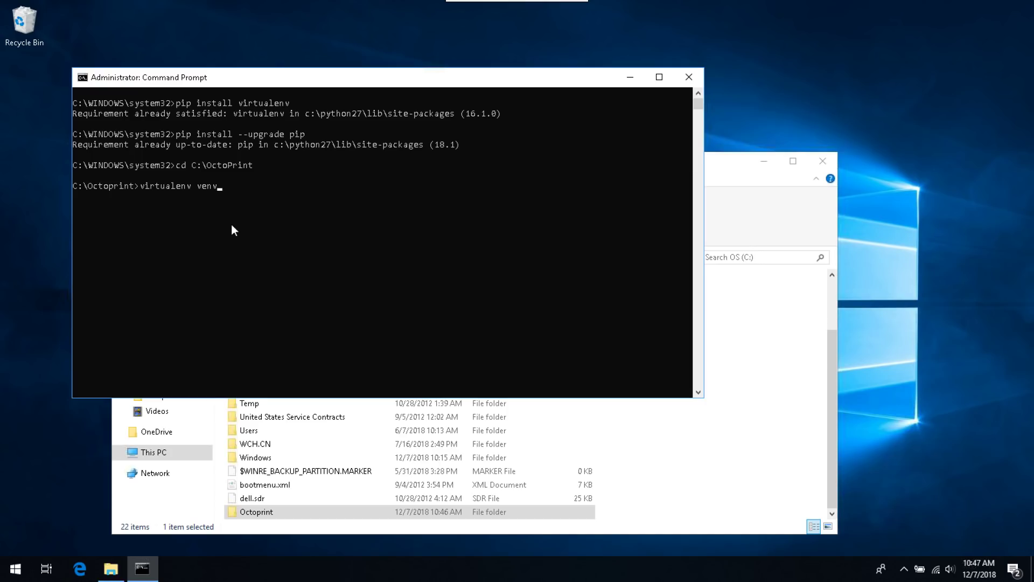
key("Return")
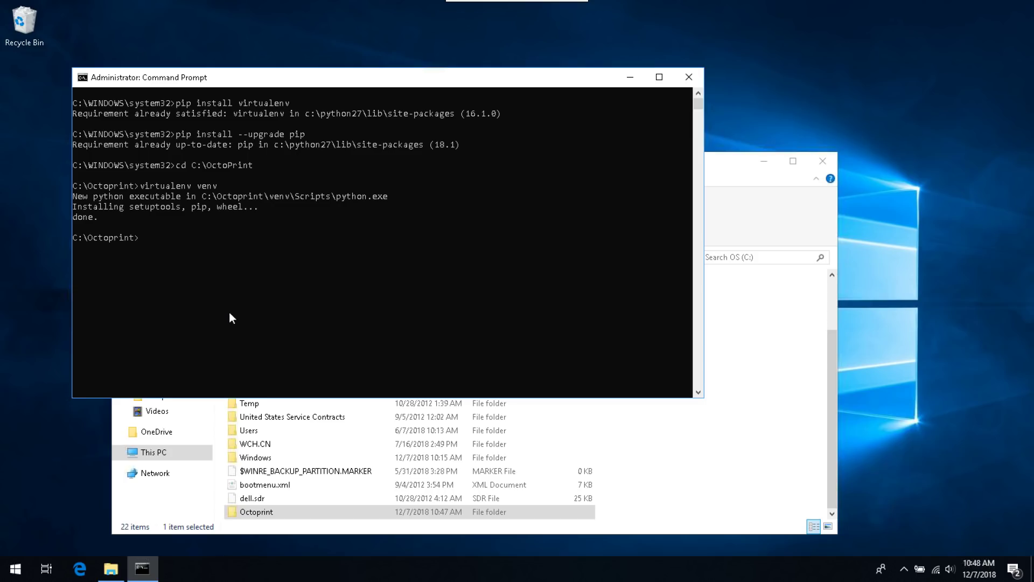
type("venv\\Scripts\\activate.bat")
key("Return")
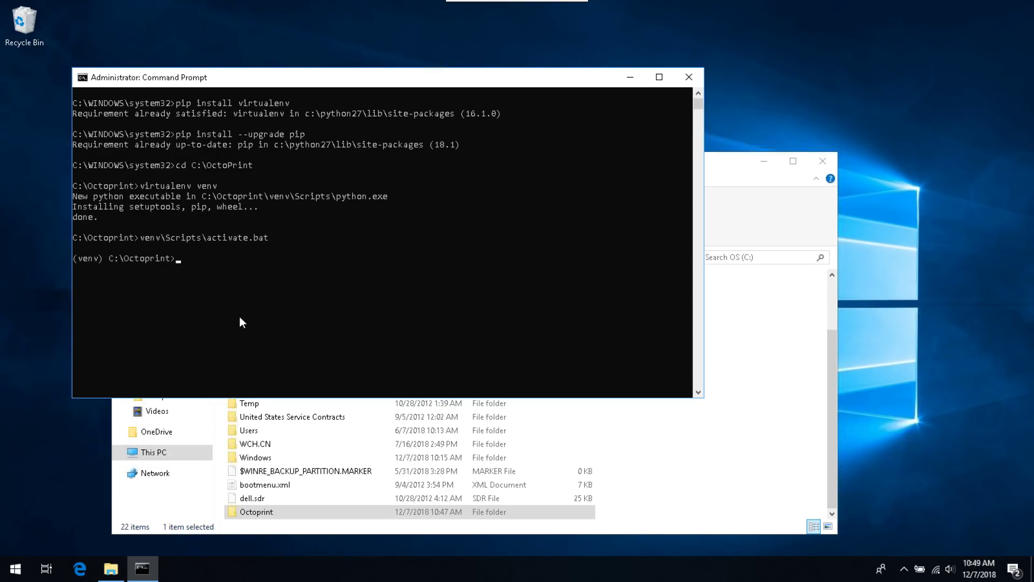
Step: Install the latest OctoPrint into the venv and start its server with octoprint.exe serve
right_click(377, 267)
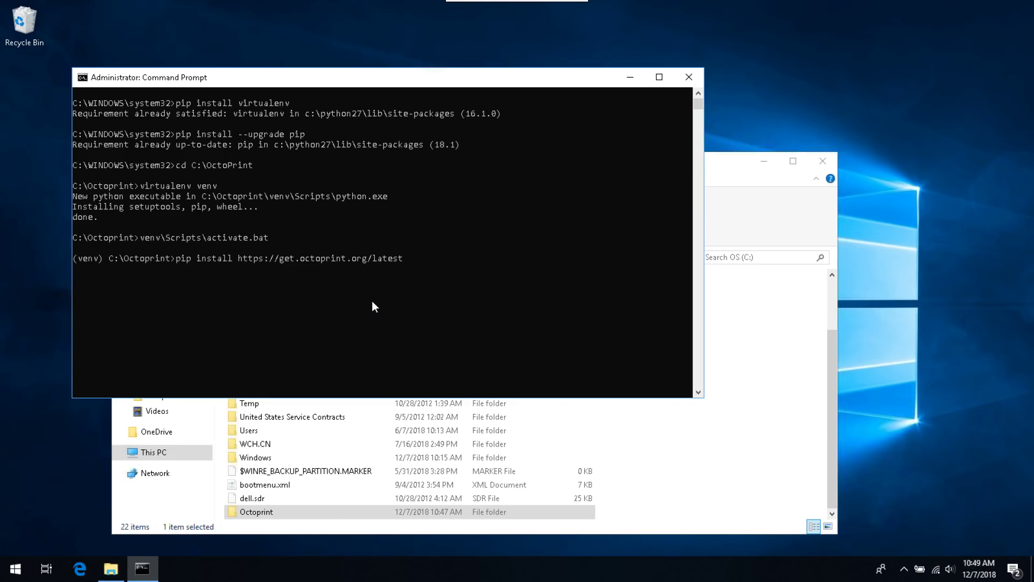
key("Return")
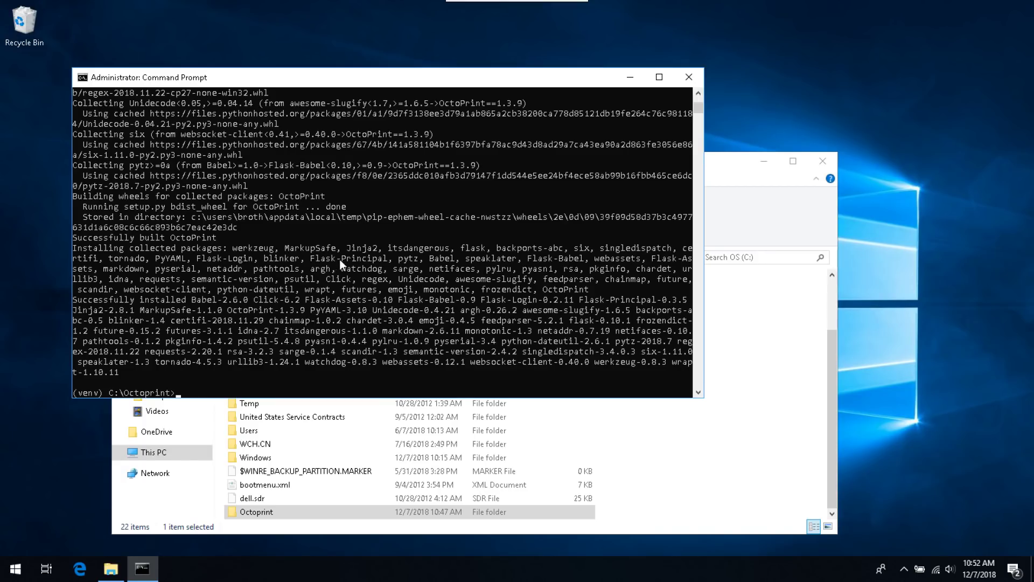
type("C:\\OctoPrint\\venv\\Scripts\\octoprint.exe serve")
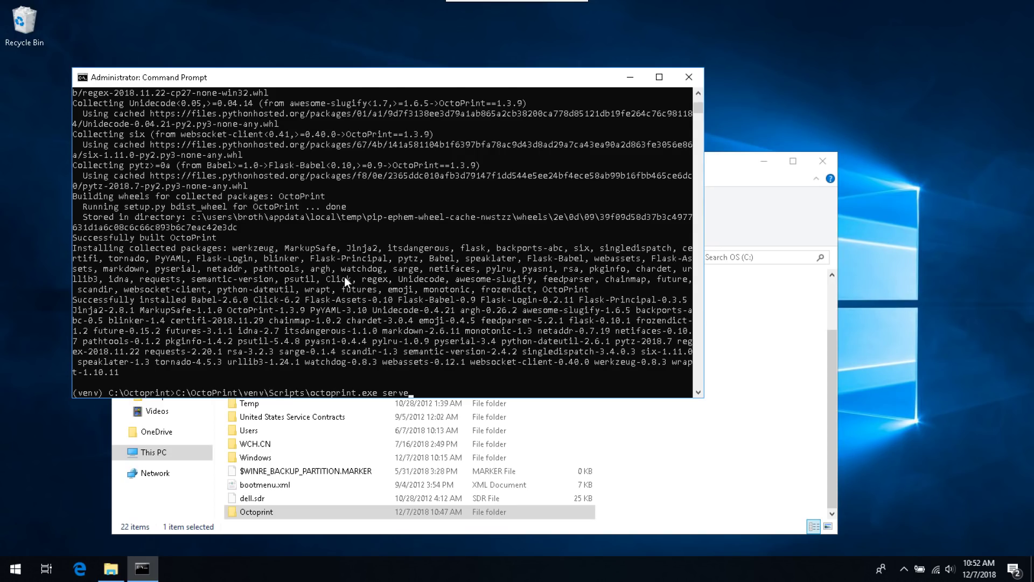
key("Return")
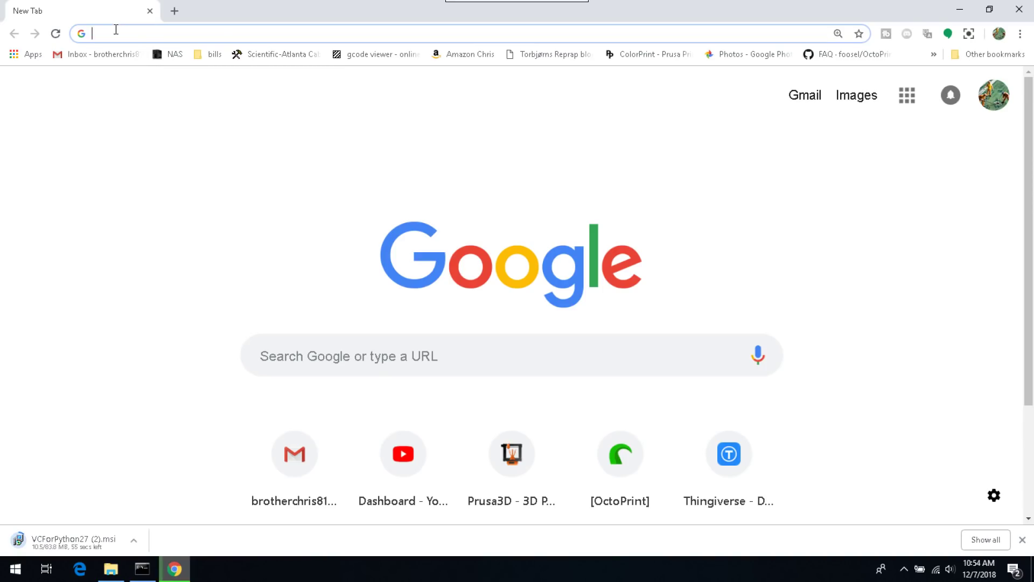
Step: Load OctoPrint at localhost:5000 in Chrome, then close the browser and server console
type("localhost:")
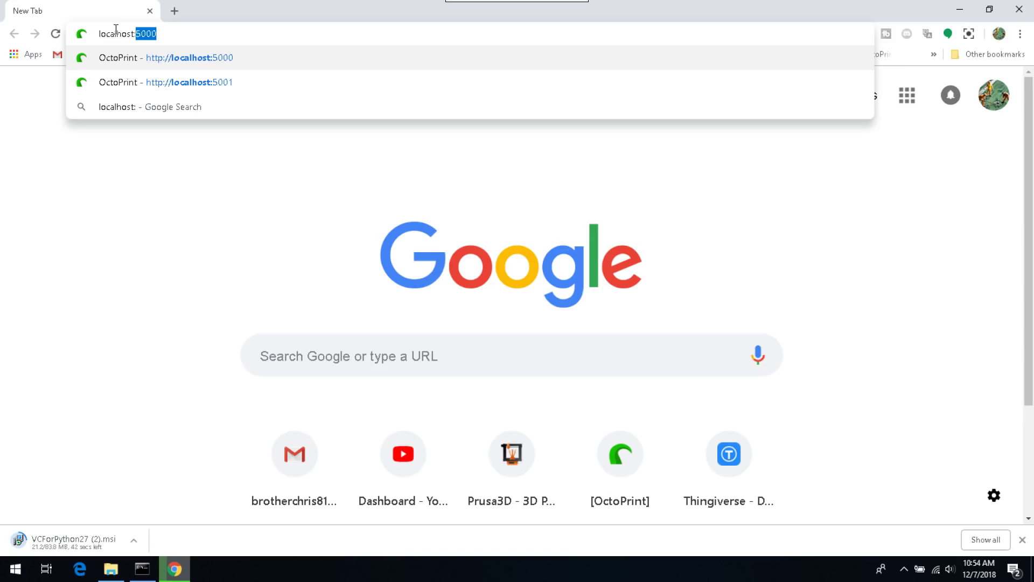
type("5000")
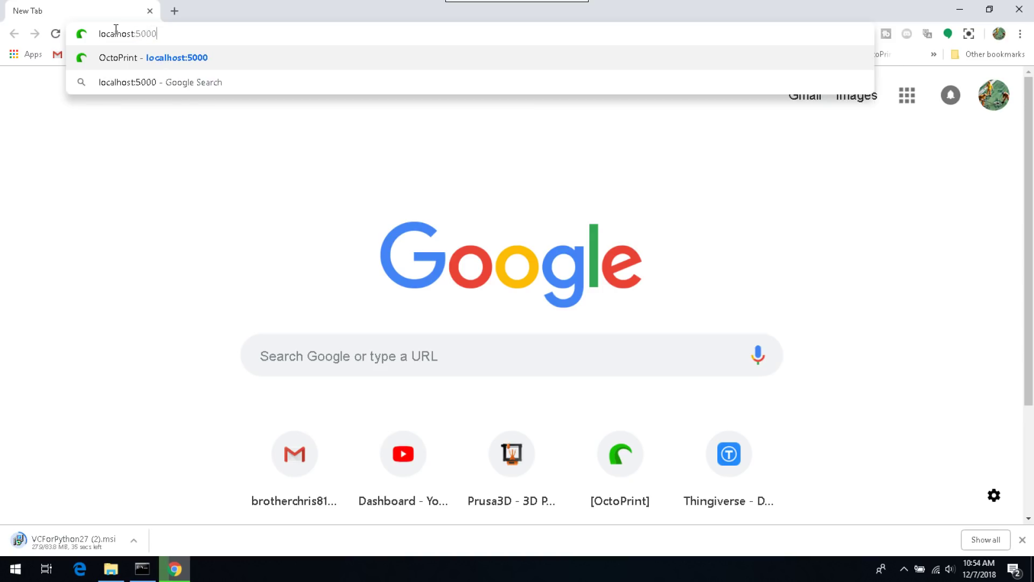
key("Return")
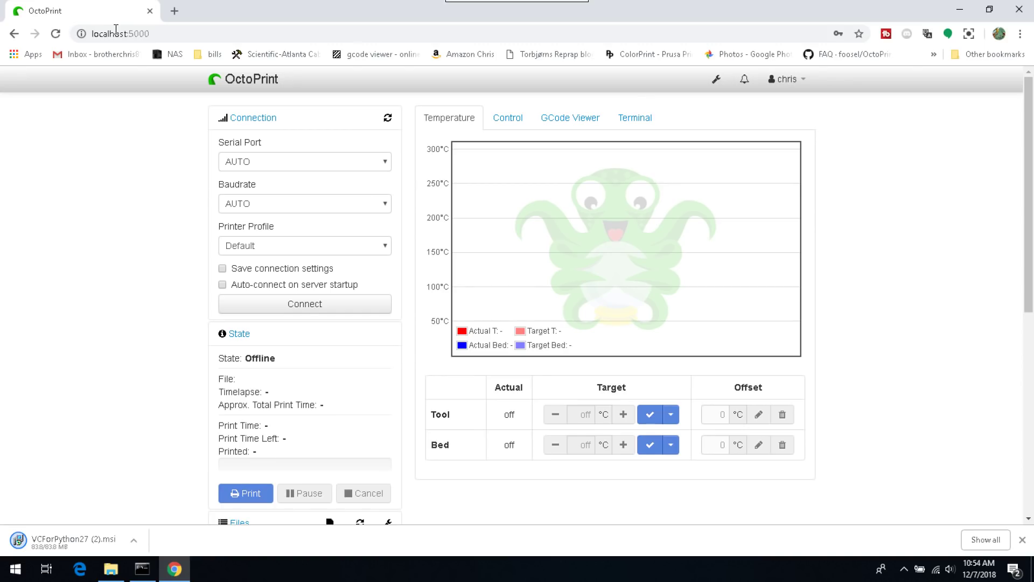
left_click(1009, 13)
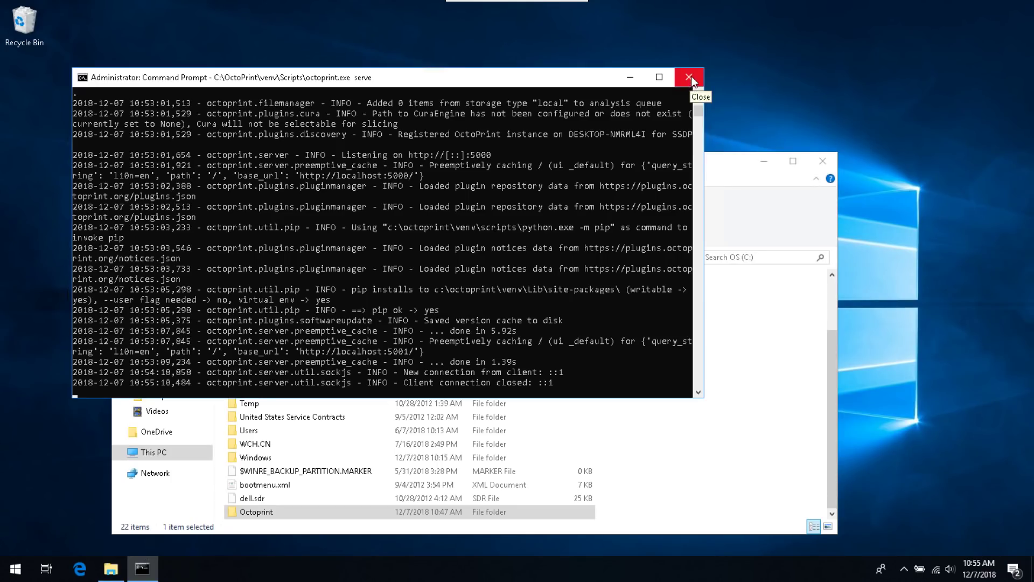
left_click(689, 79)
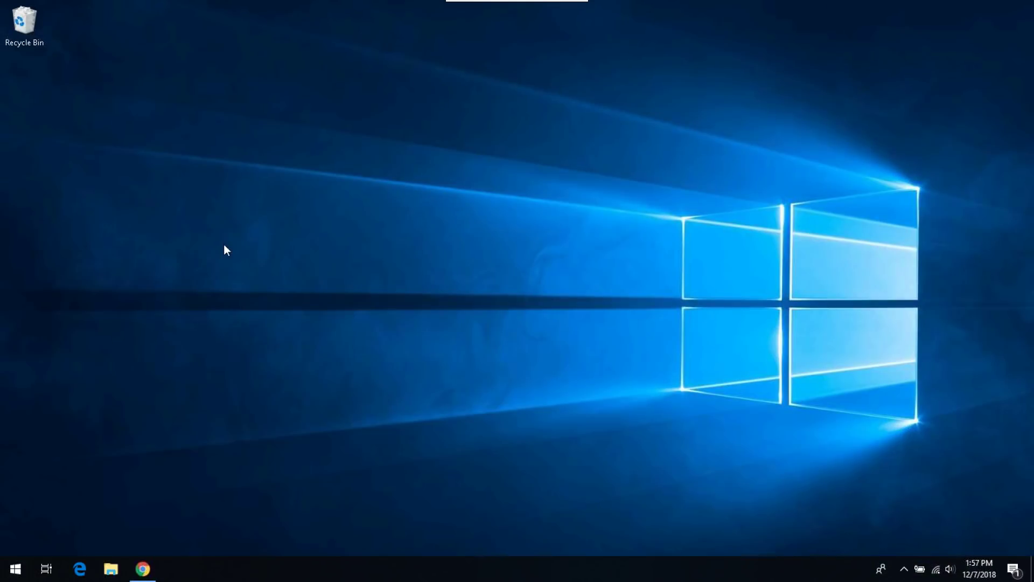
Step: Create a desktop shortcut Octoprint1 targeting C:\Octoprint\venv\Scripts\octoprint.exe serve
right_click(224, 244)
mouse_move(345, 379)
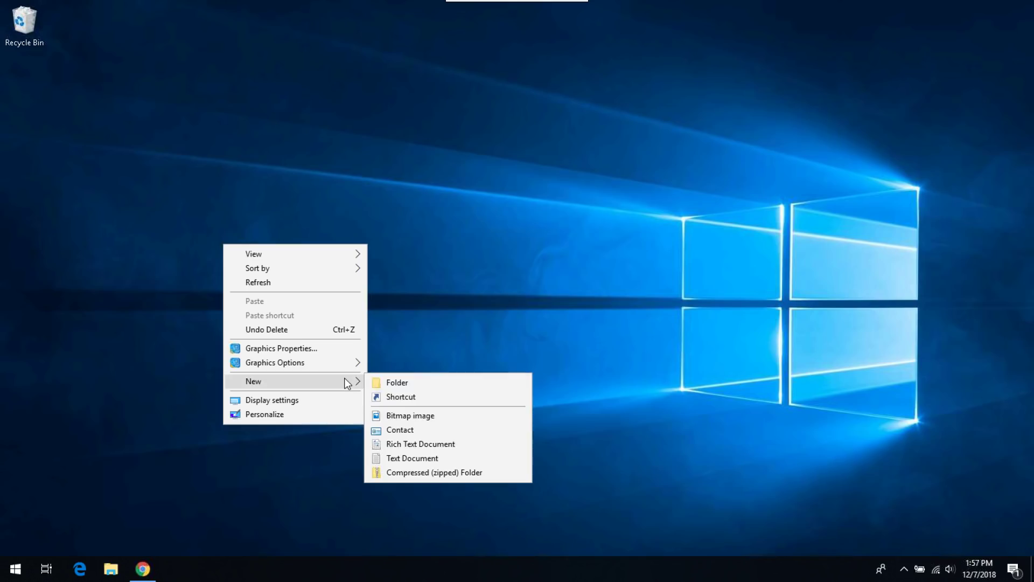
left_click(393, 396)
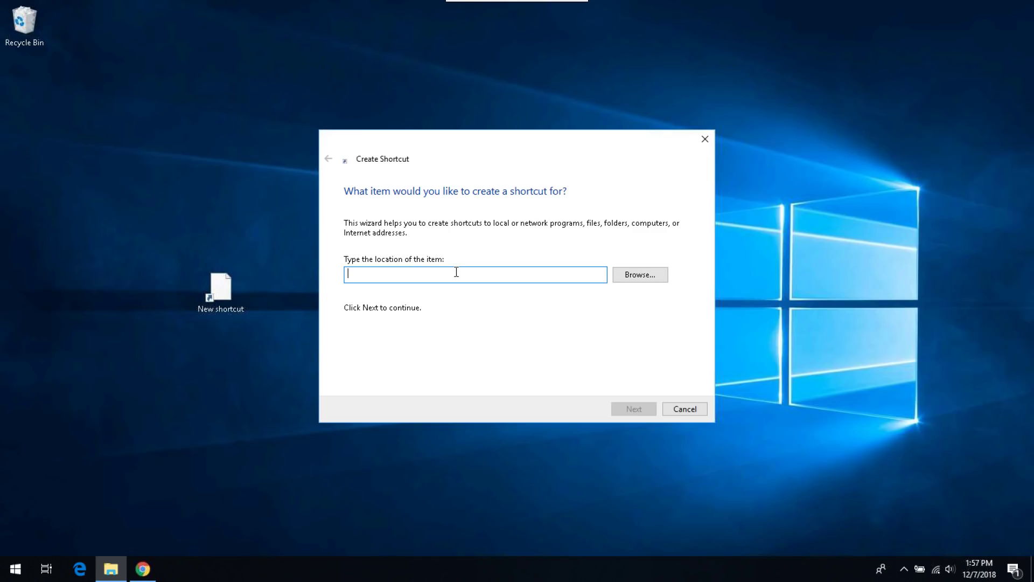
type("C:\\Octoprint\\venv\\Scripts\\octoprint.exe serve")
left_click(634, 409)
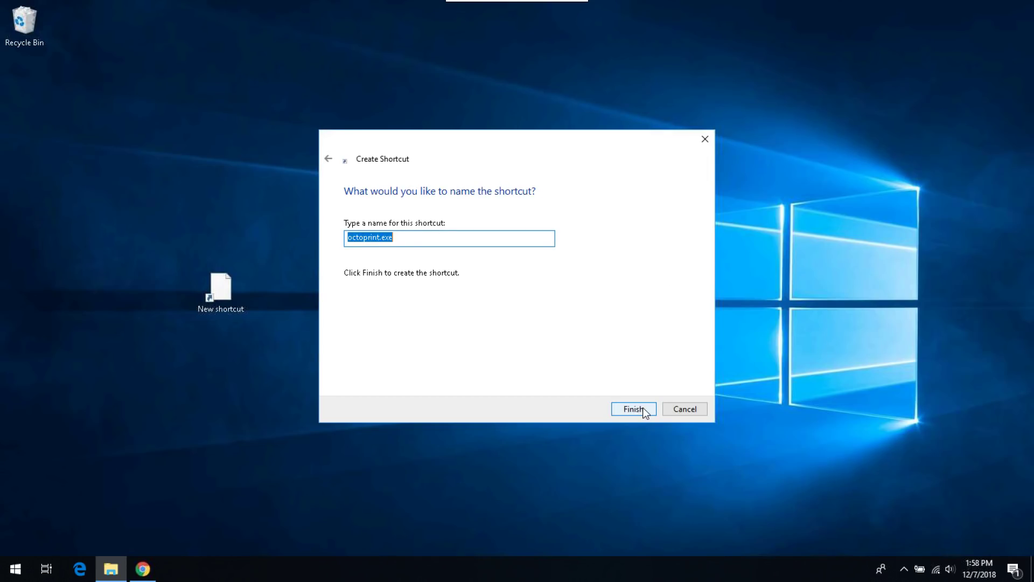
type("Octoprint1")
left_click(640, 409)
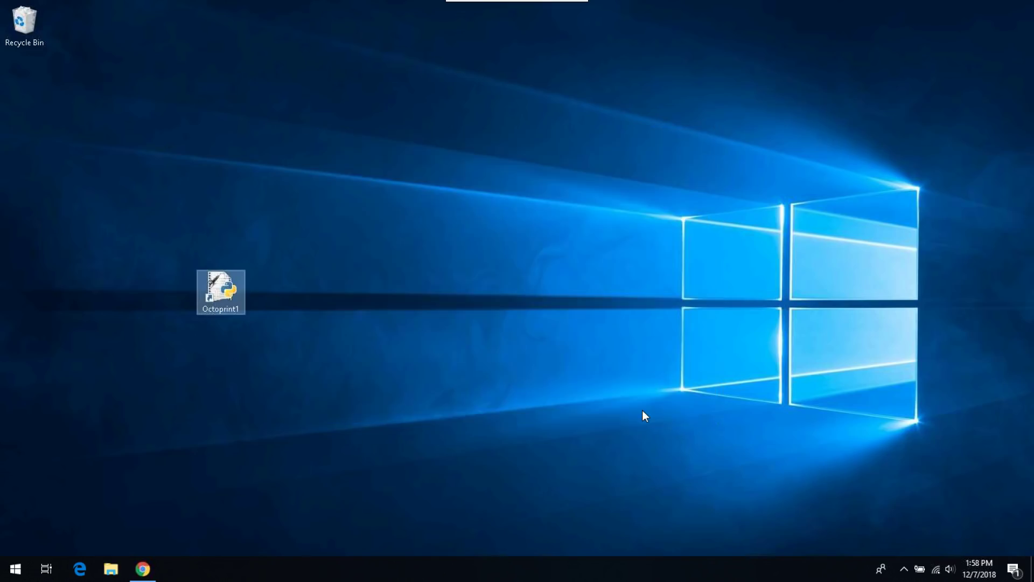
Step: Append --host= to the Octoprint1 target and run ipconfig to find the PC's IPv4 address
right_click(224, 293)
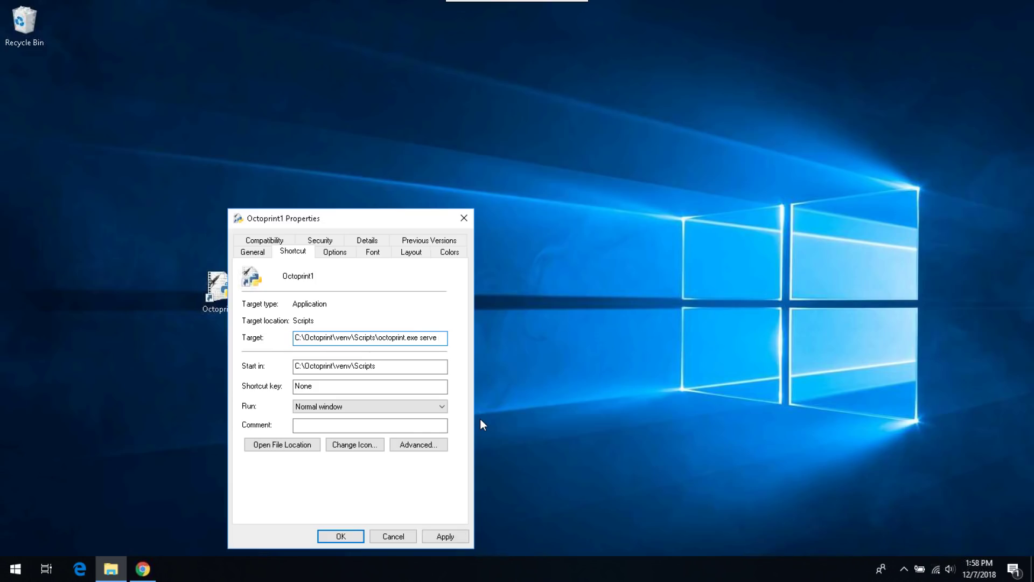
type("--ho")
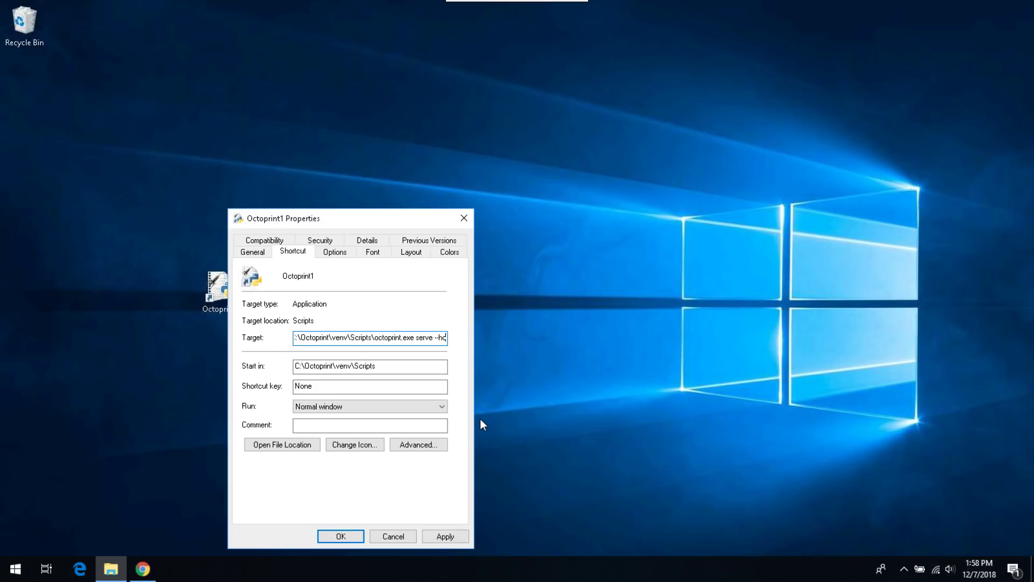
type("st=")
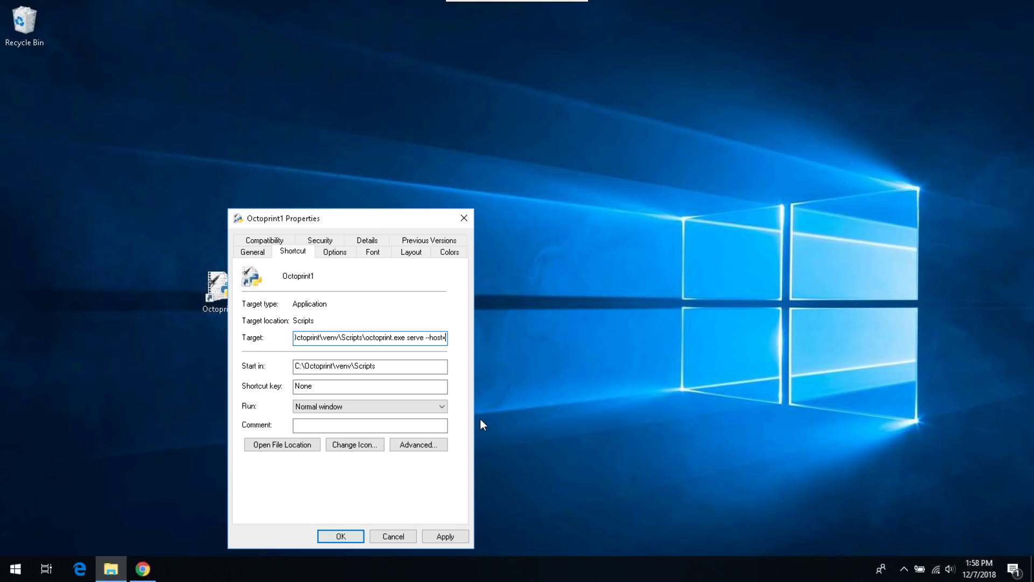
left_click(13, 571)
type("cmd")
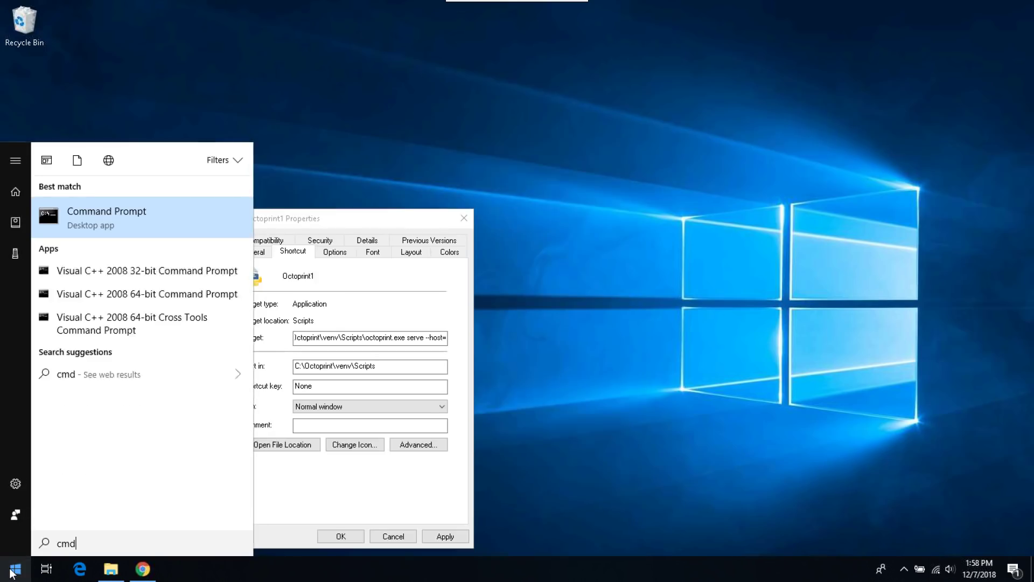
key("Return")
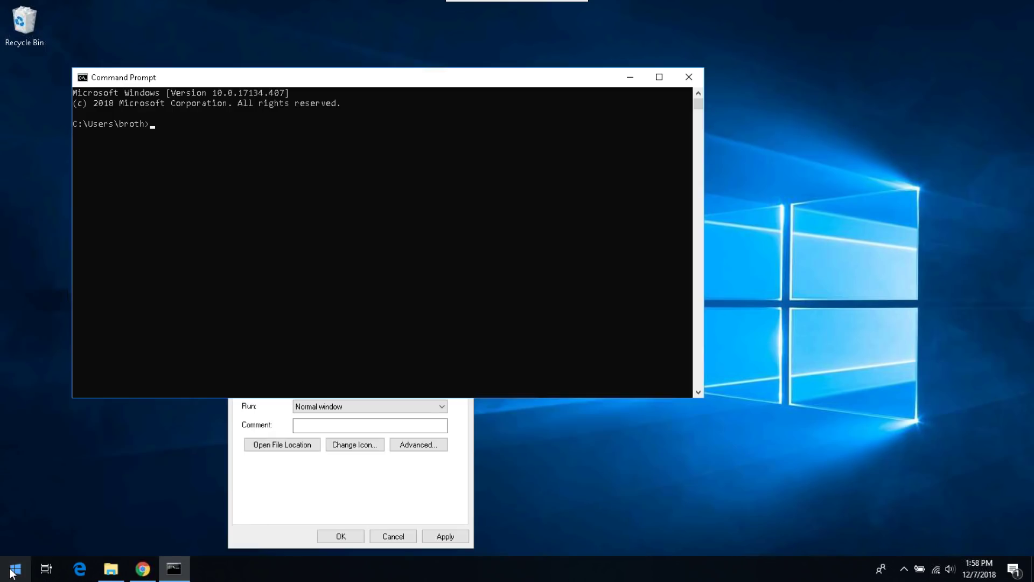
type("ipconfig")
key("Return")
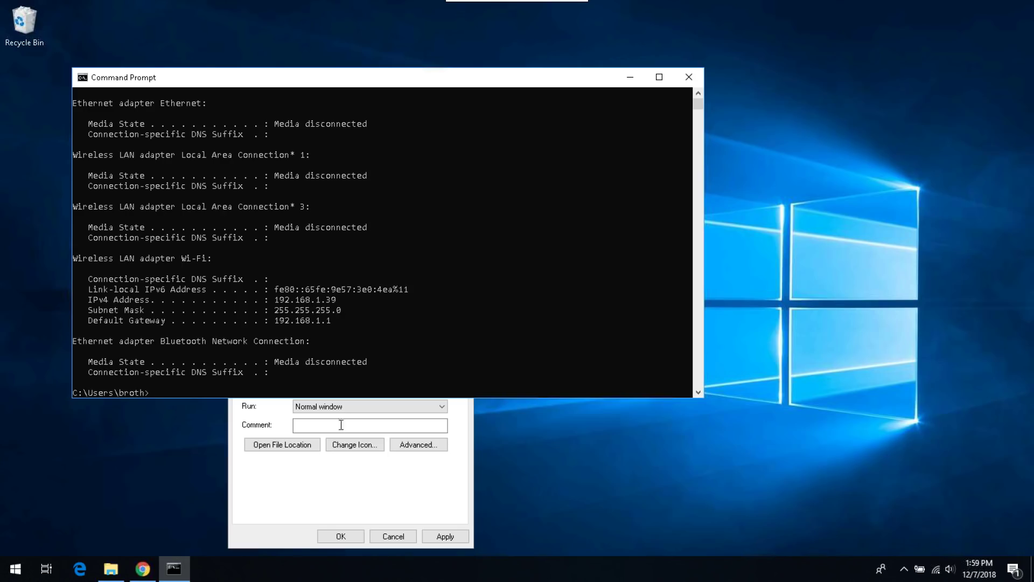
Step: Complete the target with 192.168.1.39 --port=5000 and save the shortcut properties
left_click(393, 488)
left_click(446, 338)
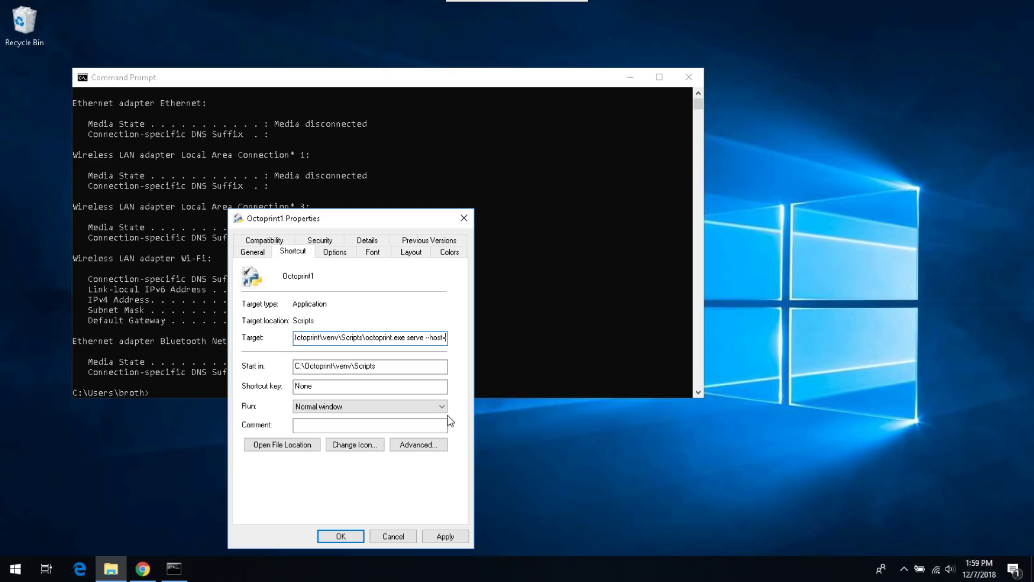
type("19")
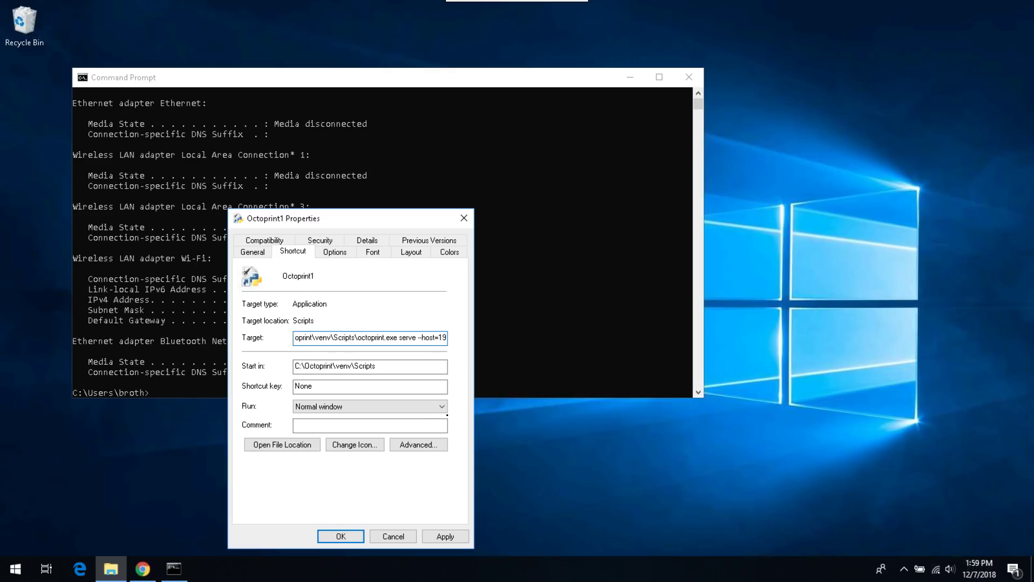
type("2.168.1.39")
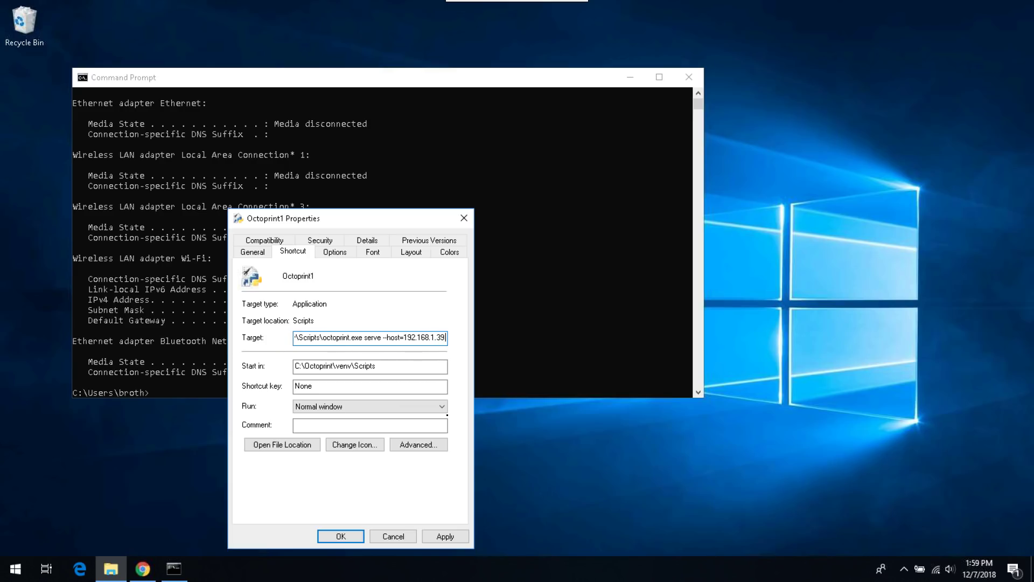
type(" --p")
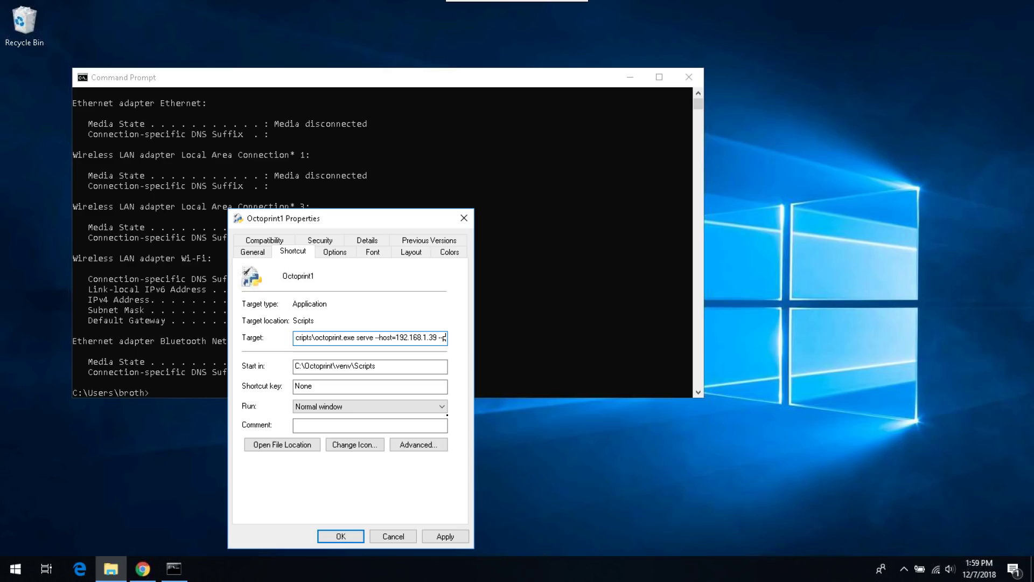
type("ort=5000")
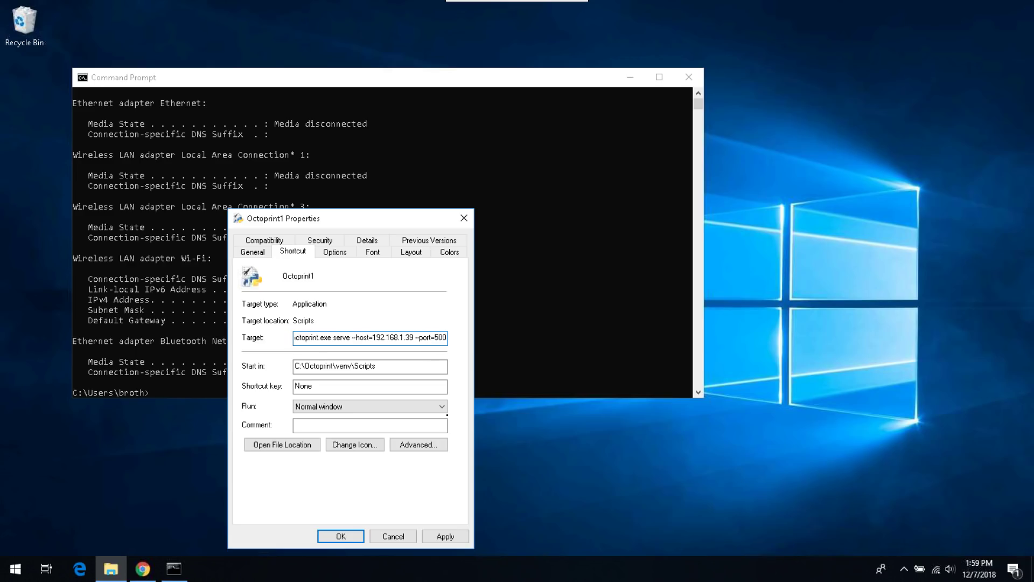
left_click(445, 537)
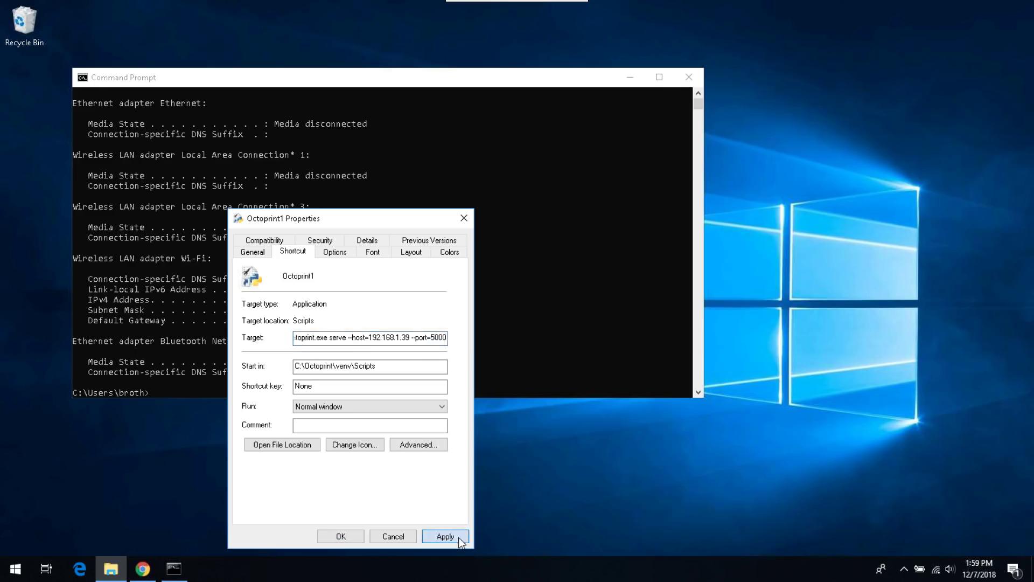
left_click(351, 541)
key("super+d")
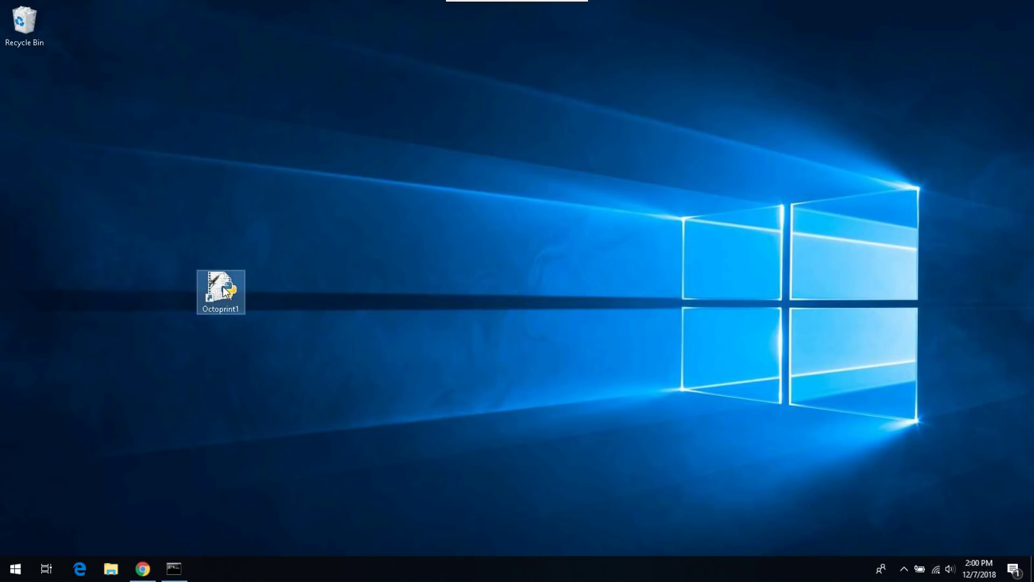
Step: Duplicate the Octoprint1 shortcut on the desktop
right_click(221, 286)
right_click(334, 347)
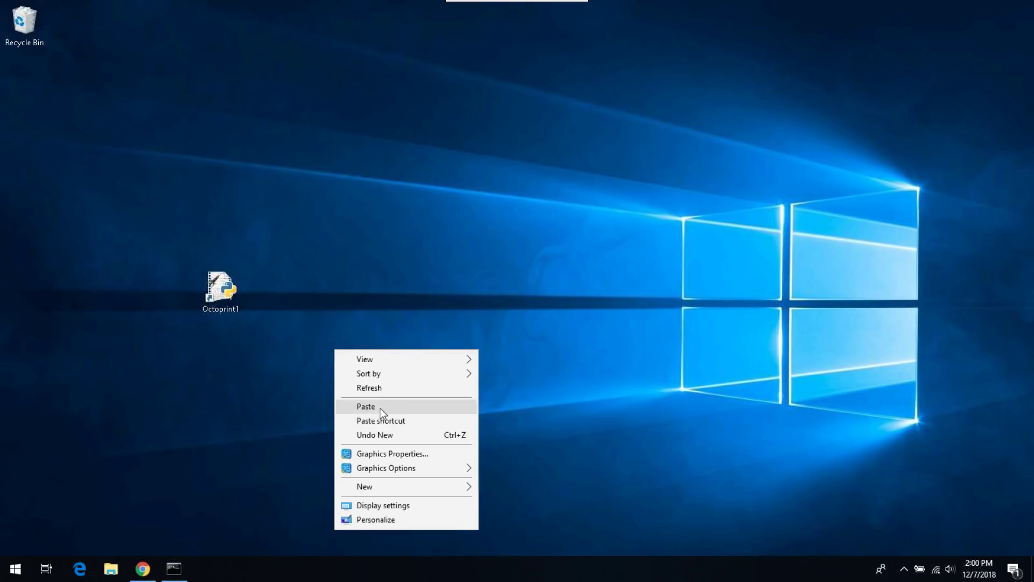
left_click(380, 408)
Step: Change the copy's target port to 5001, save it, and type the new name Octoprint2
right_click(332, 383)
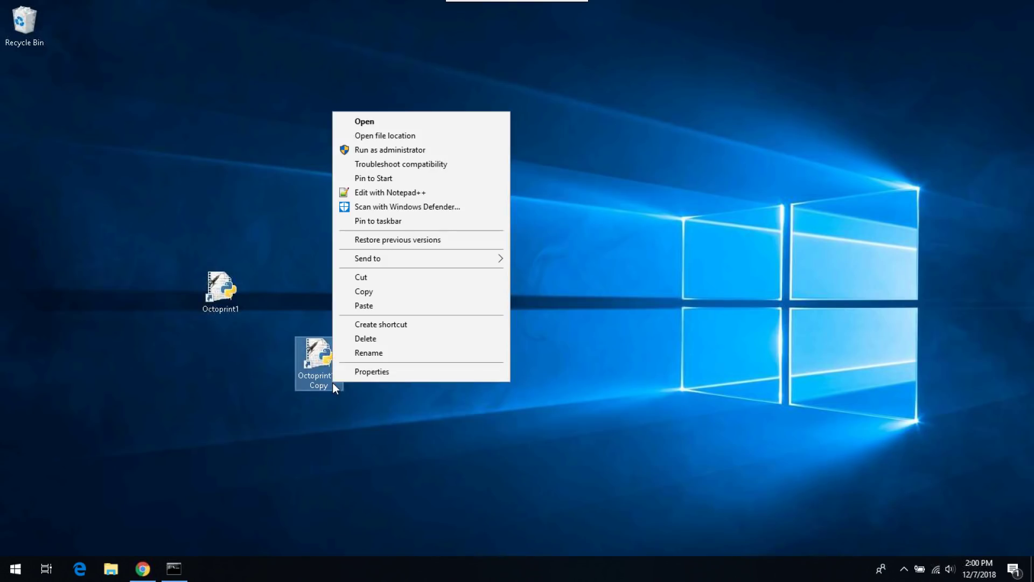
left_click(372, 372)
key("End")
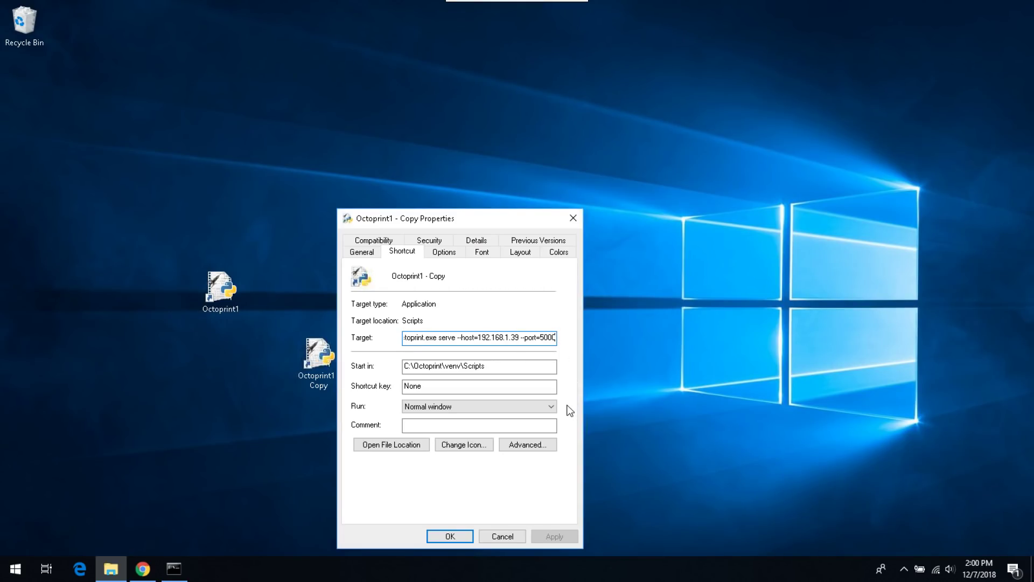
key("BackSpace")
type("1")
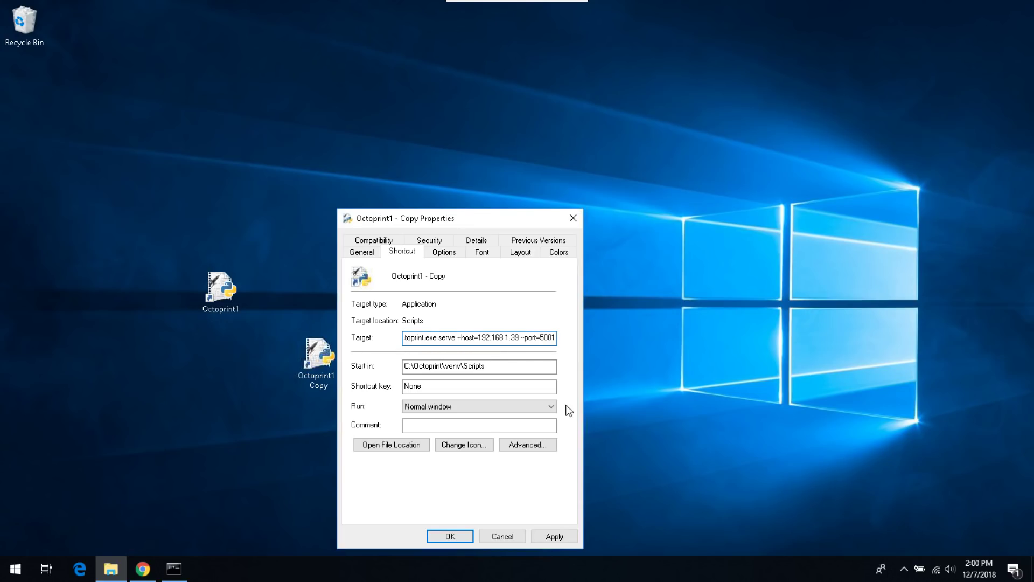
left_click(548, 536)
left_click(453, 537)
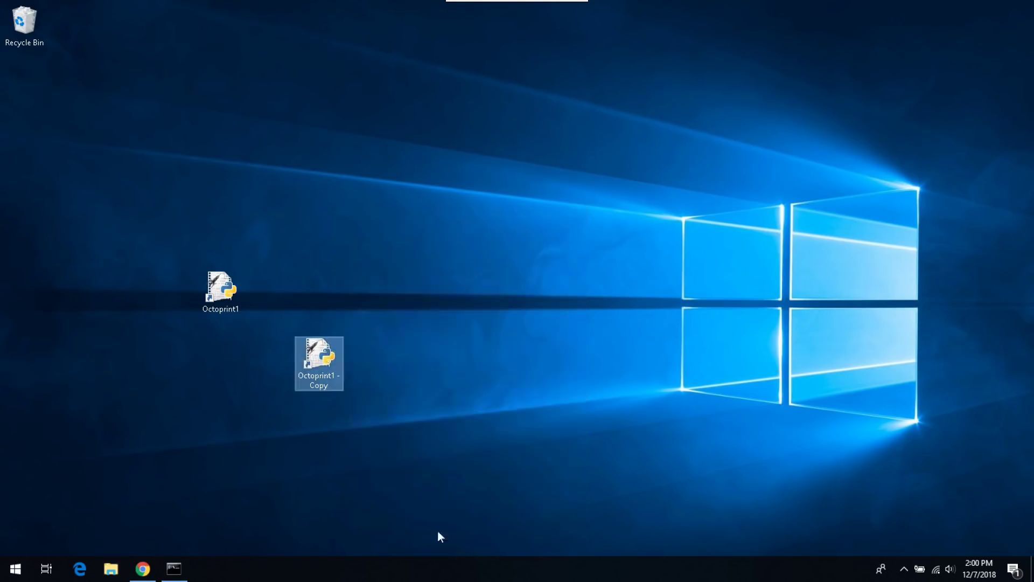
left_click(331, 386)
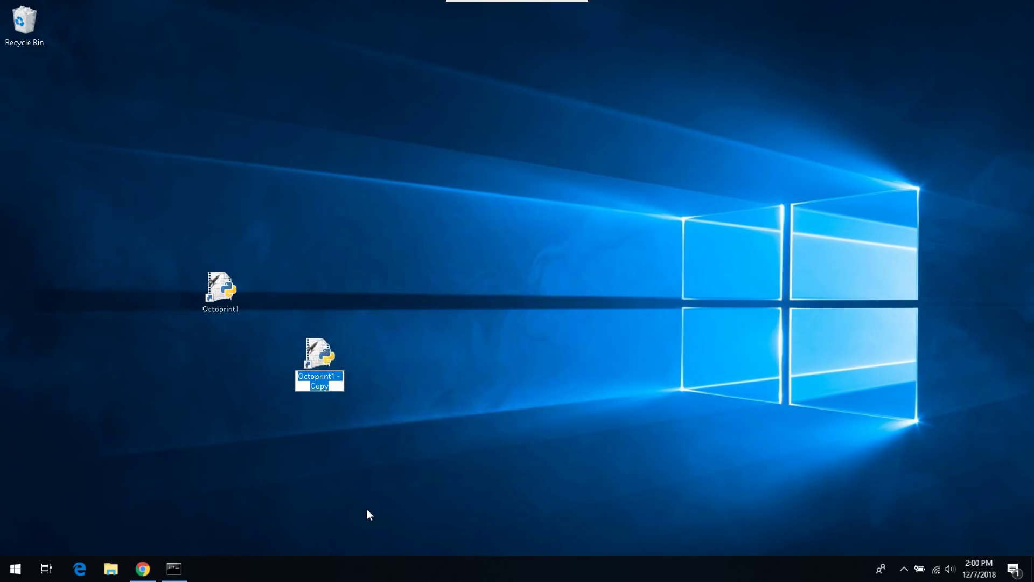
type("Octoprint")
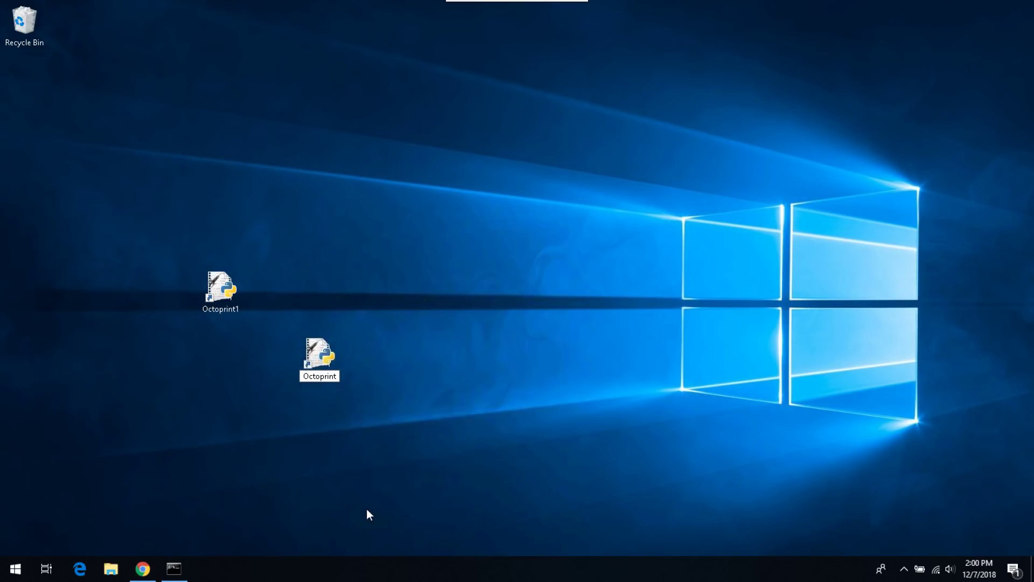
type("2")
Step: Confirm the name Octoprint2 and launch both the Octoprint1 and Octoprint2 servers
key("Return")
double_click(226, 278)
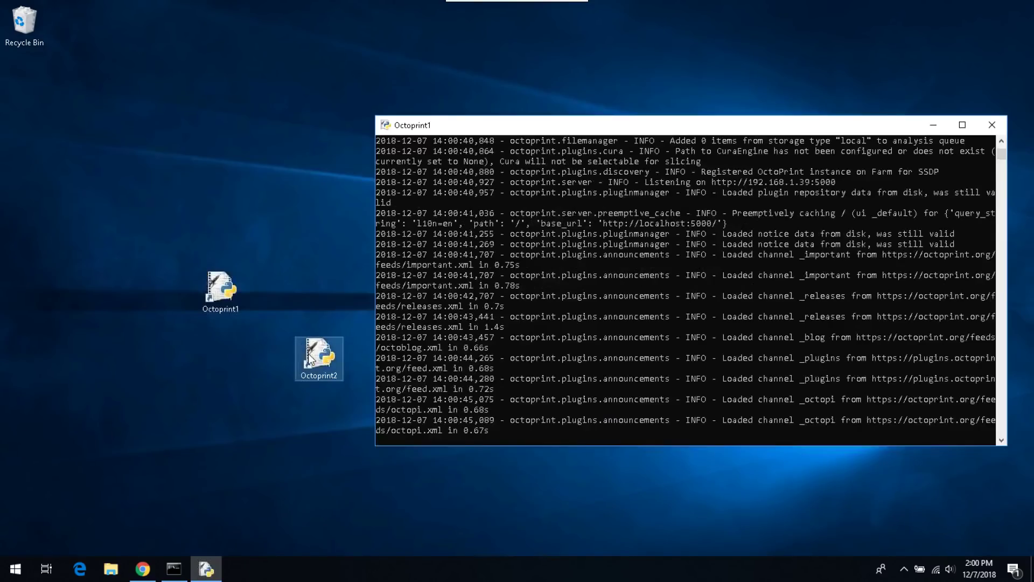
double_click(308, 355)
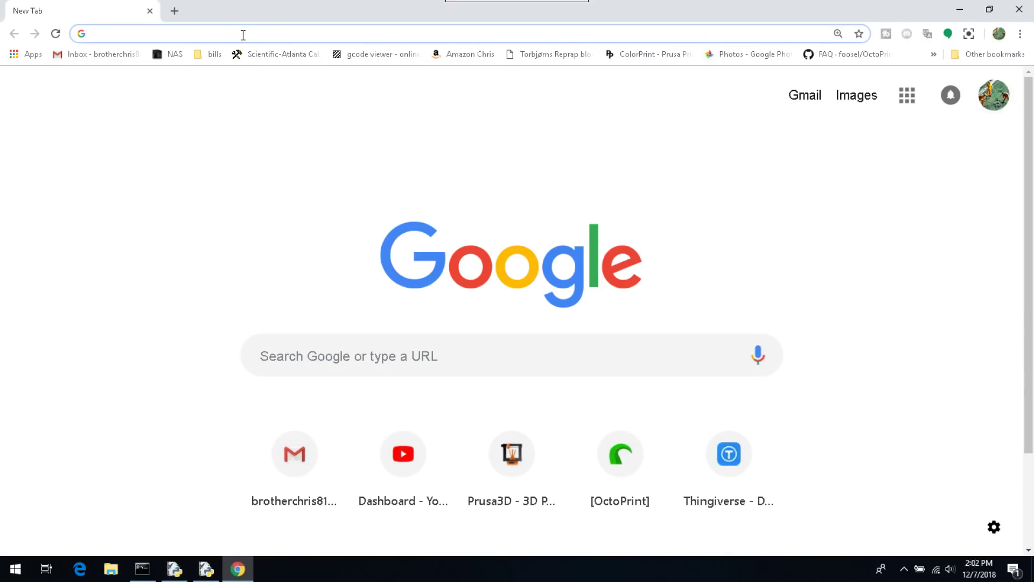
Step: Load OctoPrint at 192.168.1.39:5000 and duplicate the tab
type("19")
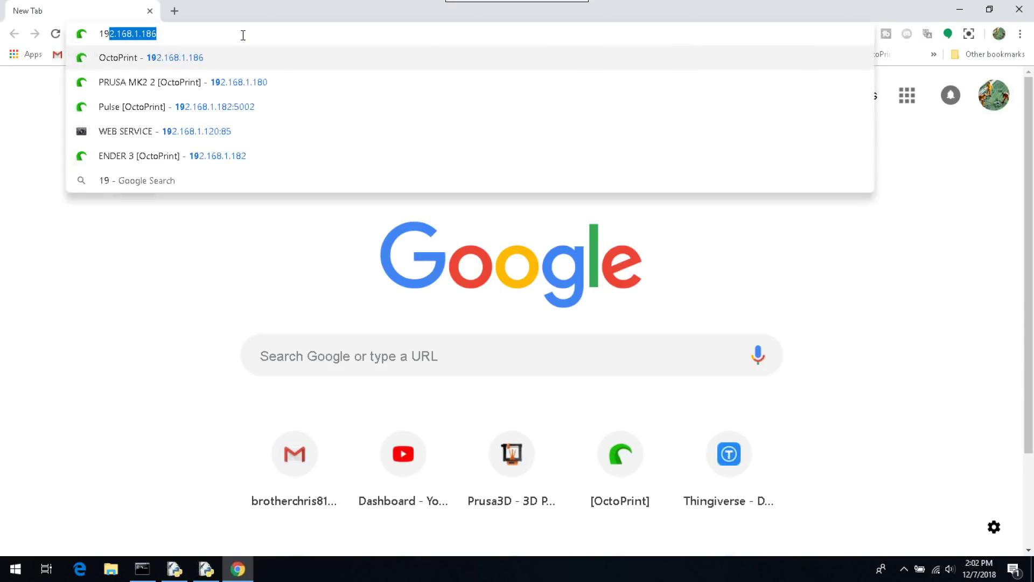
type("2.168.1.")
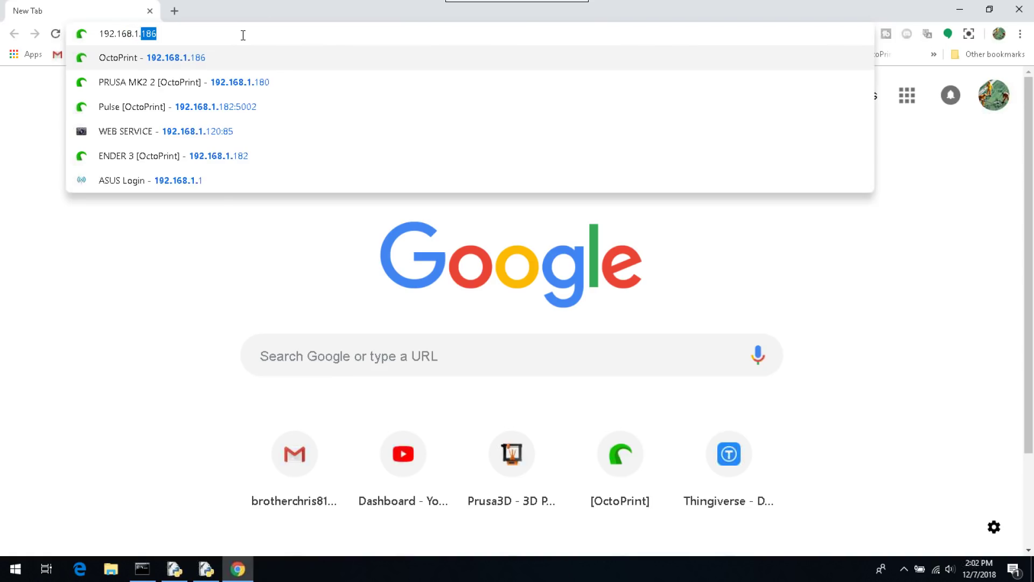
type("39:5")
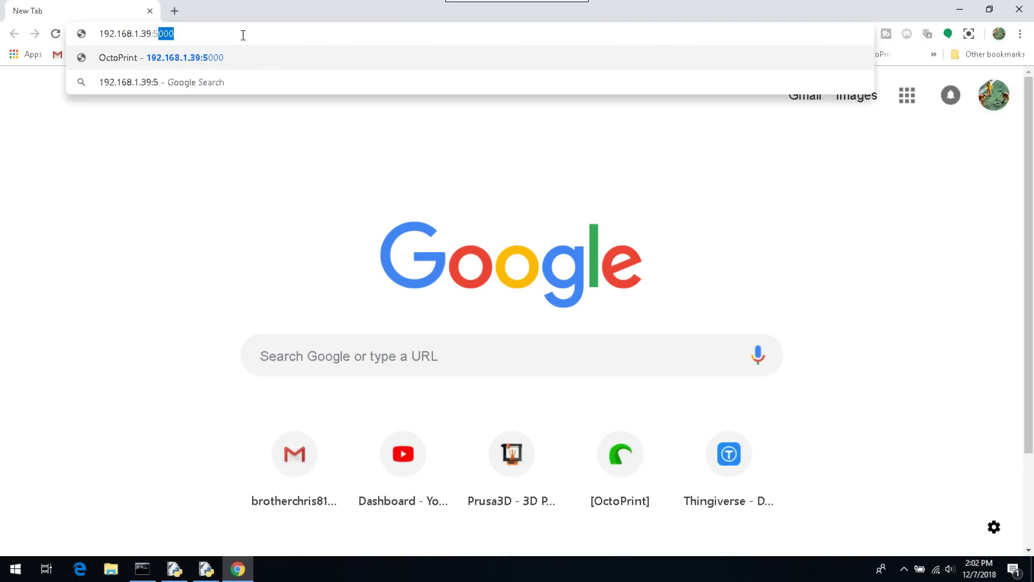
type("000")
key("Return")
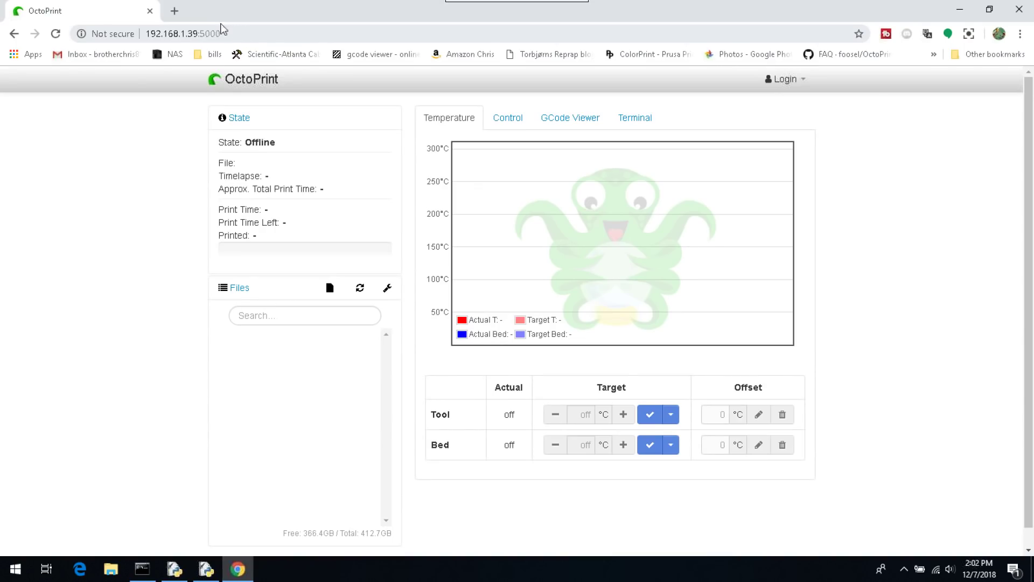
key("alt+d")
key("alt+Return")
Step: Change the duplicate tab's address to port 5001 and load it
left_click(257, 33)
key("End")
key("BackSpace")
type("1")
key("Return")
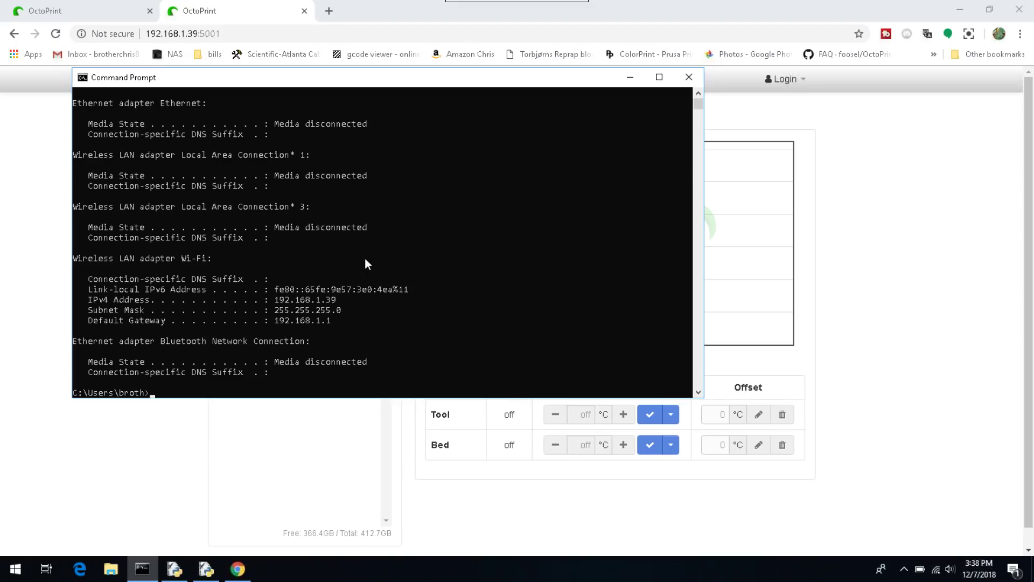
Step: Select the IPv4 address 192.168.1.39 in the ipconfig output
left_click_drag(275, 299, 341, 299)
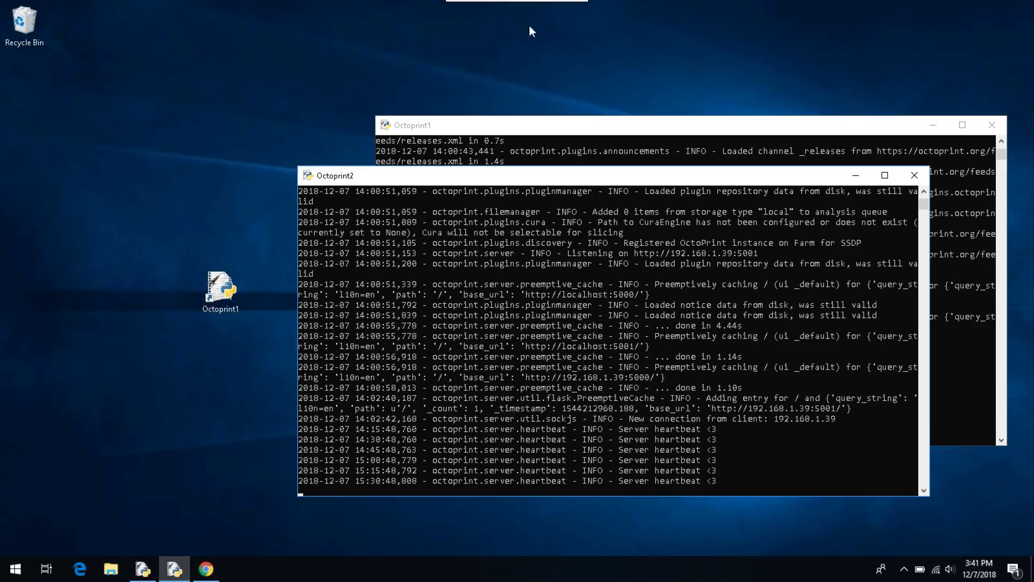
Step: End the remote desktop session and close VNC Viewer
mouse_move(538, 4)
left_click(580, 5)
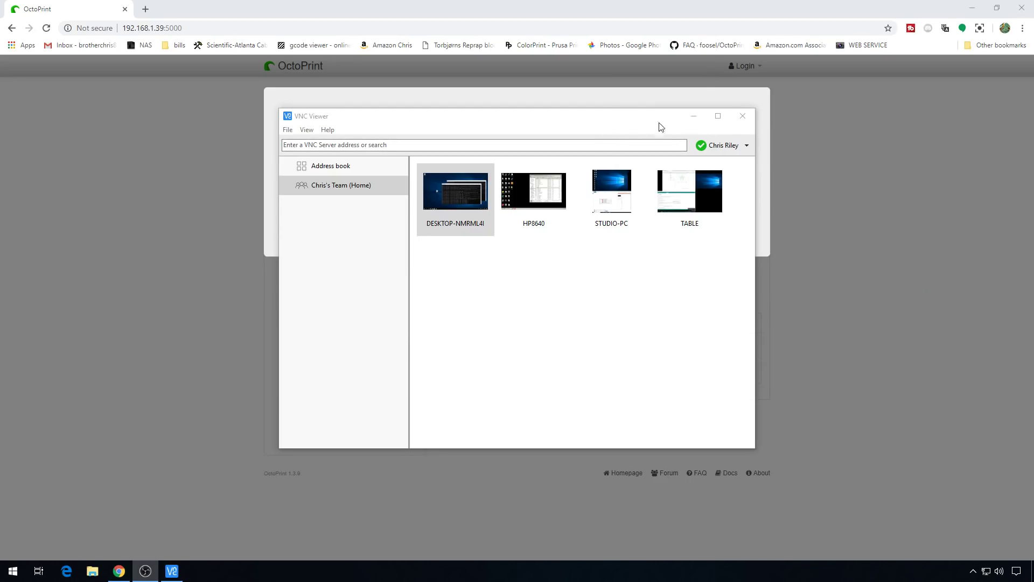
left_click(747, 122)
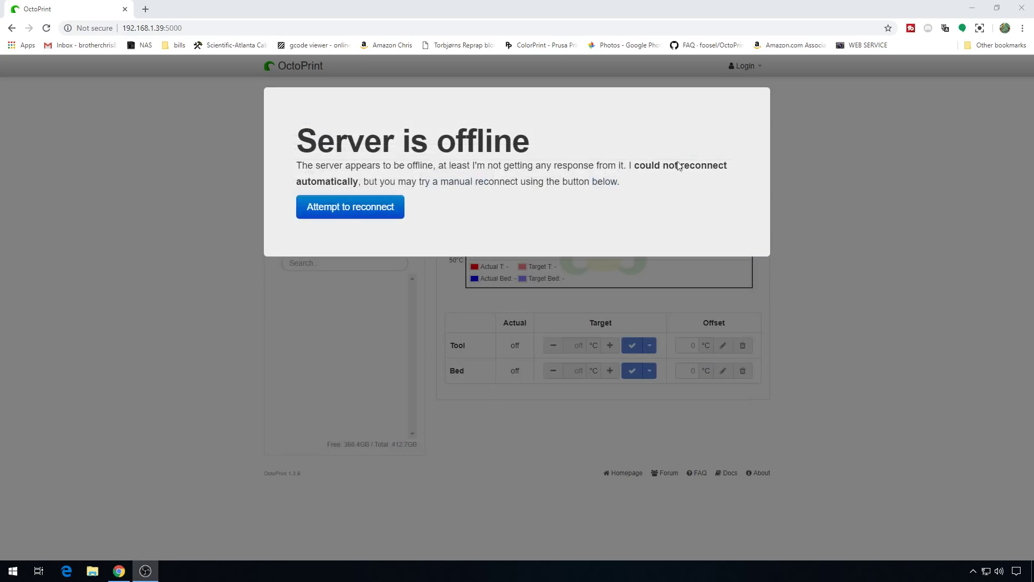
Step: Reload the 192.168.1.39:5000 dashboard and open a new blank tab
left_click(250, 29)
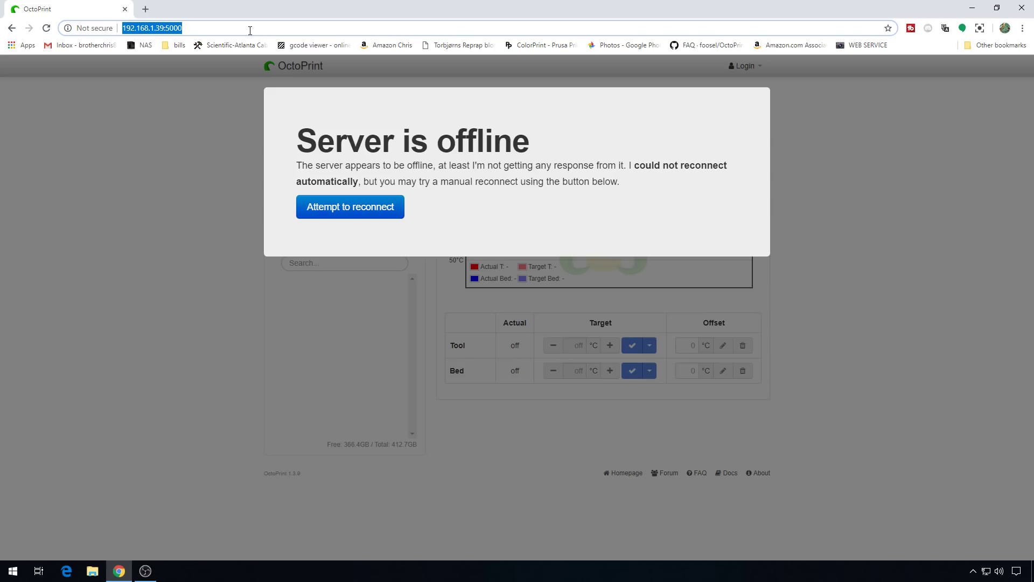
key("Return")
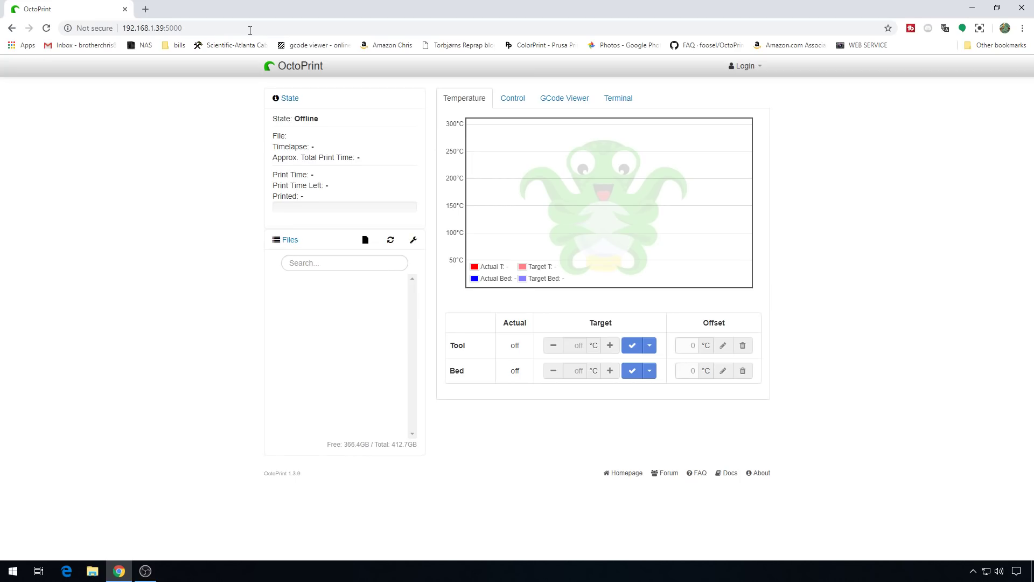
left_click(145, 9)
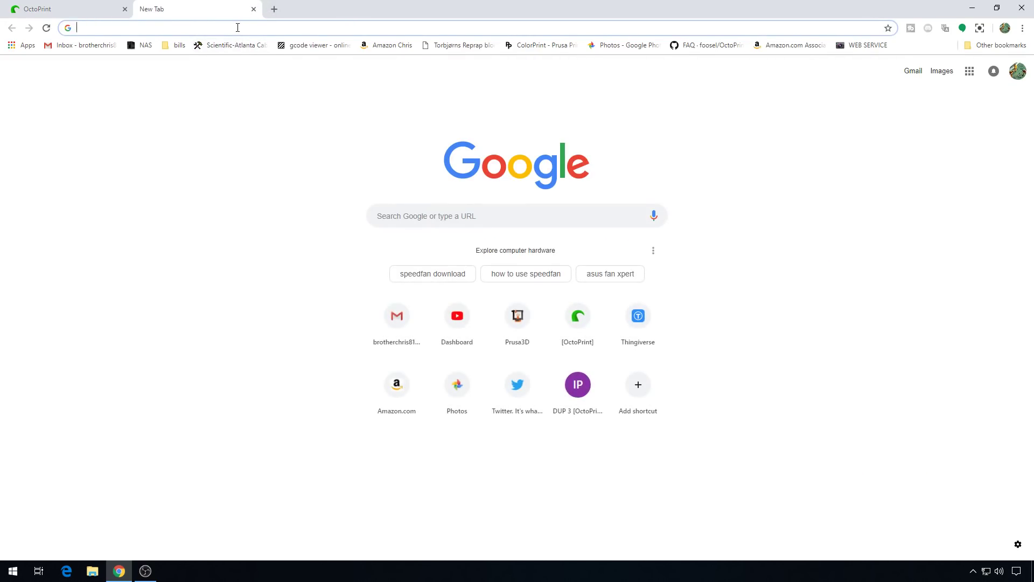
Step: Load 192.168.1.39:5001 in the new tab from the address autocomplete
type("19")
key("Return")
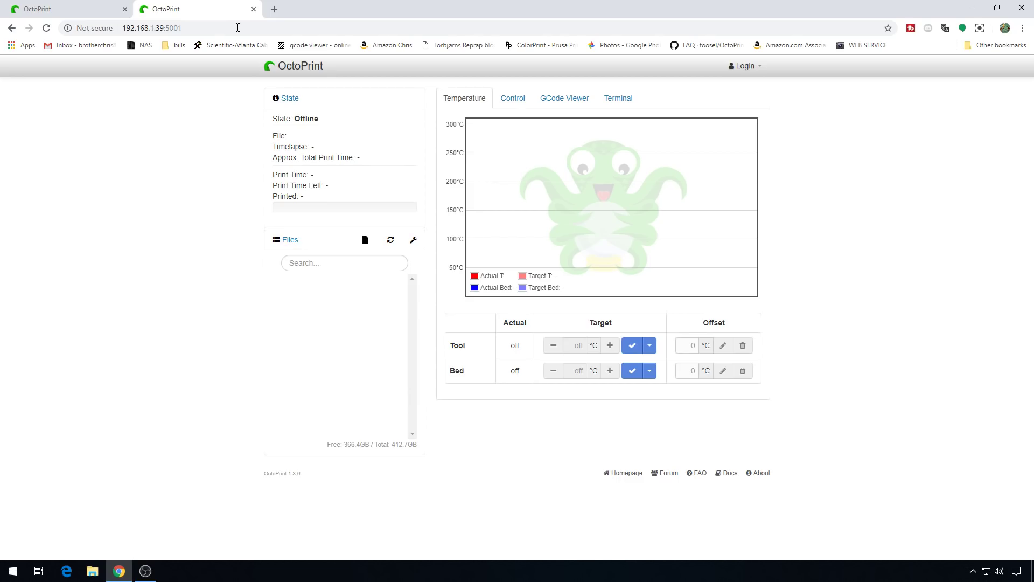
Step: Reload the port-5000 OctoPrint tab and log in
left_click(61, 11)
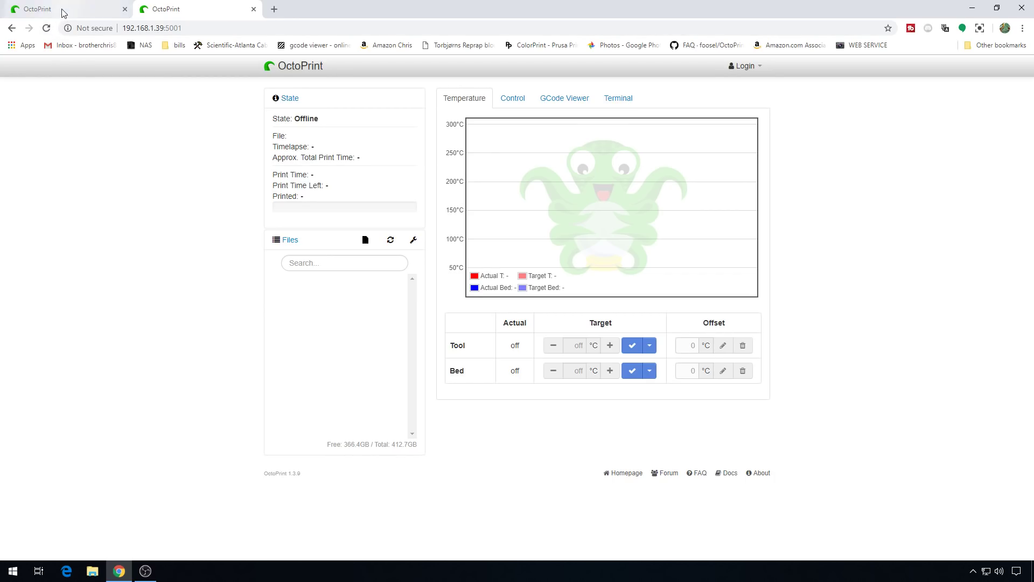
left_click(46, 27)
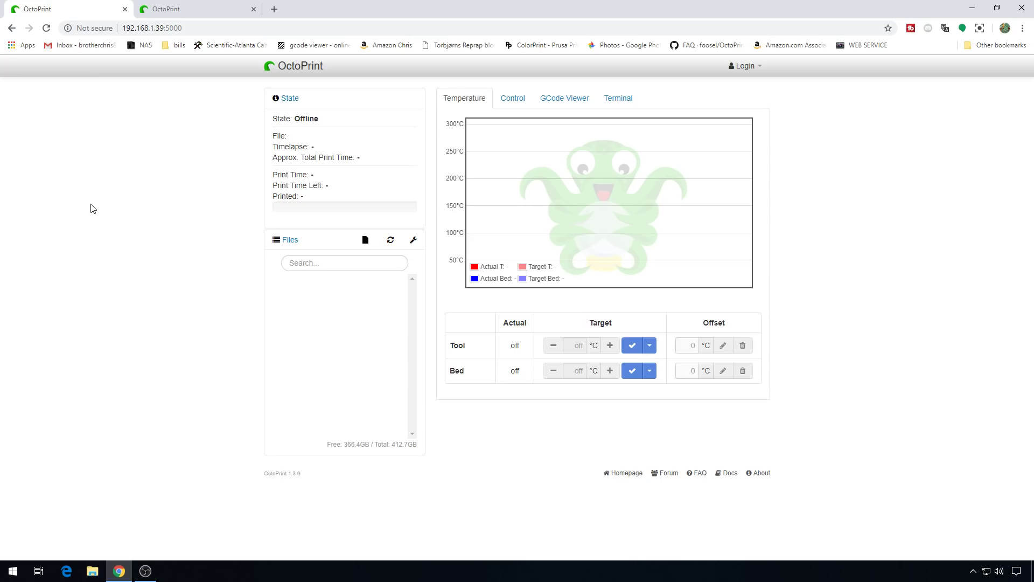
left_click(745, 66)
left_click(680, 141)
key("Return")
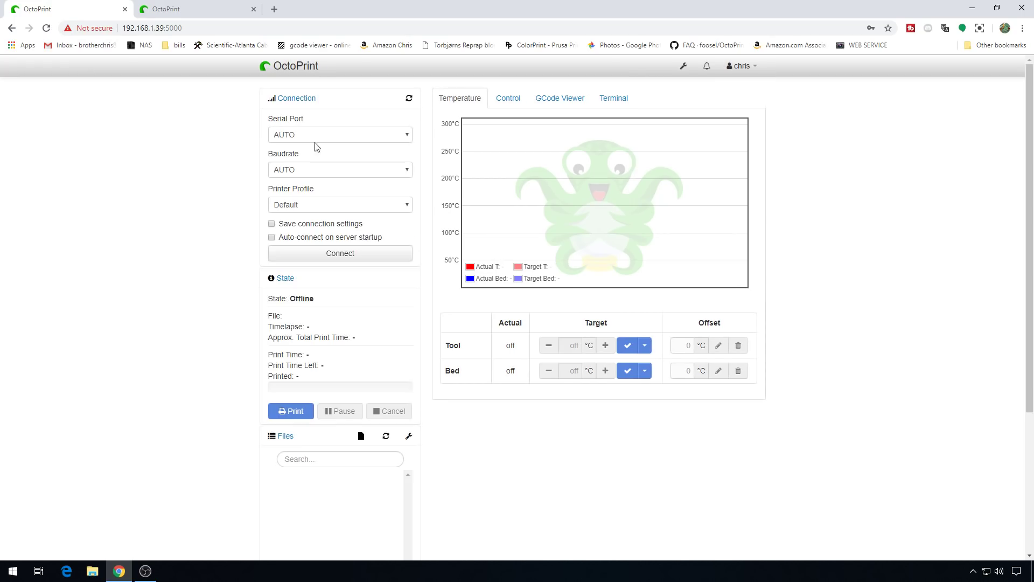
Step: Connect to the printer on COM9 with settings saved and auto-connect enabled, checking Terminal and Temperature
left_click(321, 139)
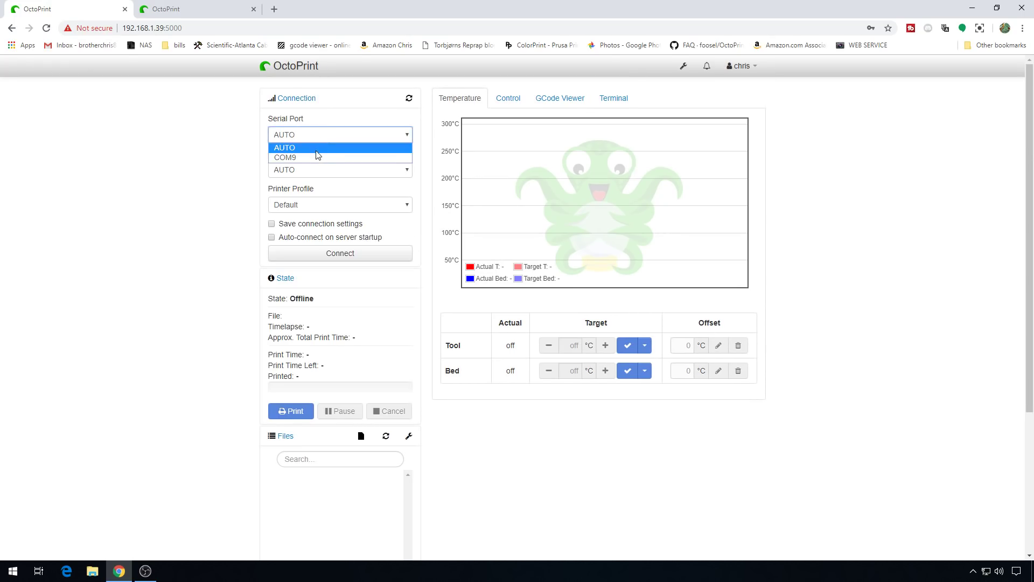
left_click(315, 158)
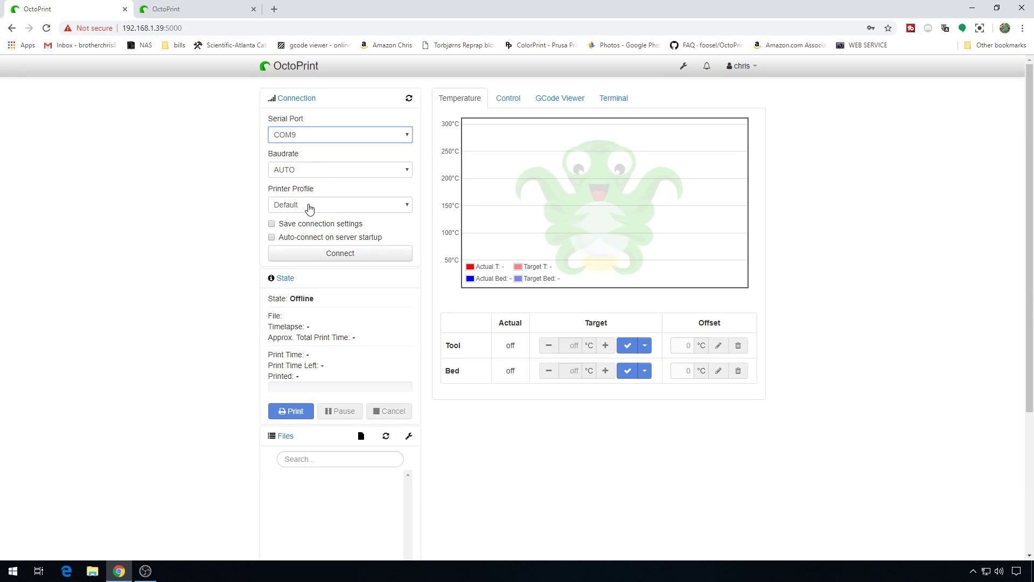
left_click(272, 223)
left_click(272, 238)
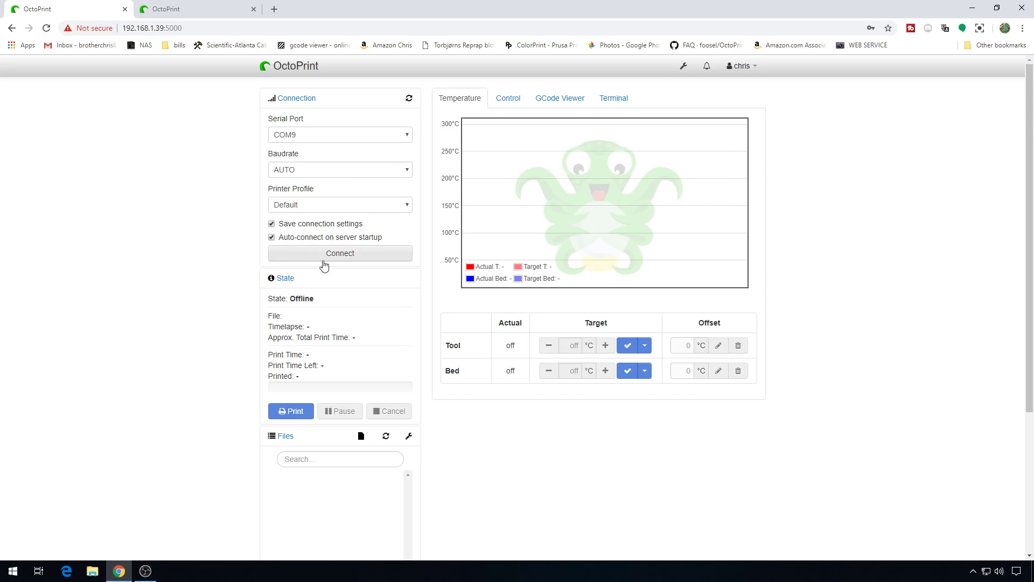
left_click(334, 253)
left_click(614, 98)
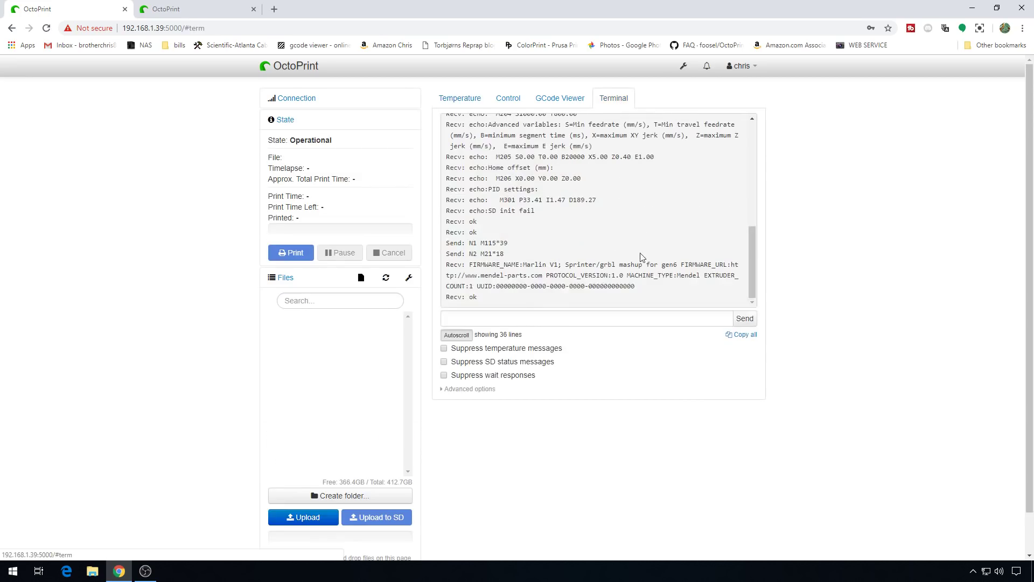
left_click(461, 98)
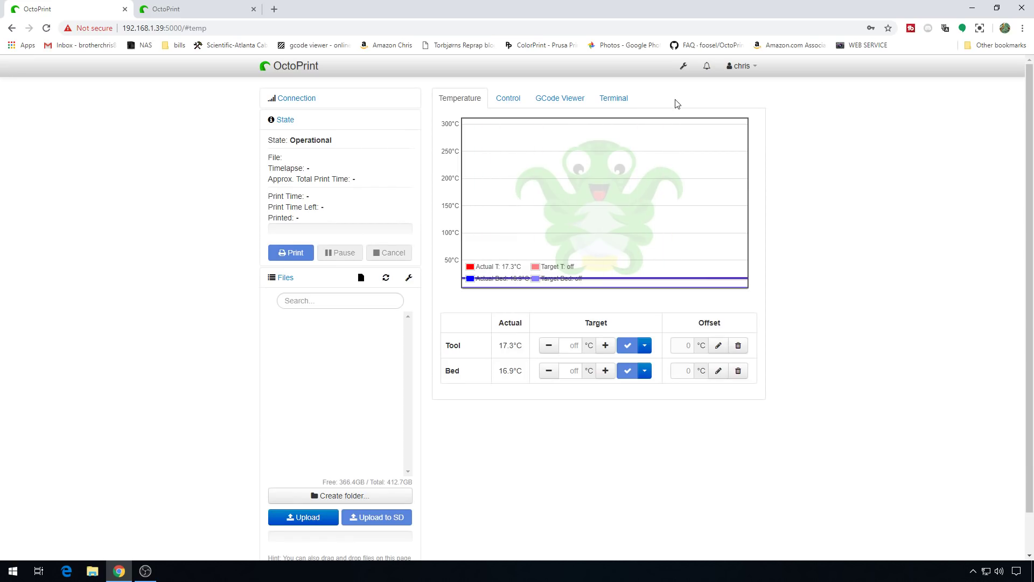
Step: Rename the Default printer profile to 'Ender 3' with a 220 mm build width
left_click(684, 66)
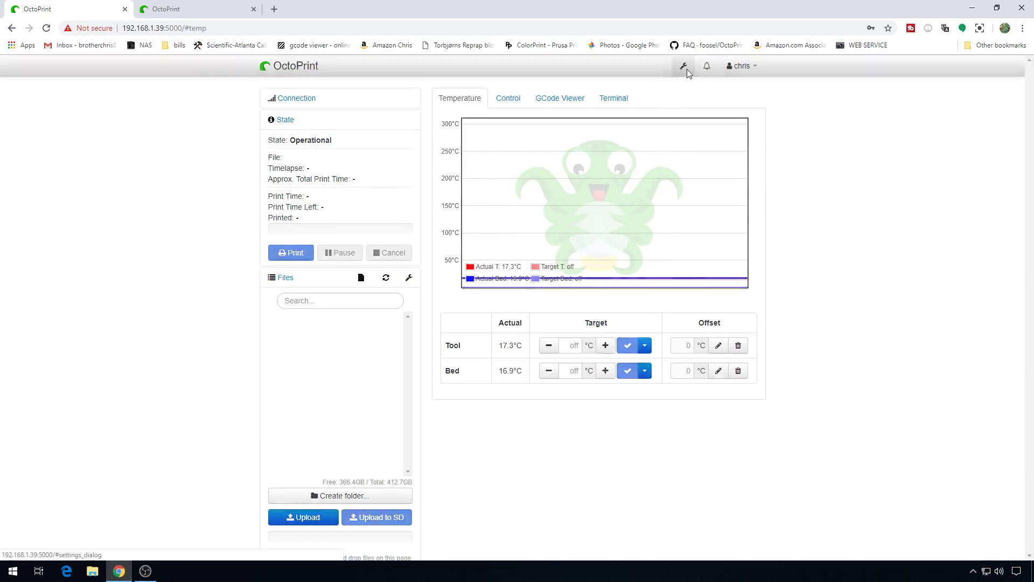
left_click(304, 155)
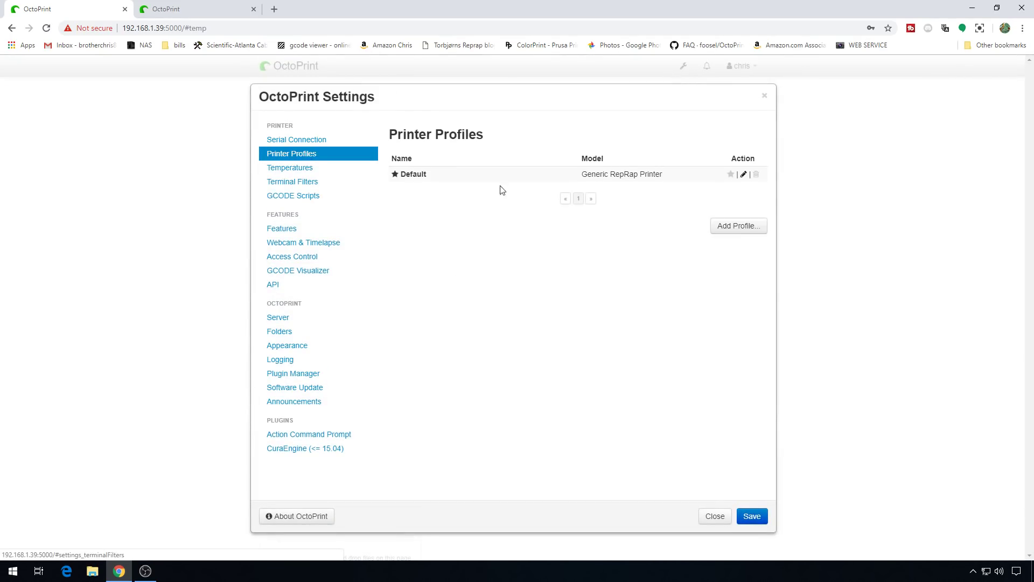
left_click(743, 174)
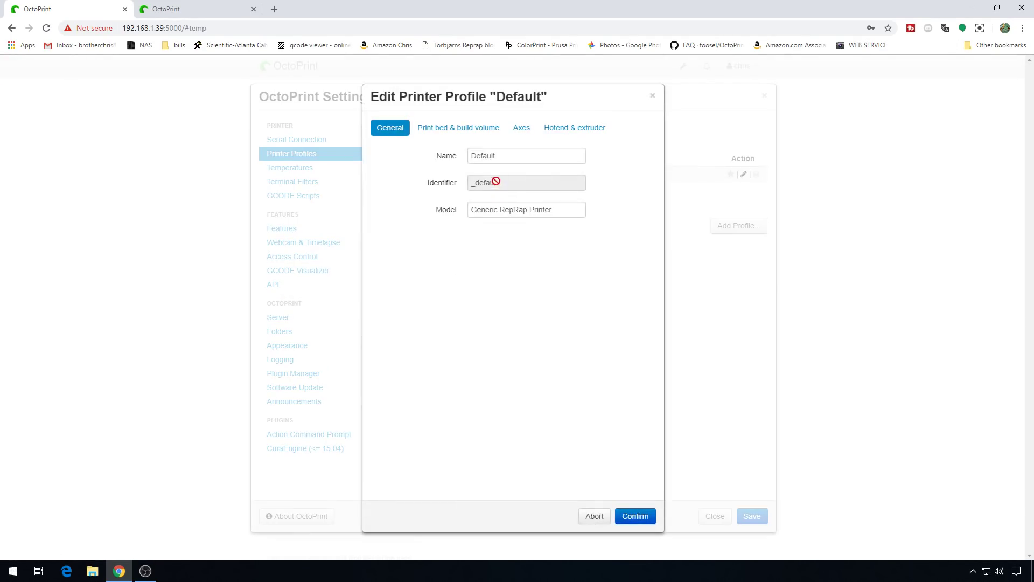
type("Ender 3")
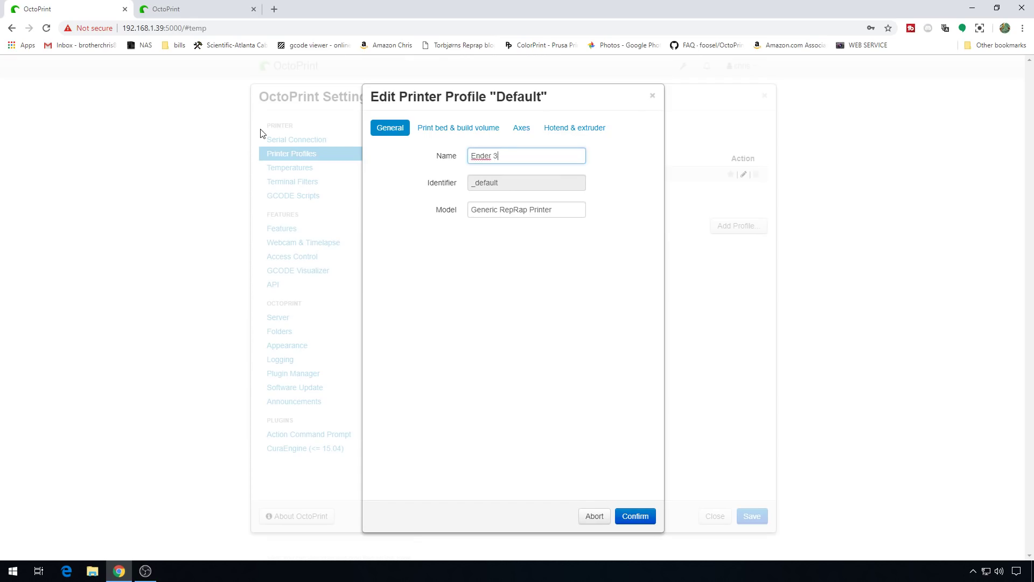
left_click(458, 127)
double_click(486, 284)
type("220")
key("Tab")
type("220")
key("Tab")
type("220")
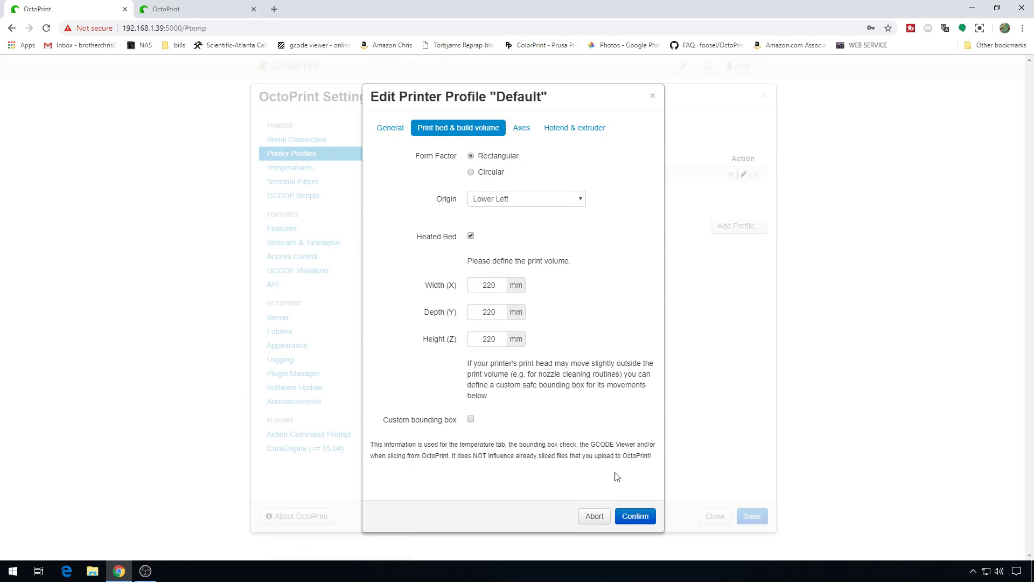
left_click(634, 517)
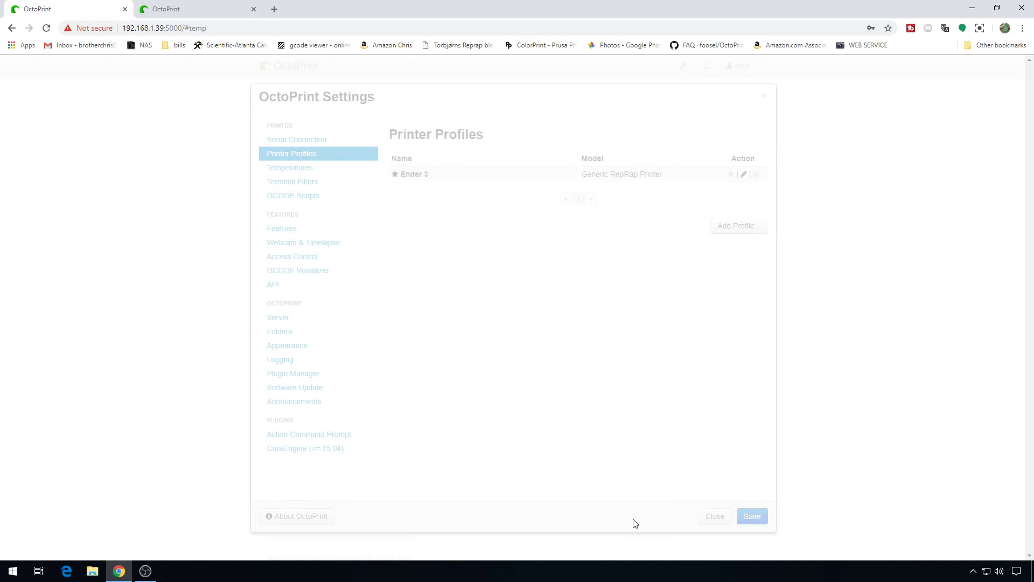
Step: Set the appearance title to 'Ender3 Com9' with black interface colour and save
left_click(311, 347)
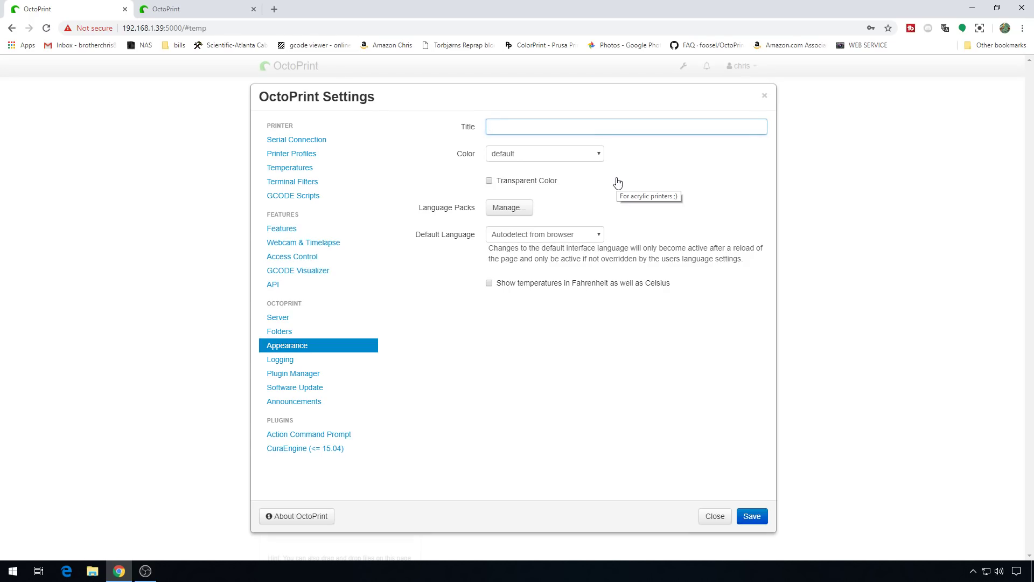
type("Ender")
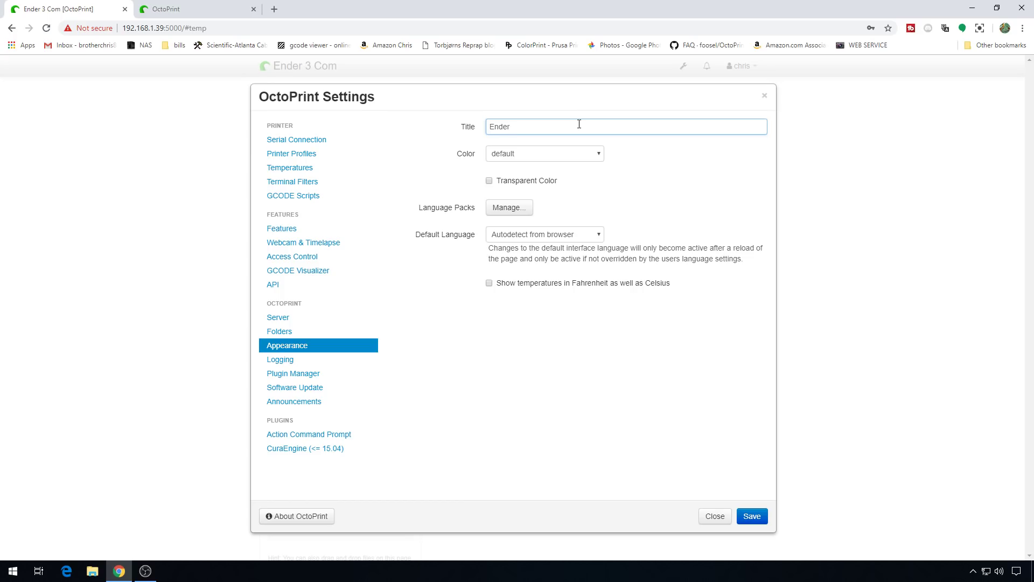
type("3 Com9")
left_click(577, 154)
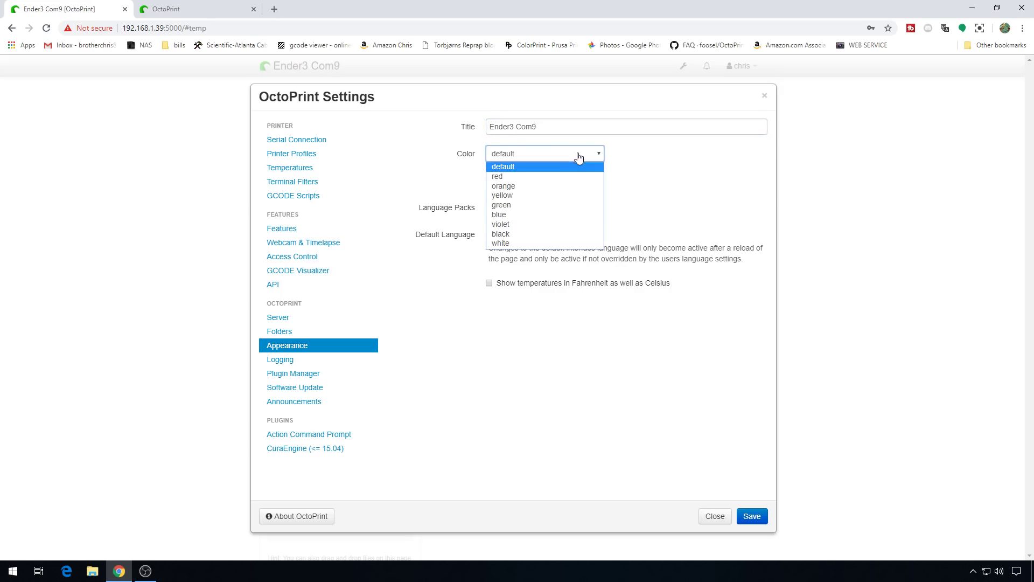
left_click(553, 234)
left_click(757, 517)
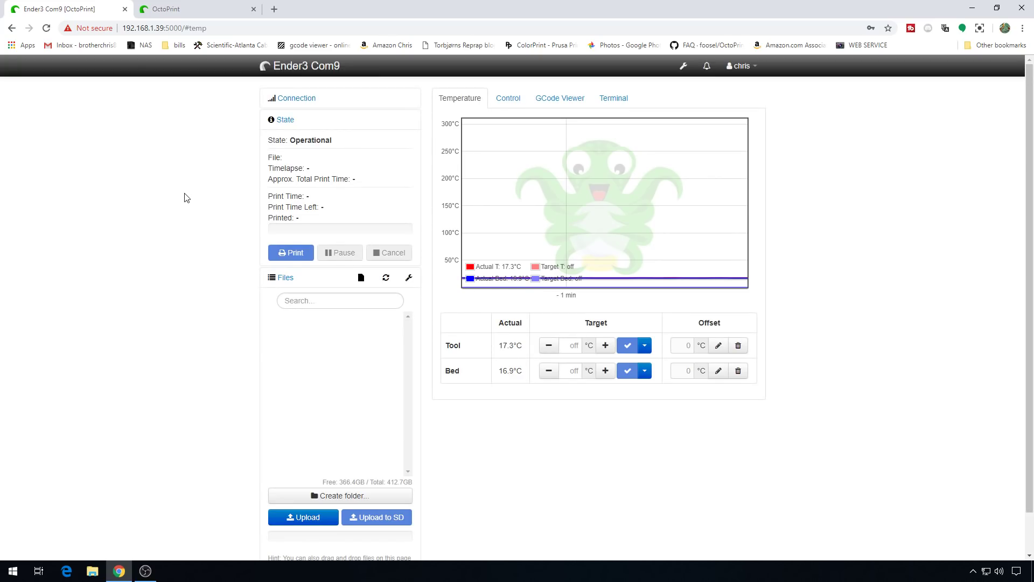
Step: Log in to the port-5001 OctoPrint instance and reload the page
left_click(201, 11)
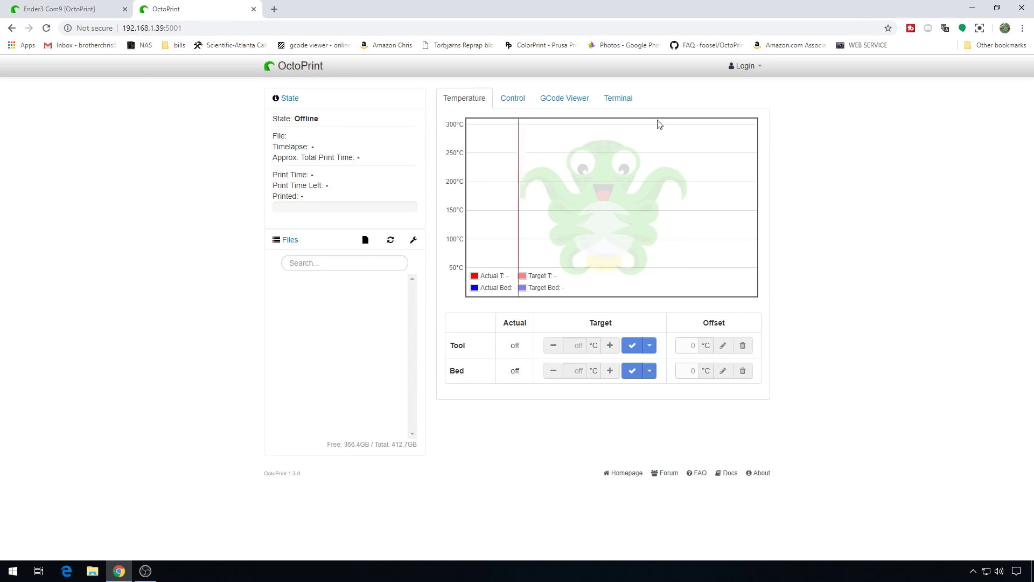
left_click(748, 67)
left_click(711, 104)
left_click(688, 132)
key("Return")
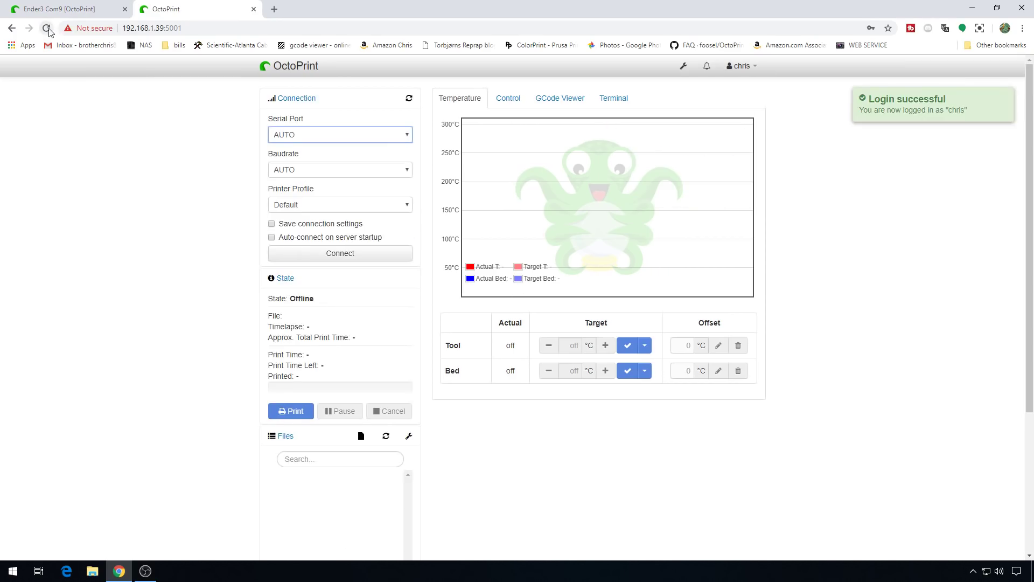
left_click(47, 28)
Step: Choose COM8 as the serial port and open OctoPrint Settings
left_click(378, 138)
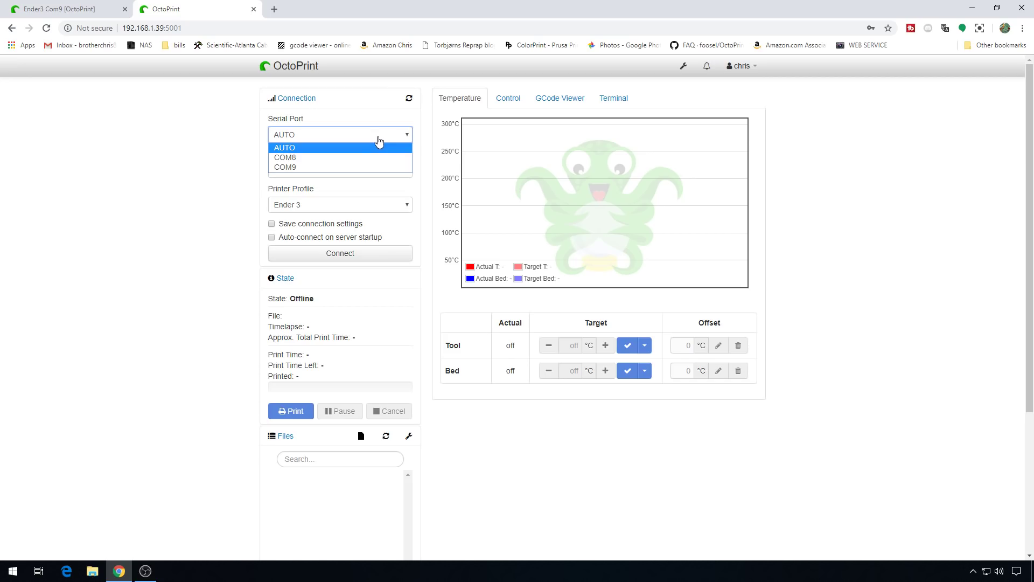
left_click(364, 158)
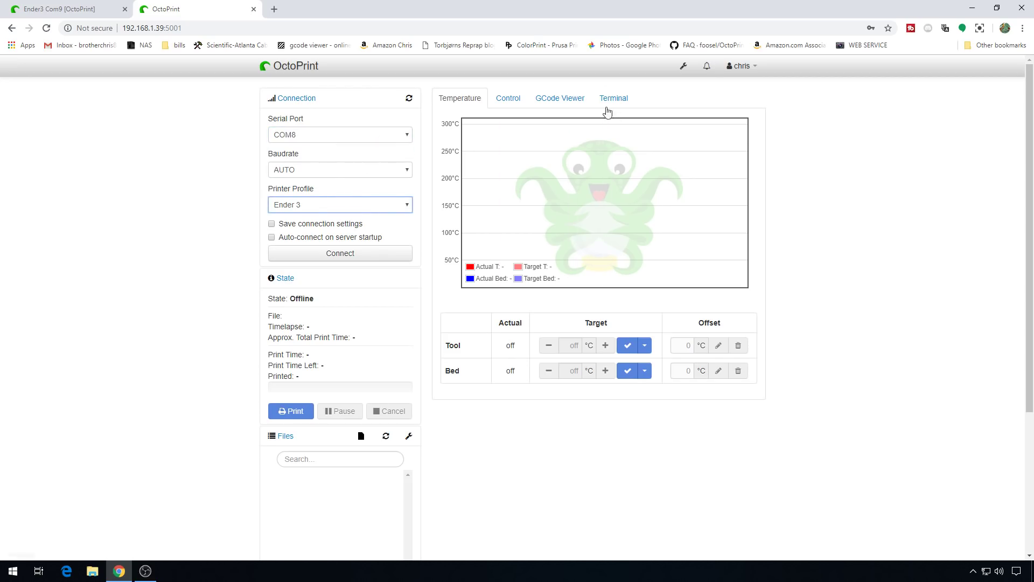
left_click(683, 69)
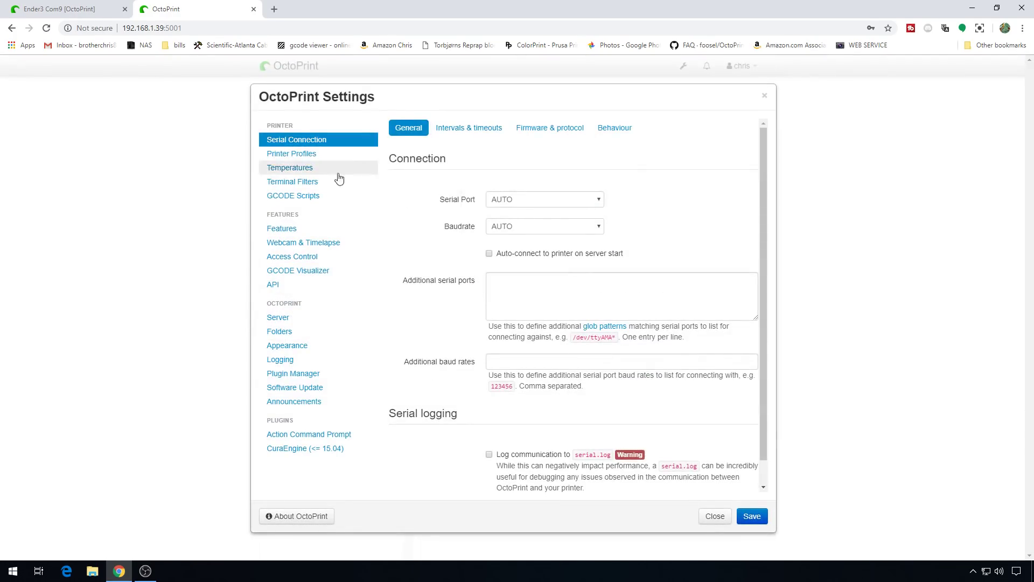
Step: Add a new printer profile named Dup3 with an updated build height
left_click(321, 158)
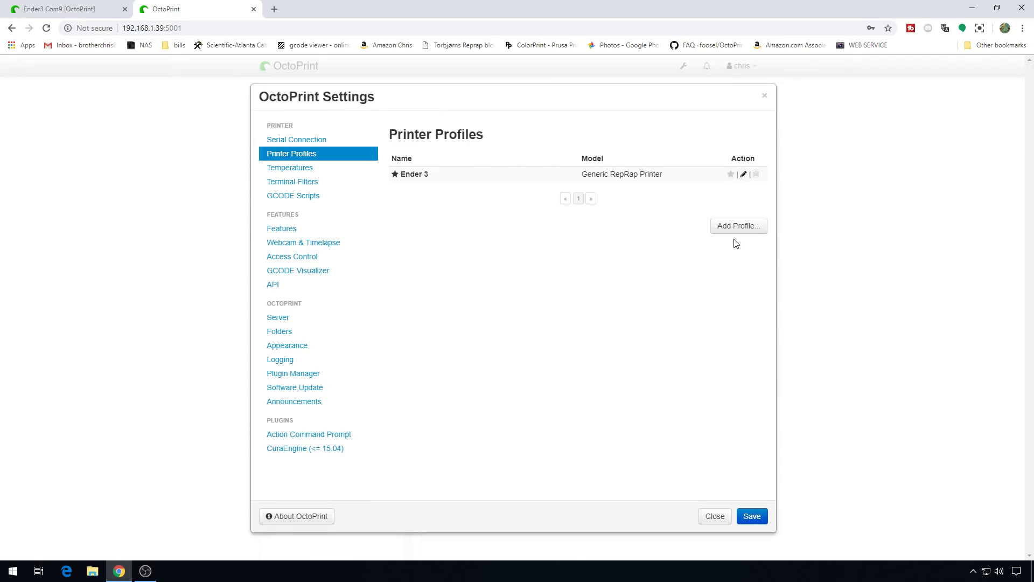
left_click(739, 226)
left_click(487, 156)
type("Dup3")
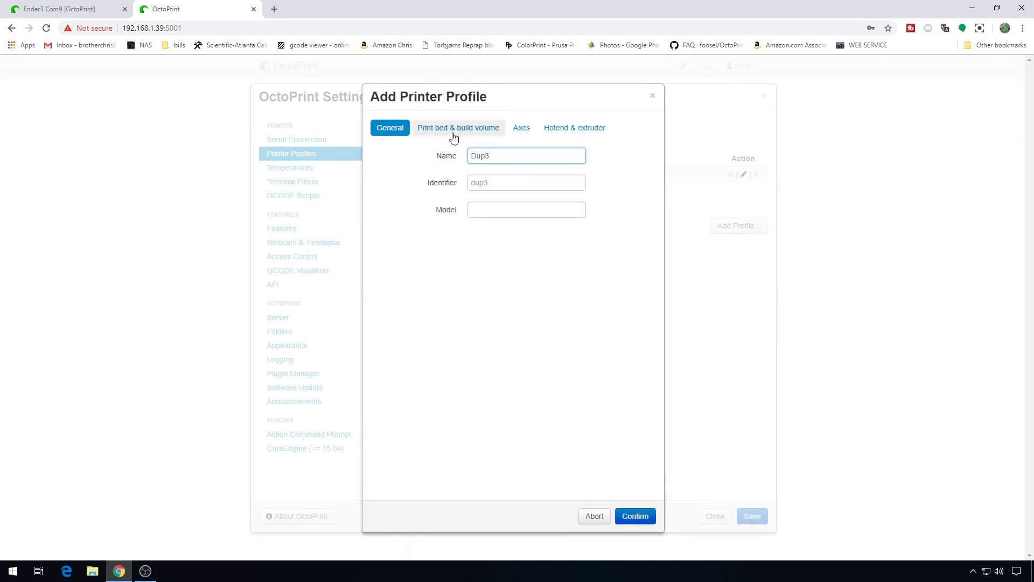
left_click(455, 130)
double_click(488, 339)
type("1")
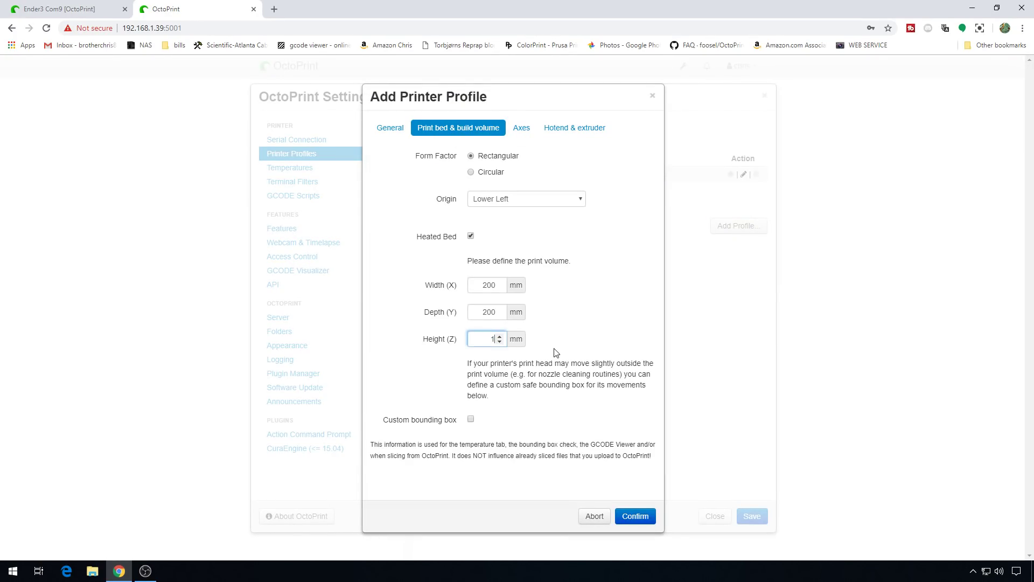
left_click(522, 128)
left_click(575, 130)
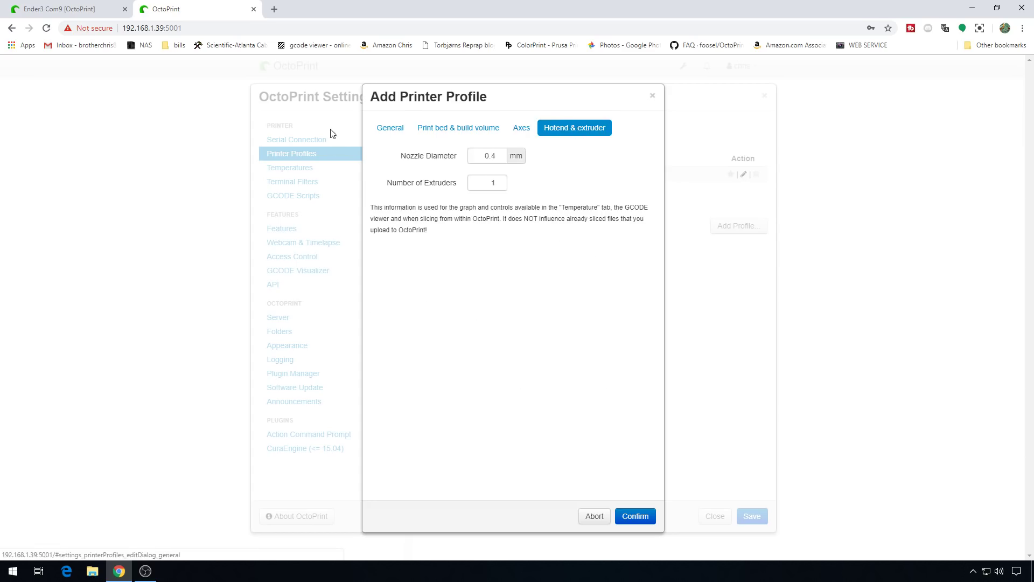
left_click(637, 516)
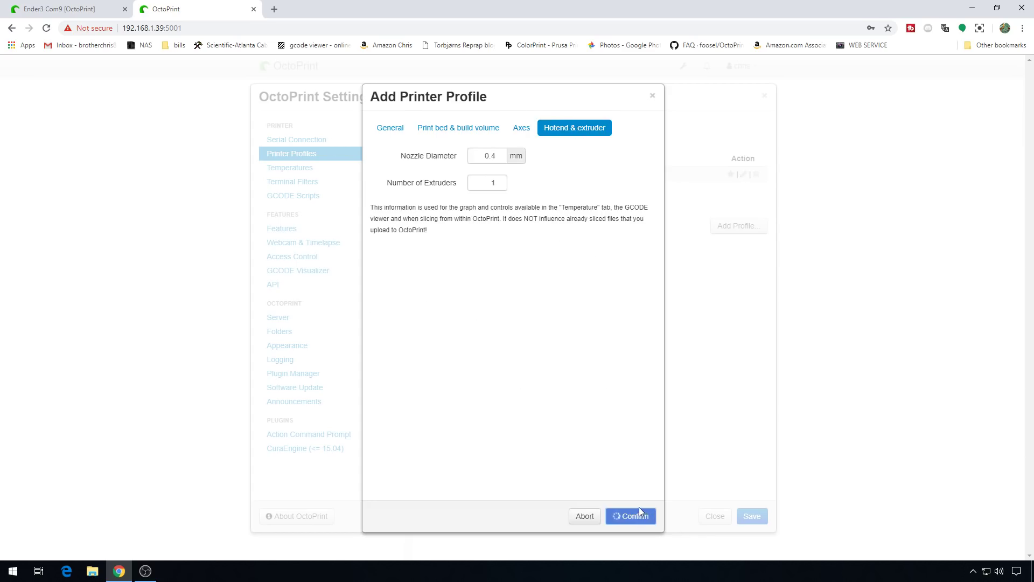
Step: Set the appearance title to 'Dup3 Com8' with violet interface colour and save
left_click(293, 348)
left_click(512, 128)
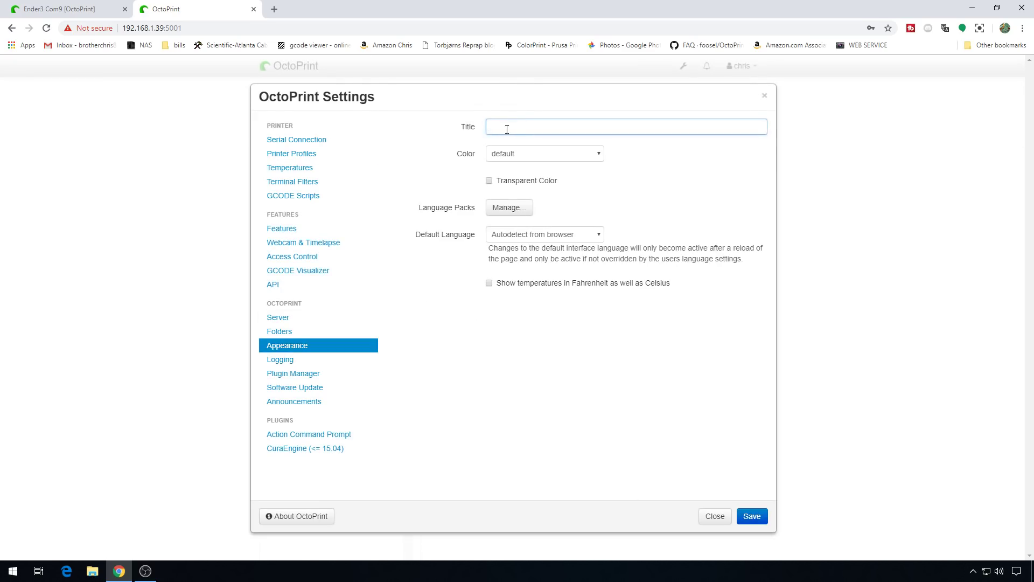
type("Dup3 Com8")
left_click(512, 155)
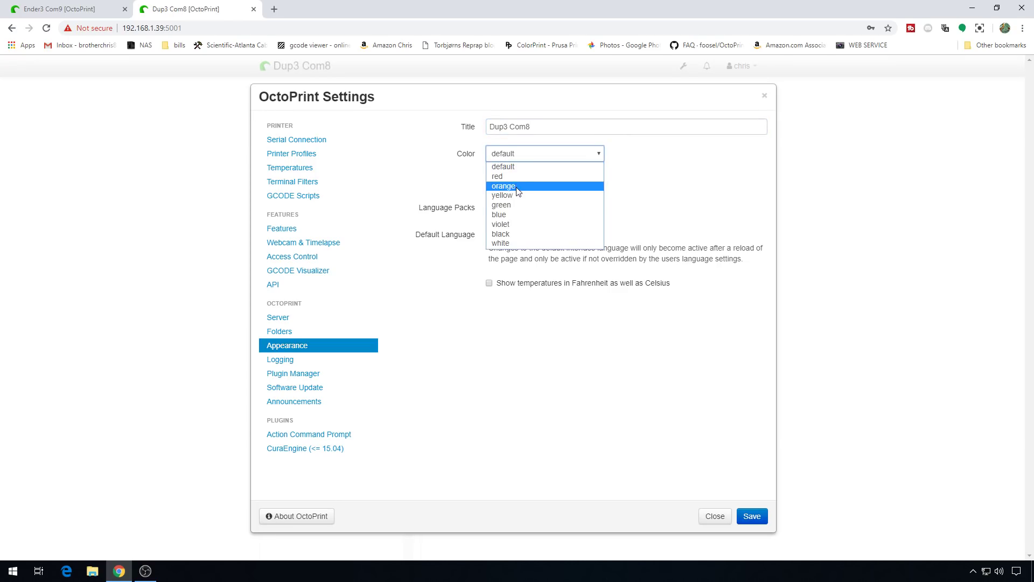
left_click(512, 224)
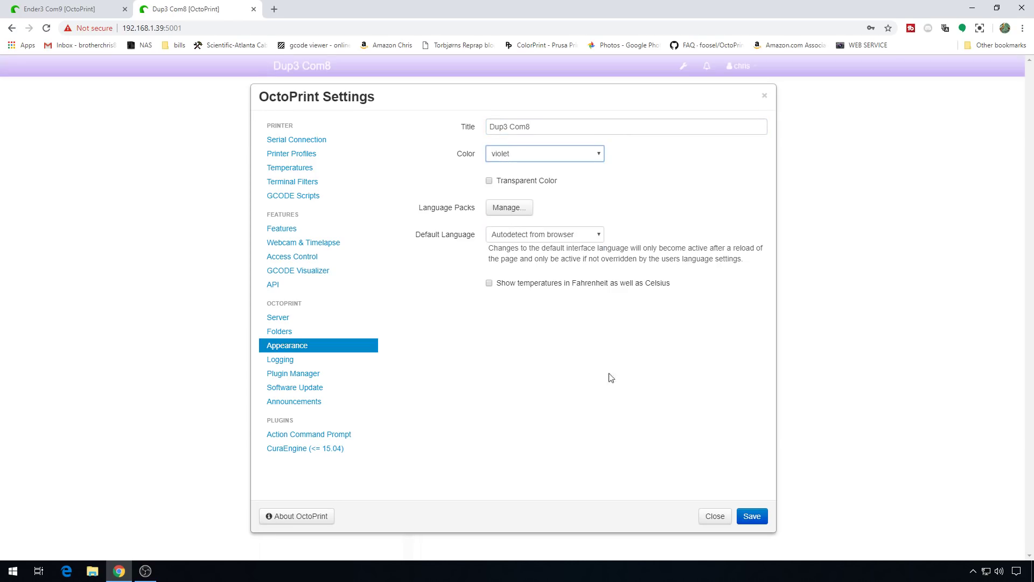
left_click(741, 520)
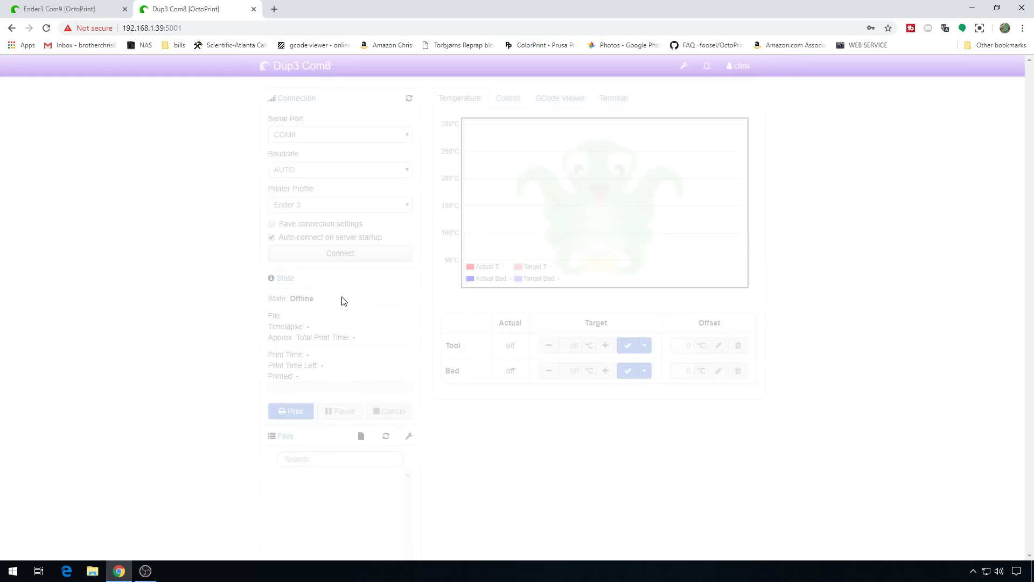
left_click(332, 208)
Step: Connect on COM8 with the Dup3 profile and saved connection settings, checking Terminal and Temperature
left_click(329, 218)
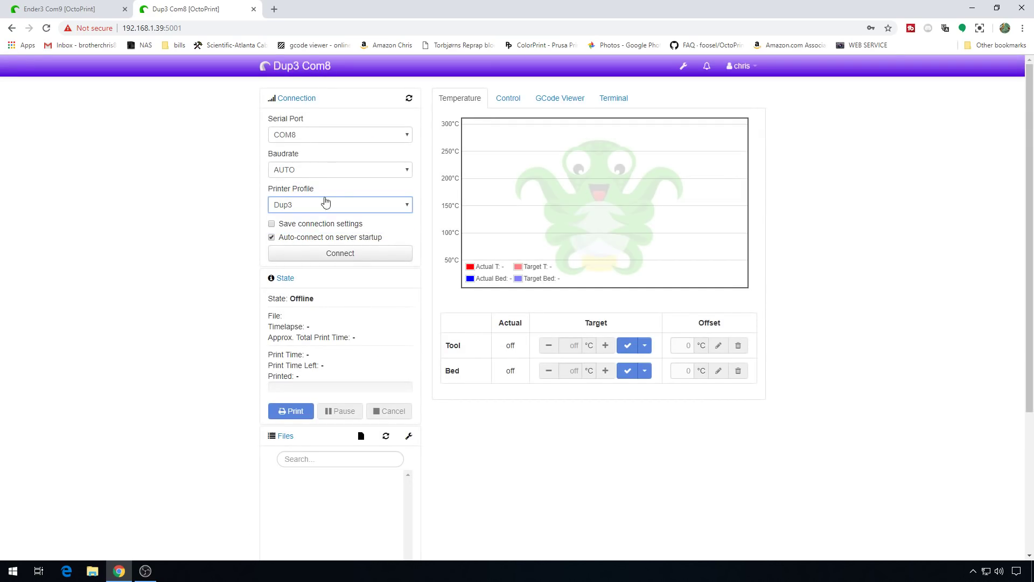
left_click(312, 135)
left_click(313, 135)
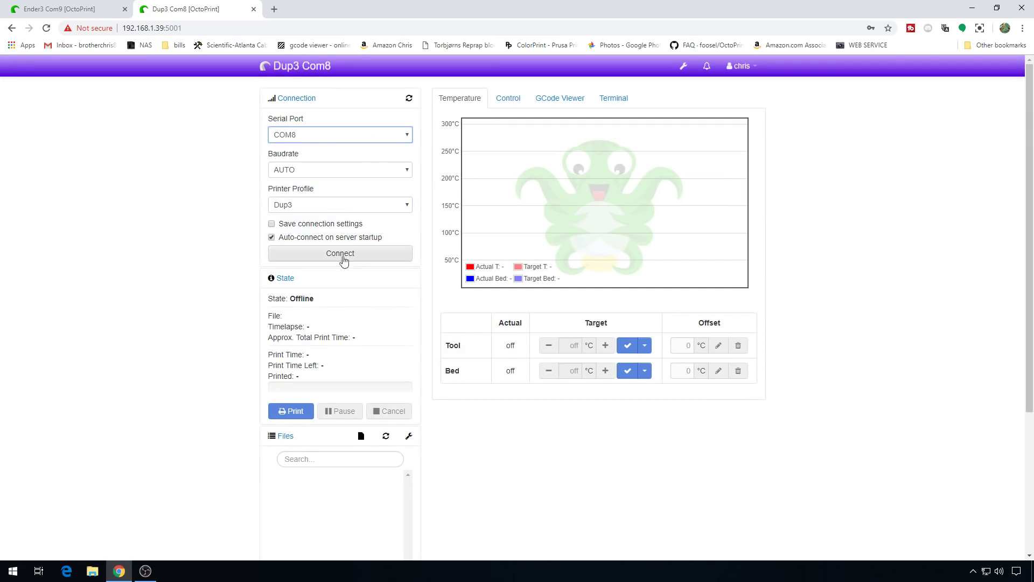
left_click(283, 224)
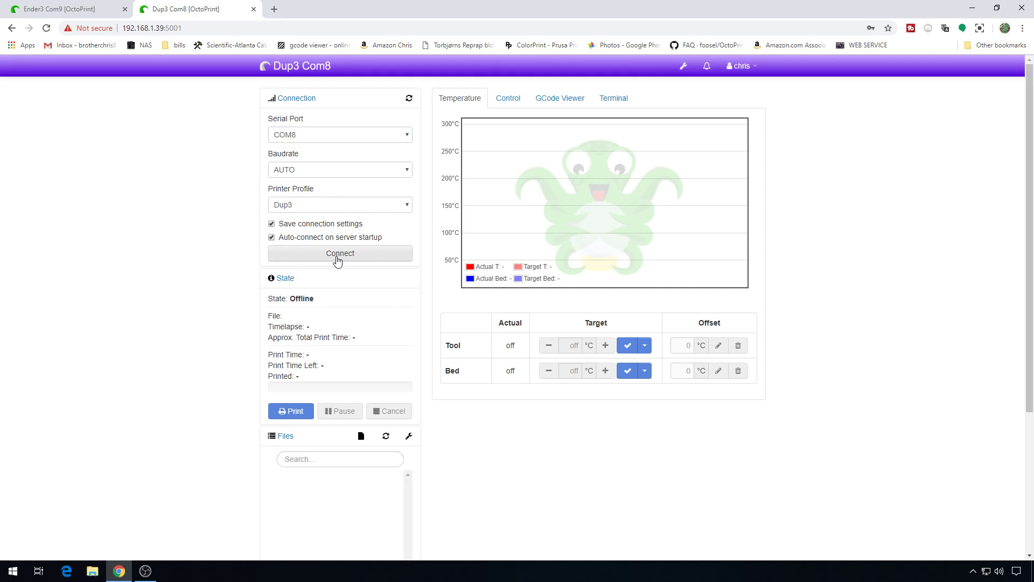
left_click(338, 260)
left_click(613, 97)
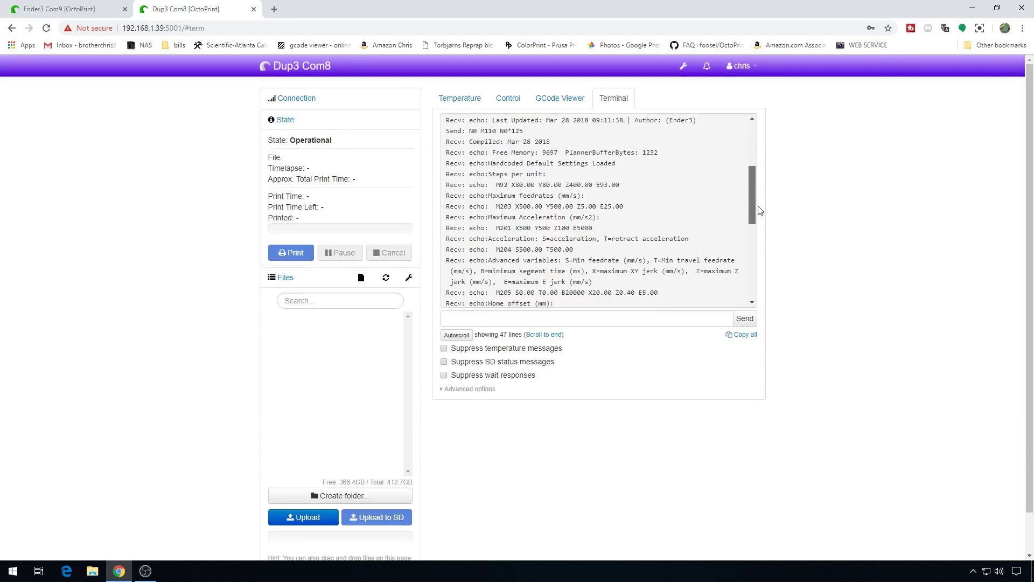
left_click(441, 99)
left_click(12, 572)
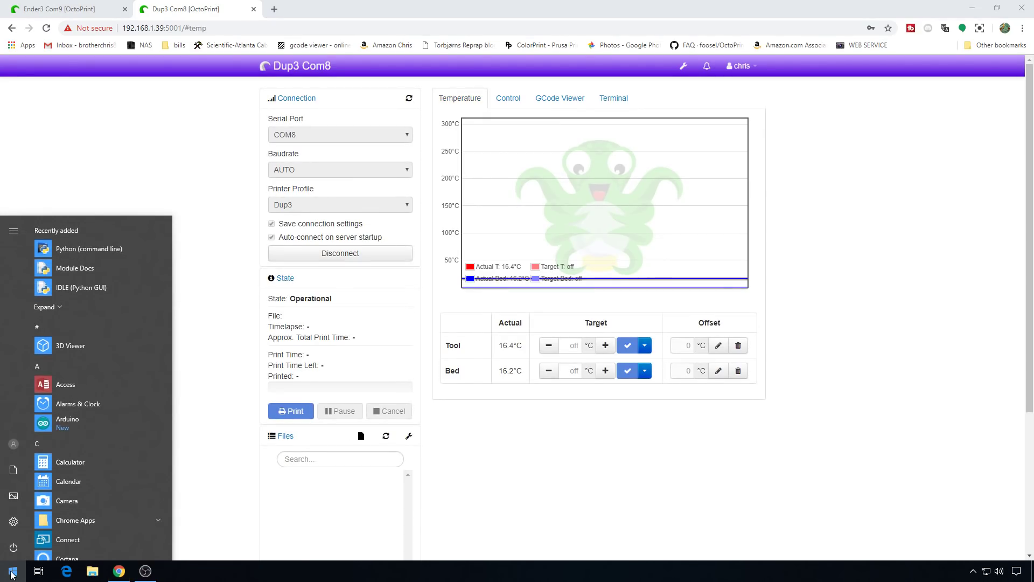
Step: Launch VNC Viewer and rearrange the Octoprint2 and Octoprint1 console windows
type("vnc")
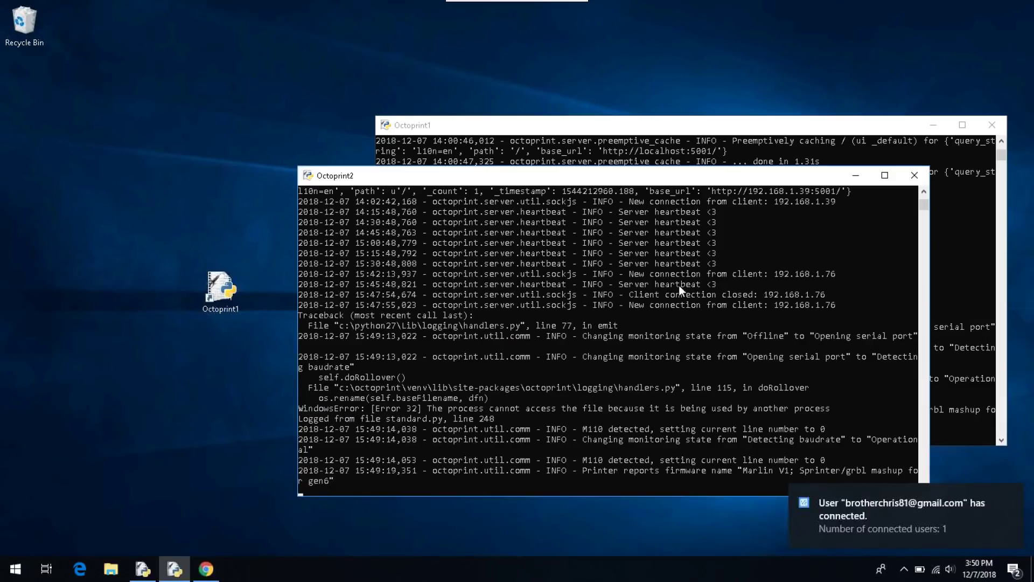
left_click_drag(662, 183, 392, 97)
left_click_drag(706, 126, 746, 102)
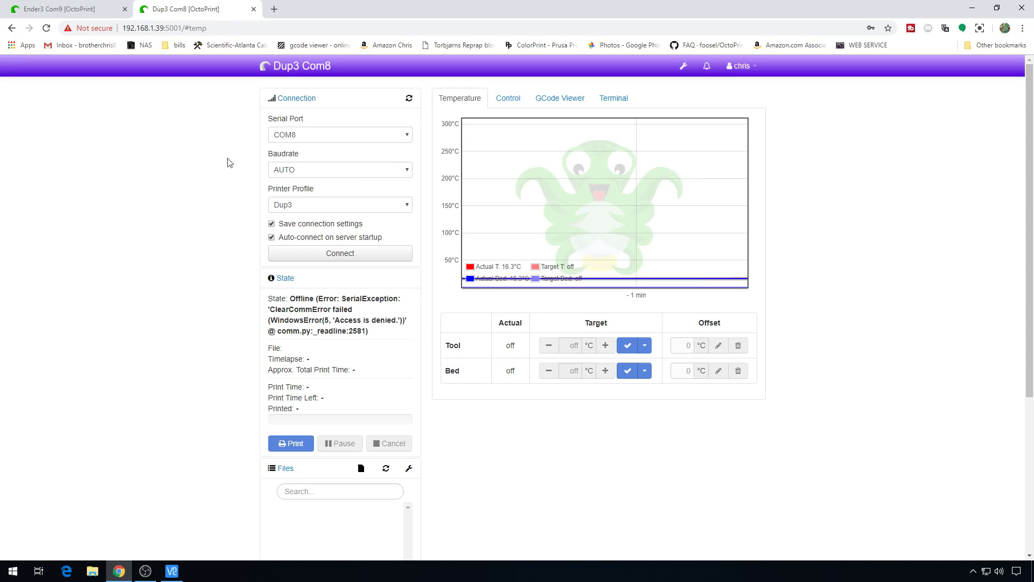
Step: Reload the Dup3 Com8 page until COM8 is listed, then reconnect on COM8 with the Dup3 profile
key("F5")
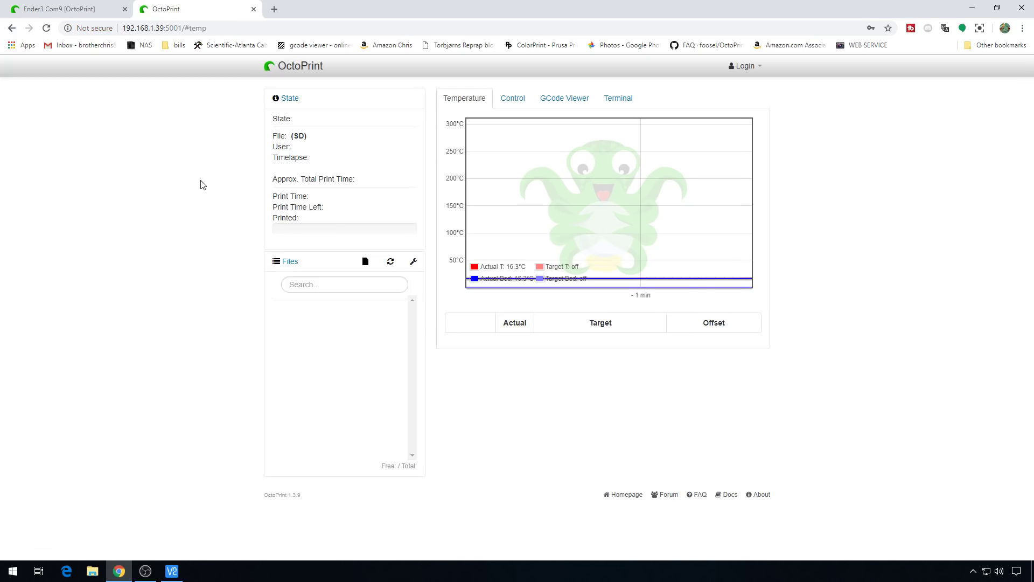
left_click(331, 136)
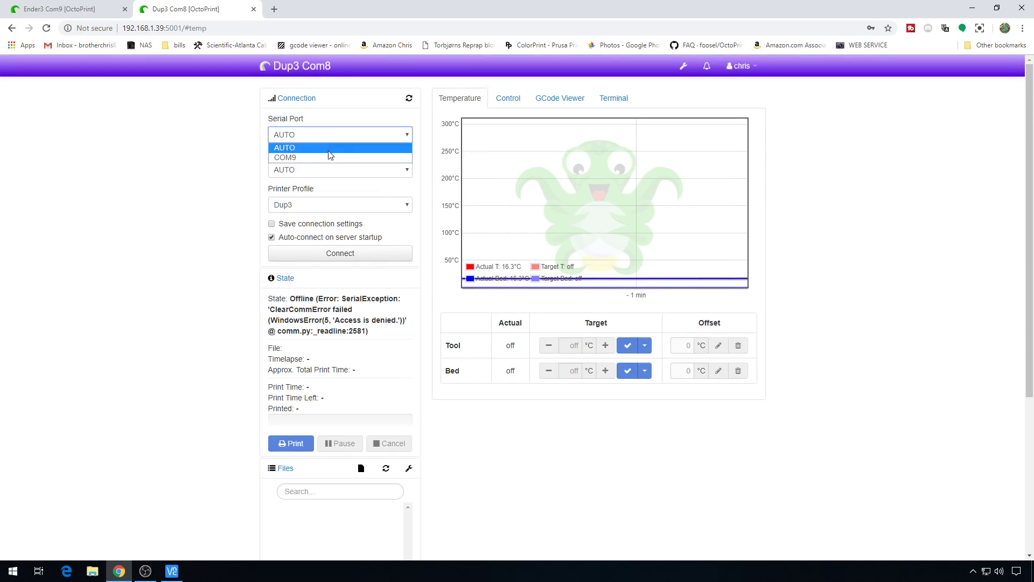
left_click(334, 136)
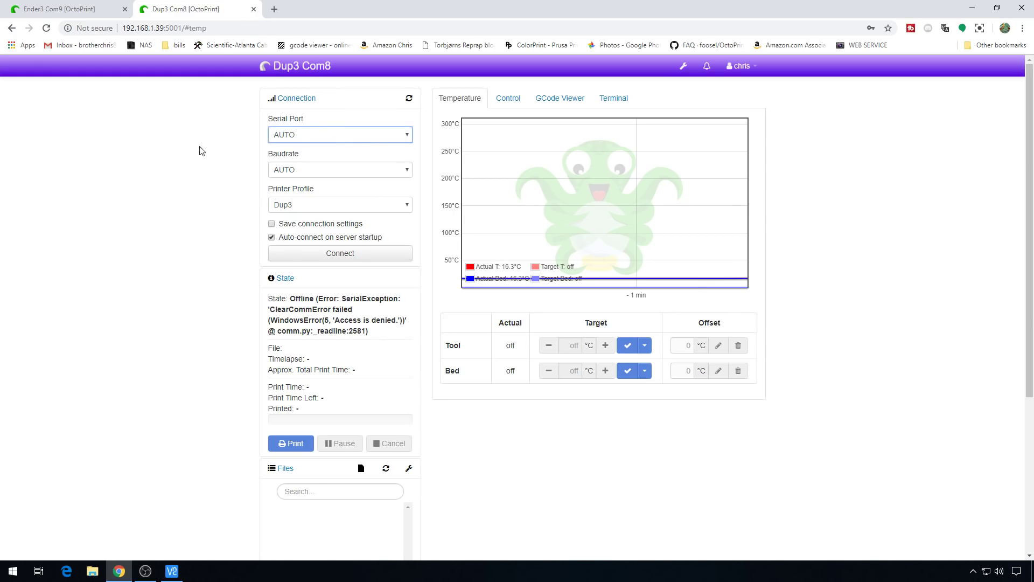
key("F5")
left_click(323, 257)
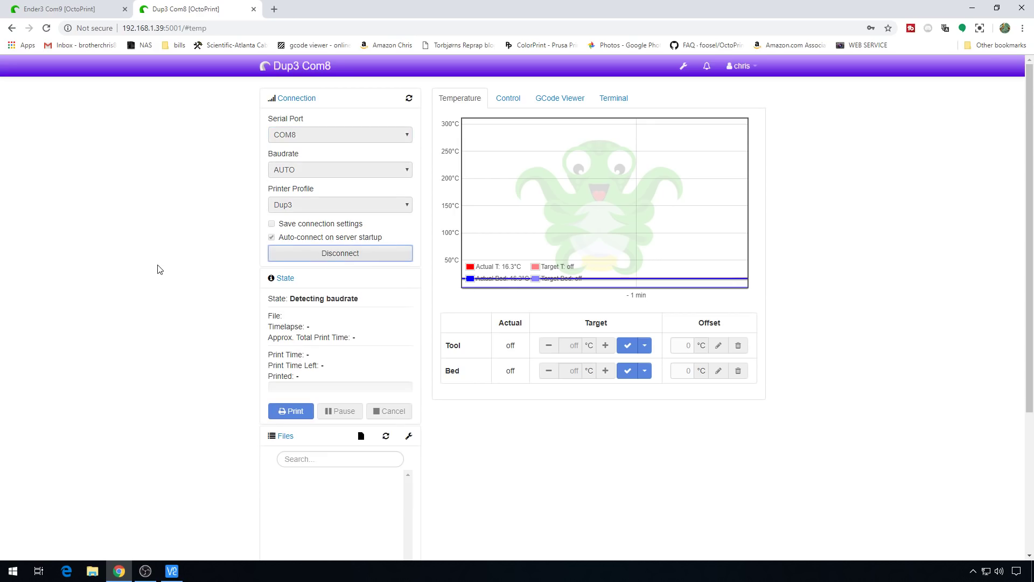